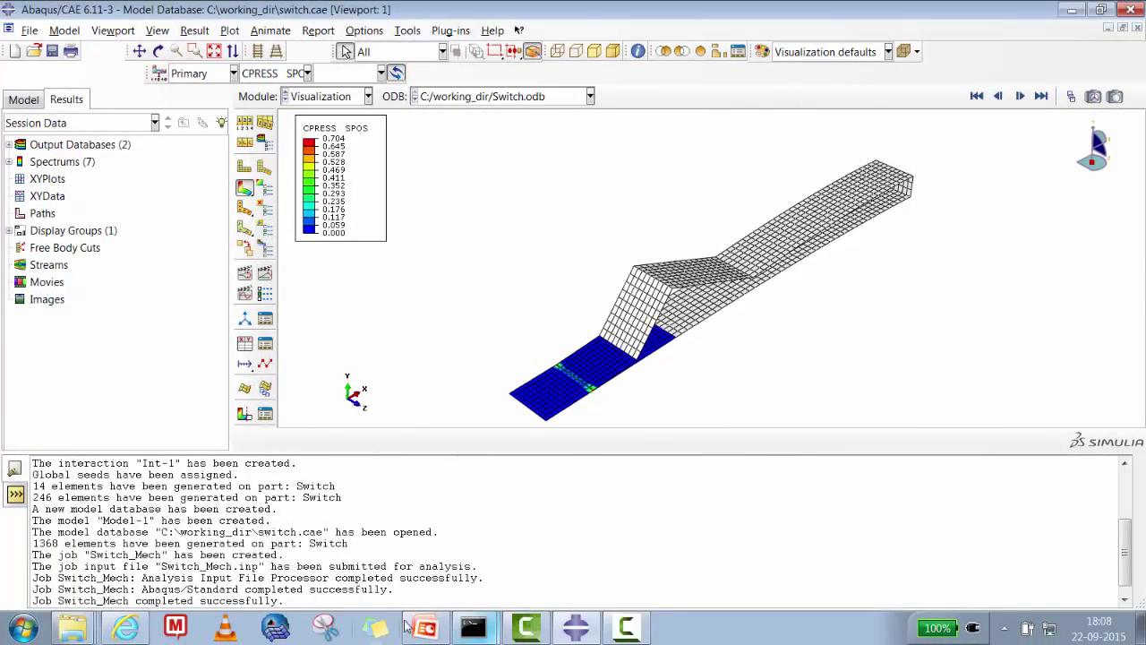
- Switch to PowerPoint and review the electrical contact switch problem slide full screen for its geometry, thickness, fixed edges, material and units
click(425, 627)
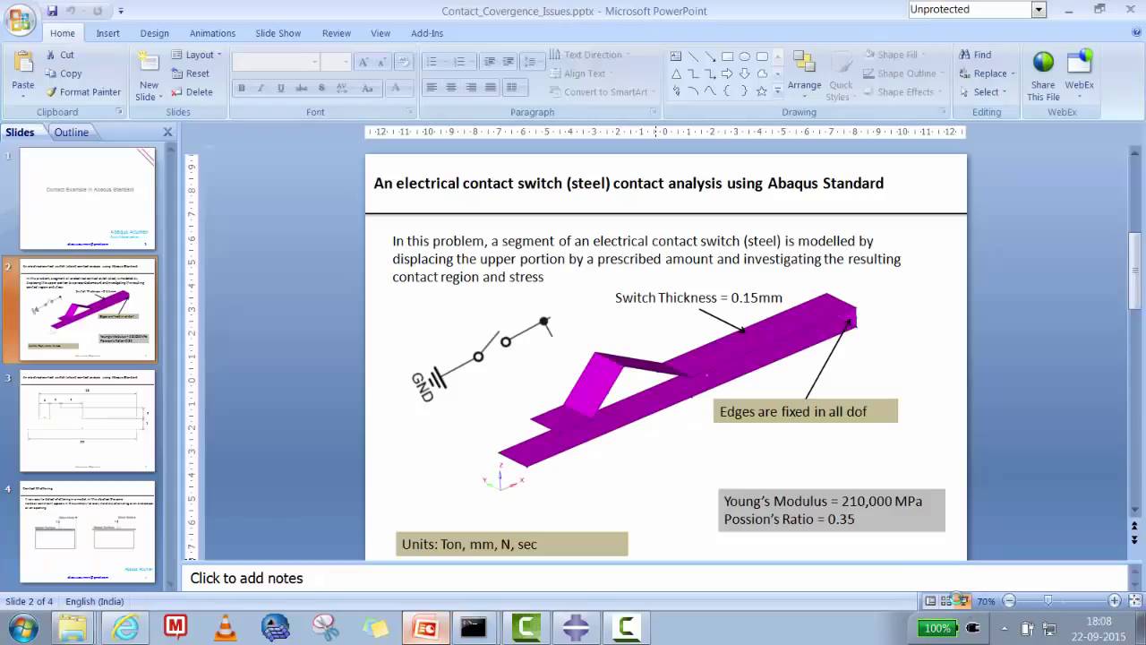
click(959, 600)
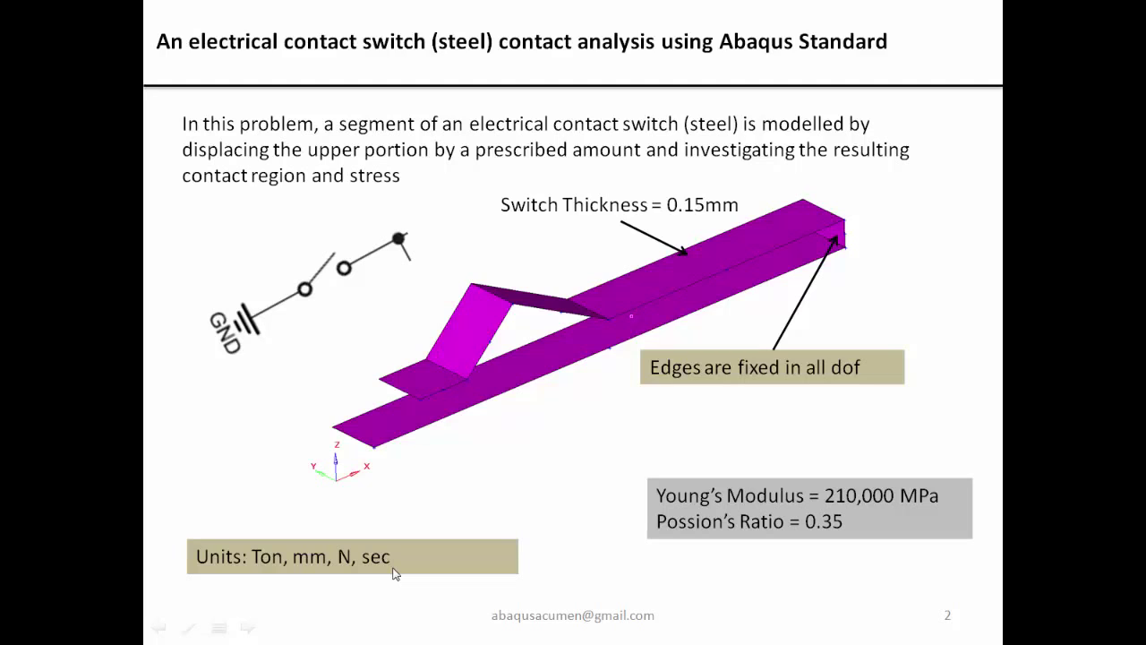
key(Escape)
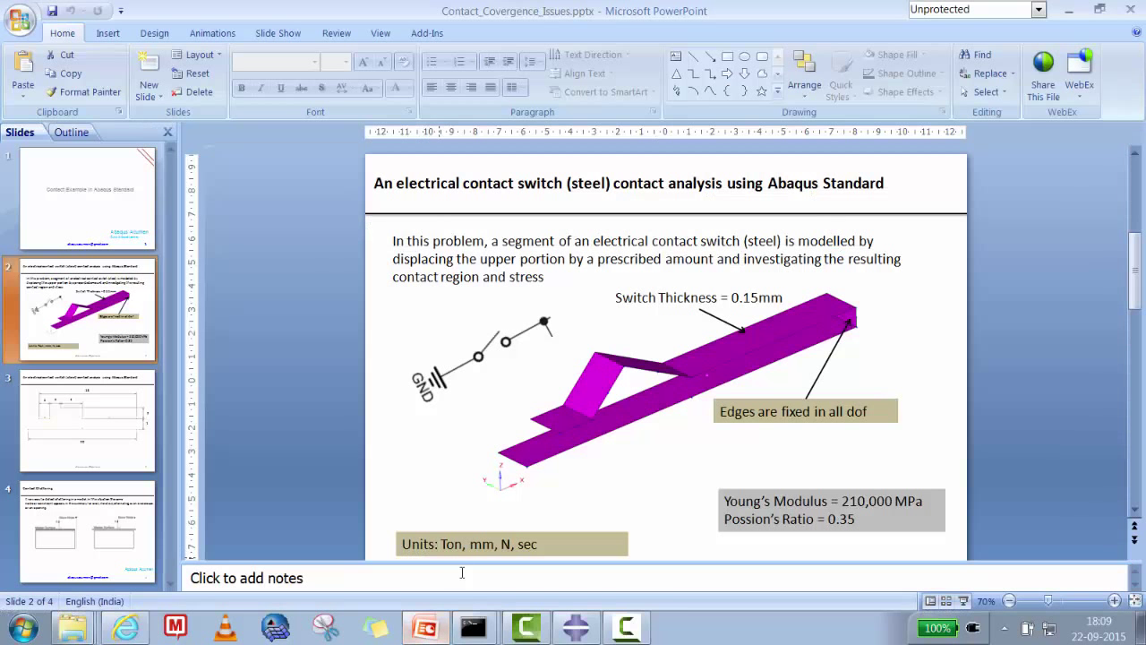
- Switch to Abaqus/CAE and create a new model database with a Standard/Explicit model, without saving the changes to switch.cae
click(627, 627)
click(29, 31)
mouse_move(184, 52)
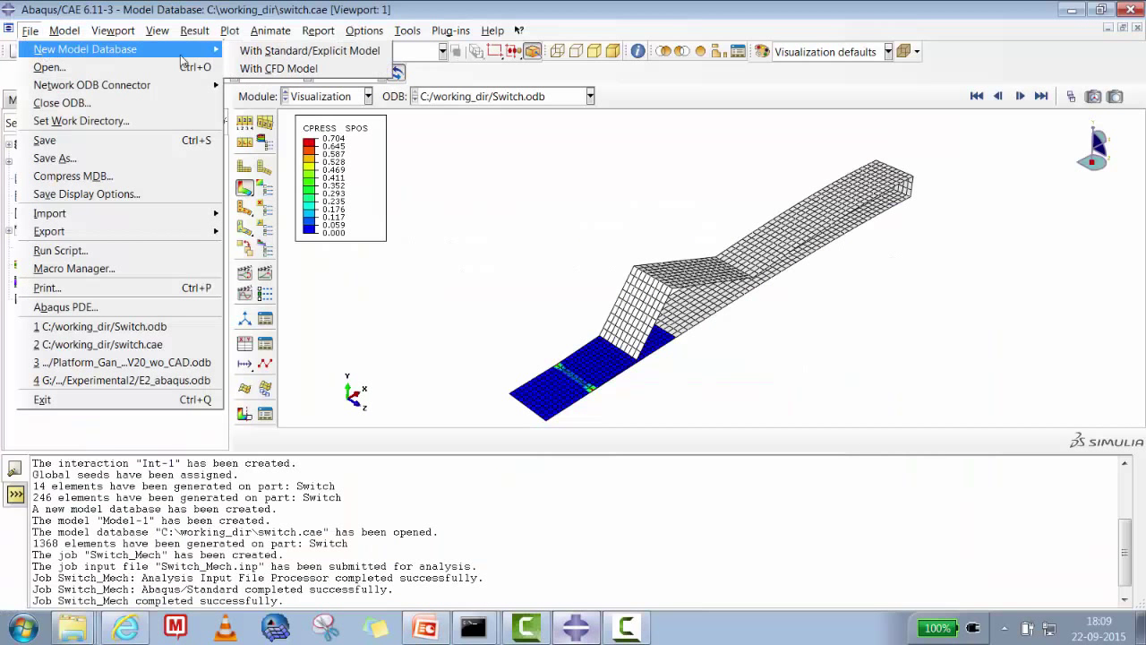
click(251, 55)
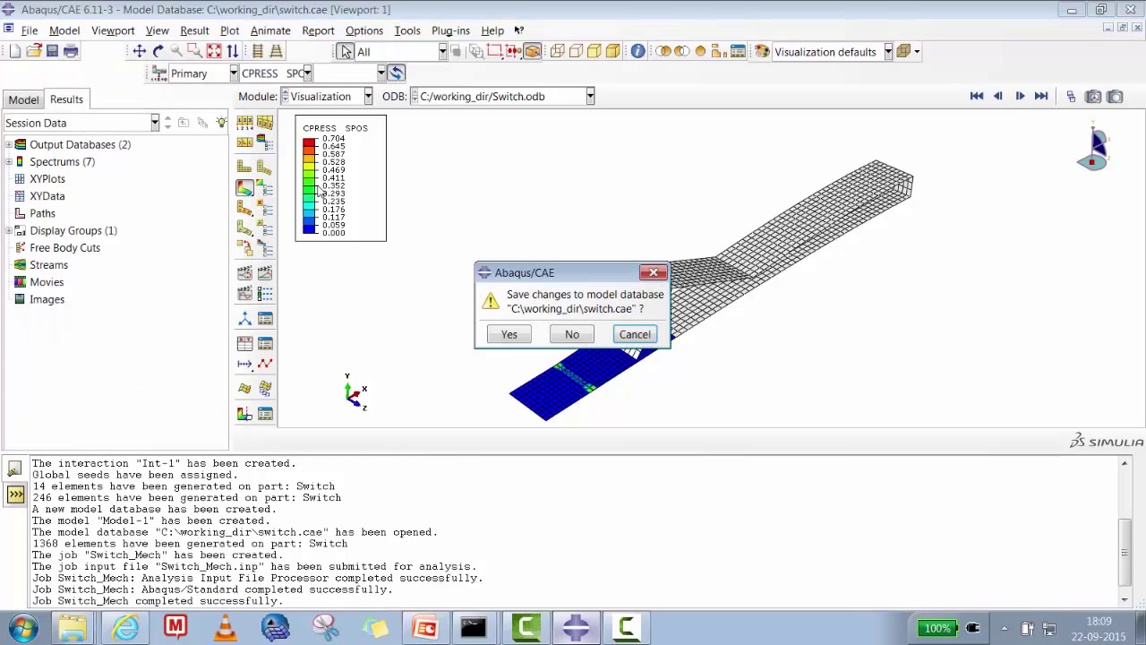
click(573, 334)
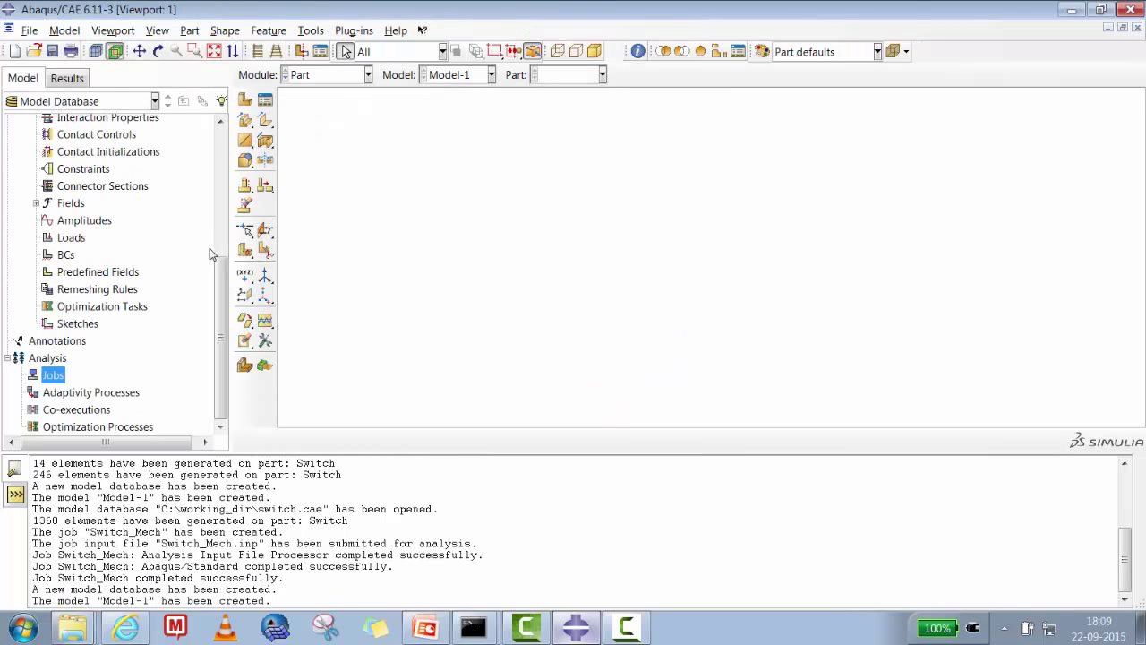
- Create a 3D deformable shell extrusion part named Switch with an approximate size of 50 and open its section sketch
drag(219, 269, 220, 140)
click(69, 158)
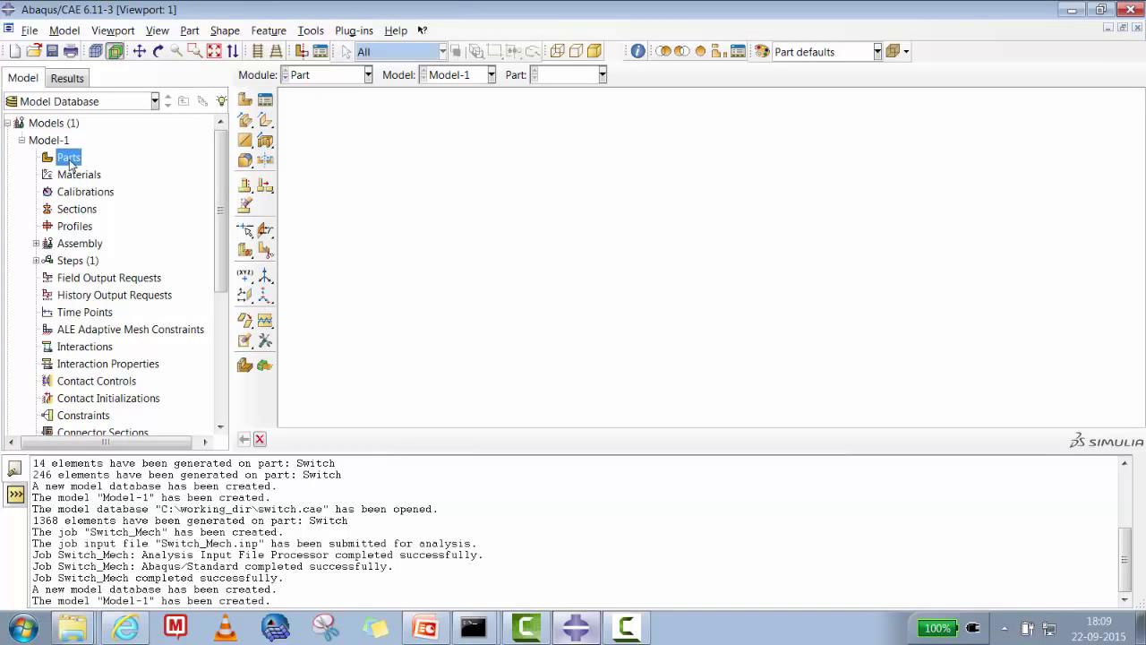
right_click(69, 160)
click(106, 197)
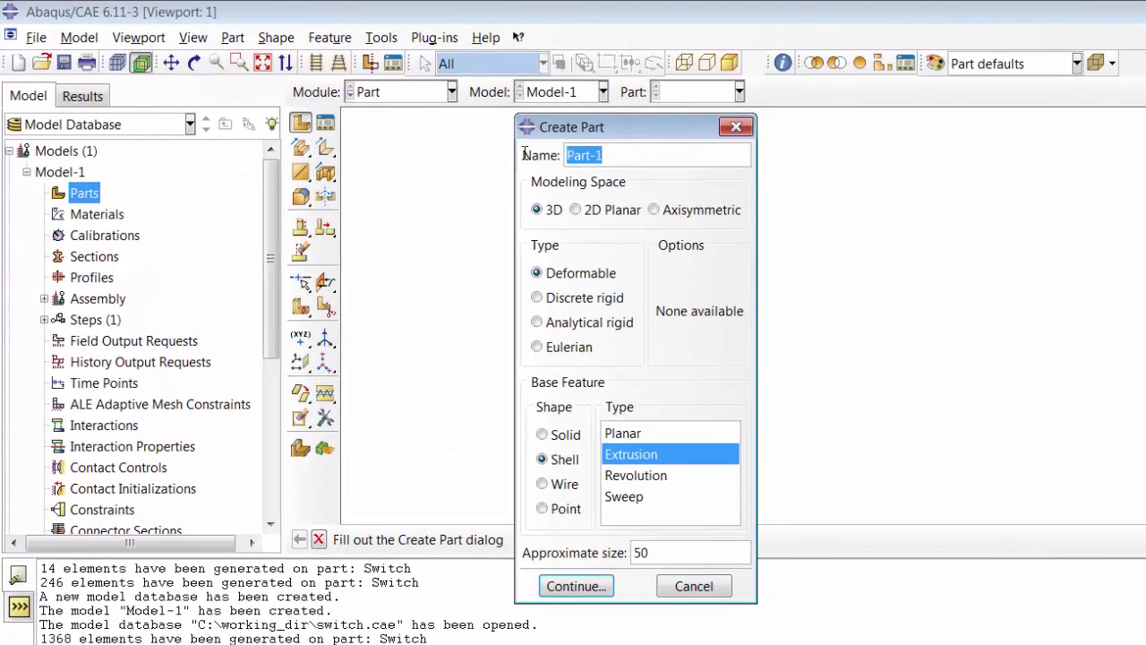
text(Switch)
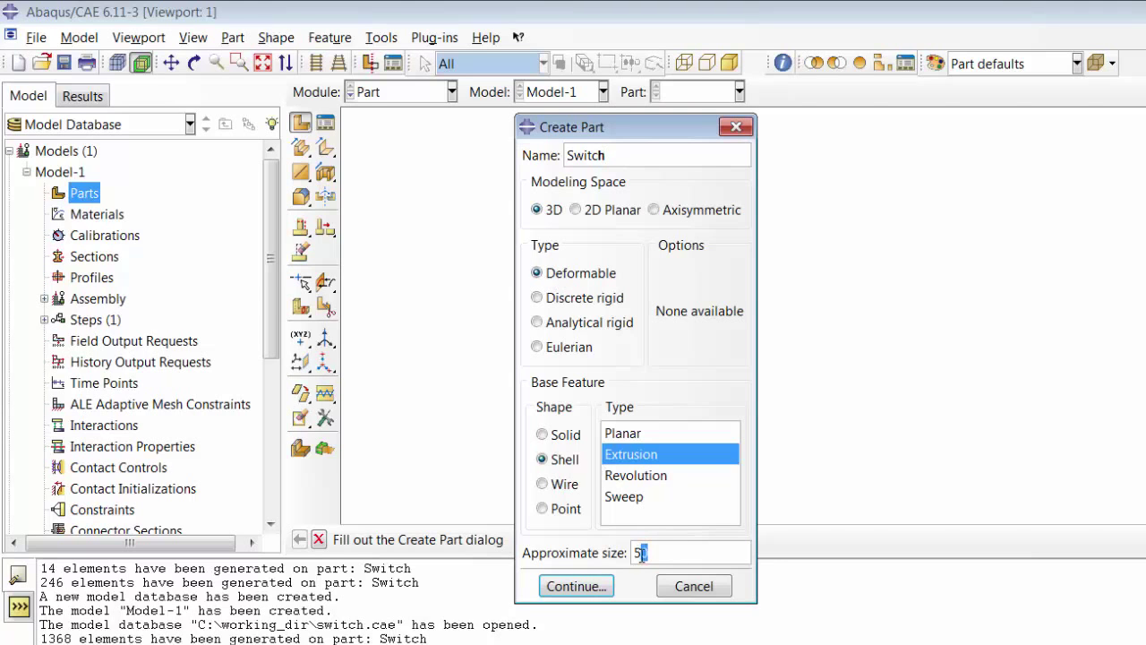
click(593, 586)
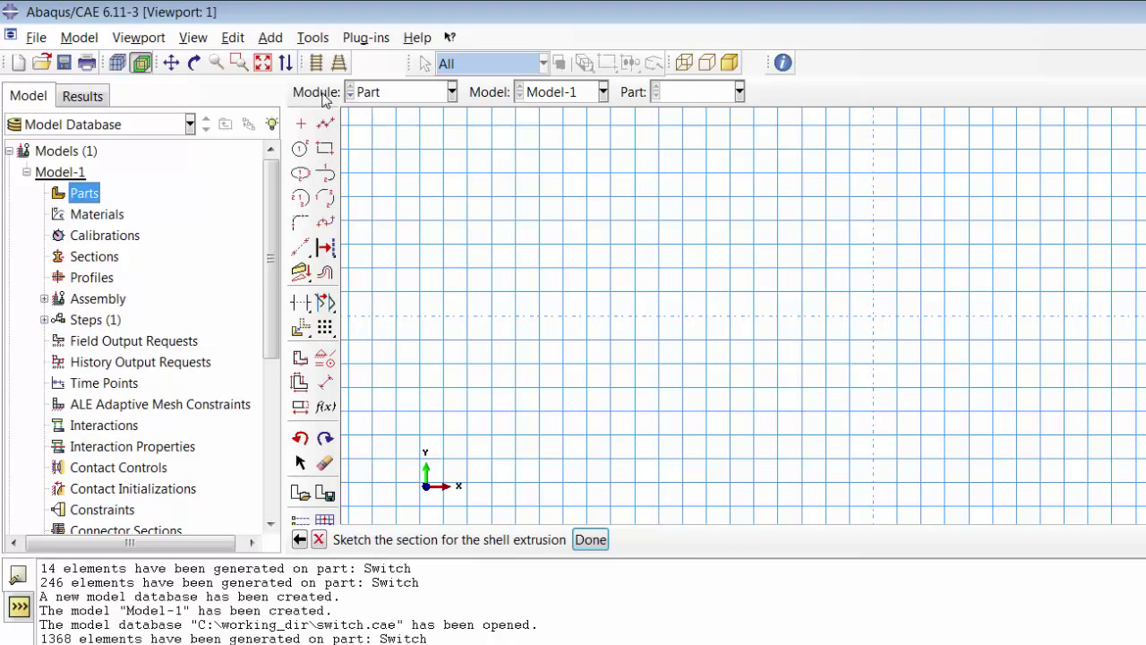
- Sketch the switch profile as connected lines through (-11,3), (-9,3), (-7,5), (-3,3), (8,3), (8,2) and (-13,2)
click(325, 123)
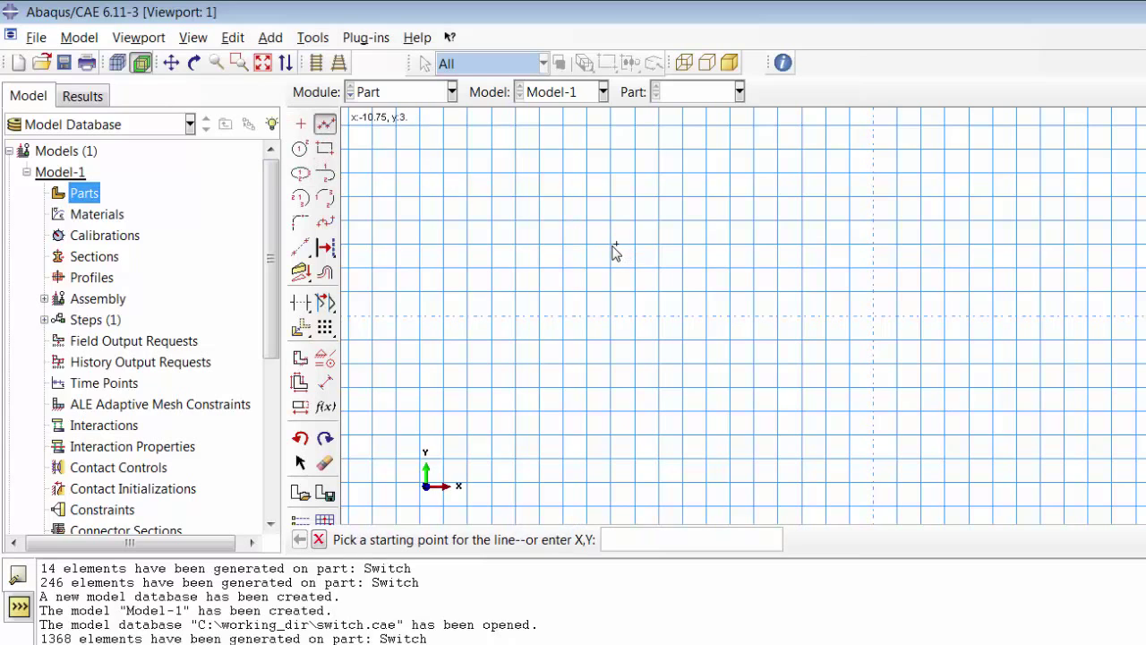
click(610, 243)
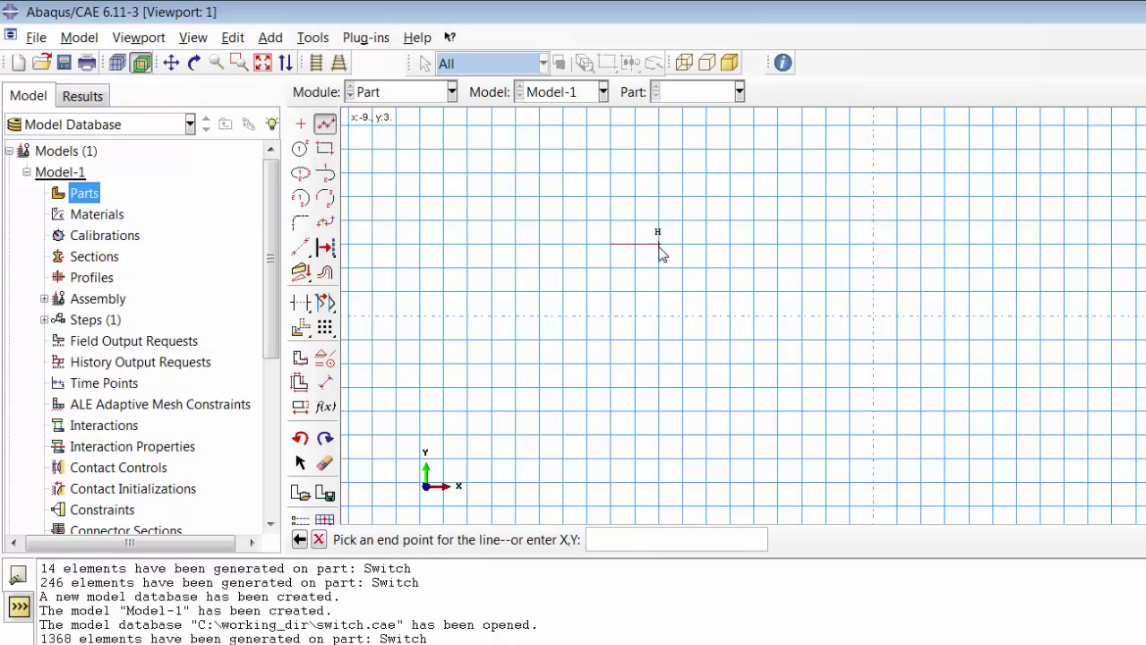
click(663, 245)
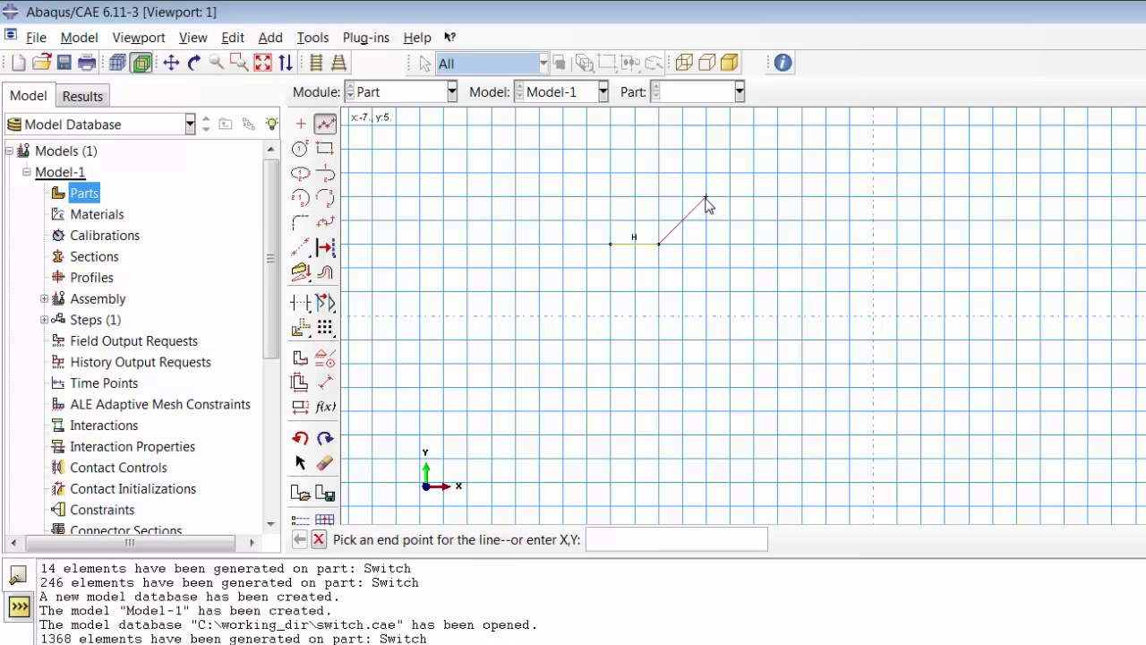
click(706, 197)
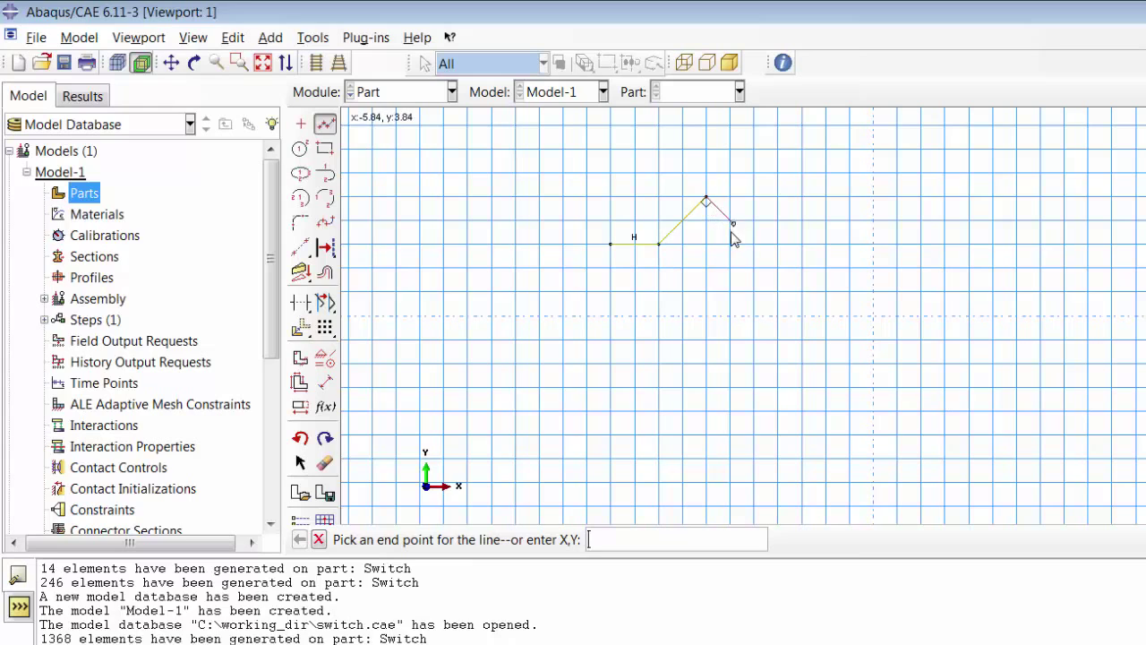
click(803, 244)
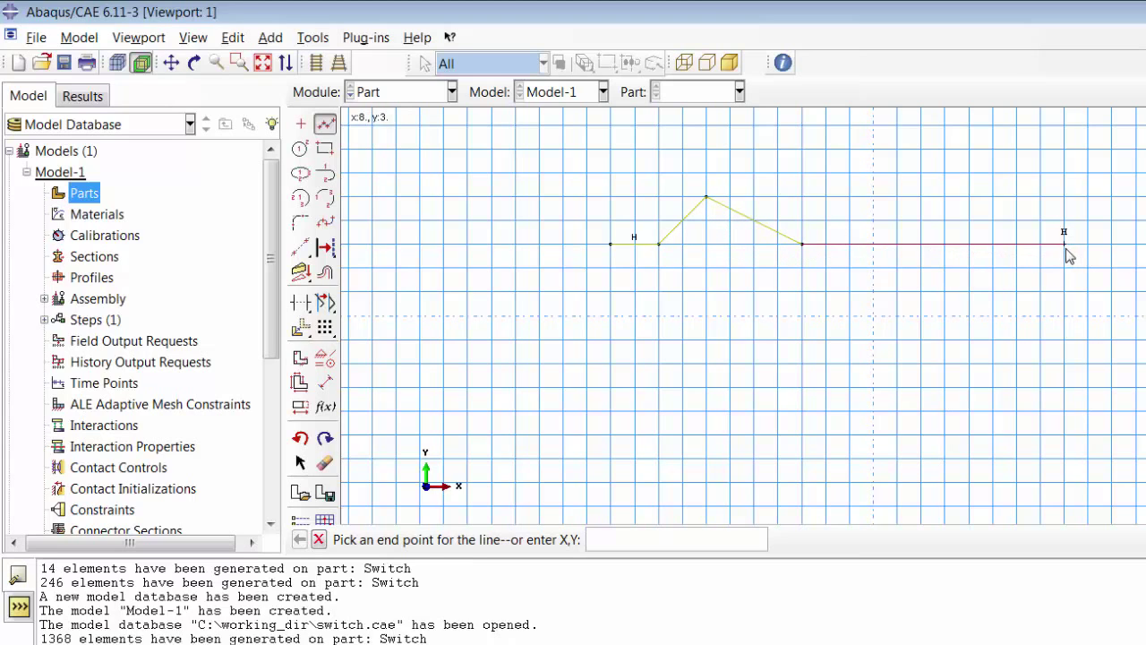
click(1063, 245)
click(1063, 267)
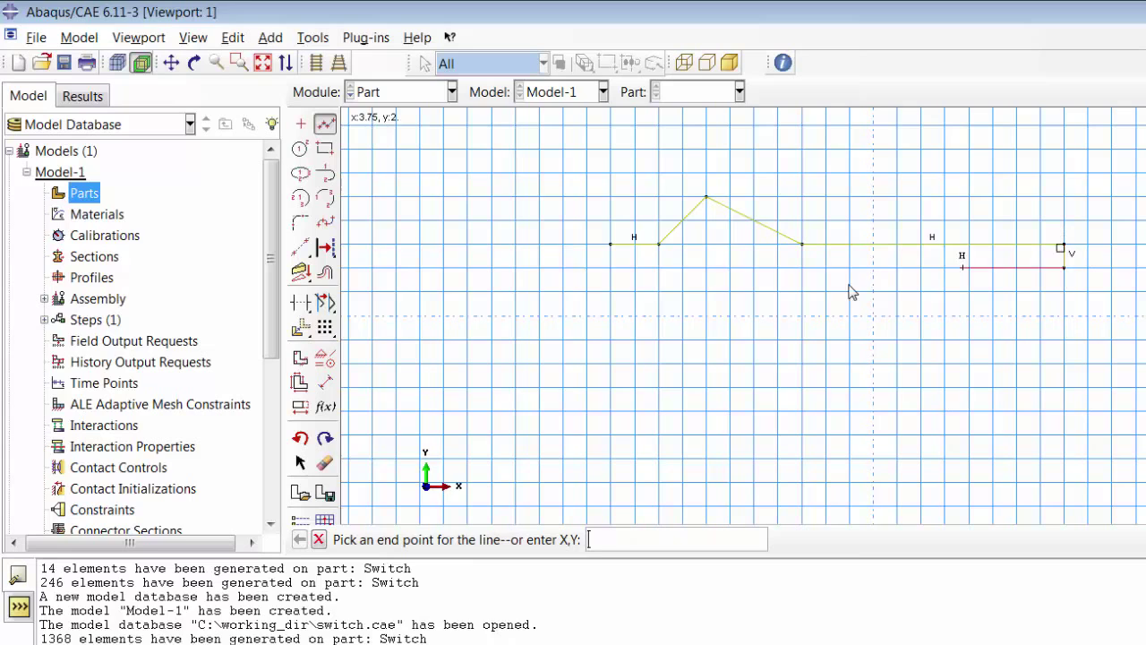
click(563, 267)
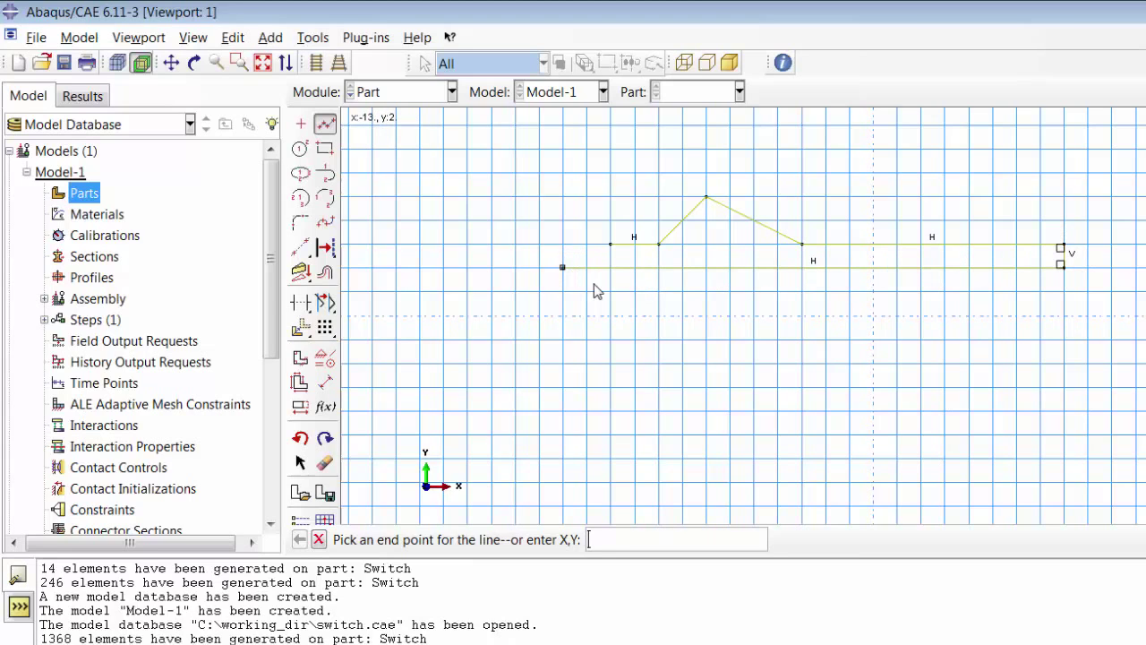
click(319, 539)
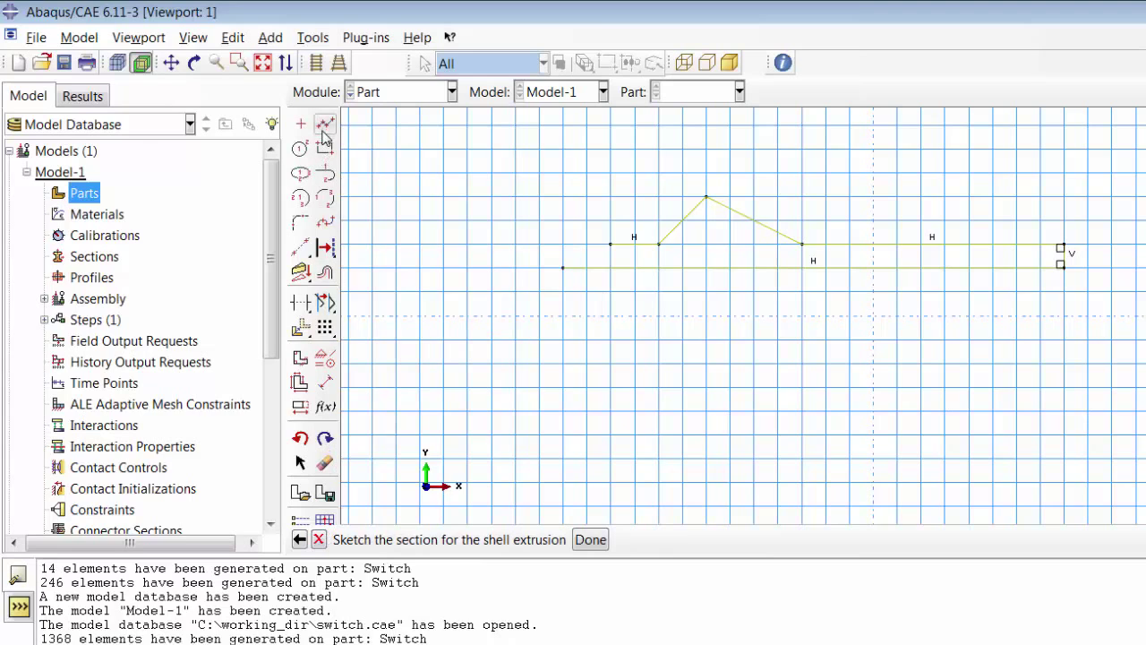
- Dimension the long upper horizontal line of the profile and set its length to 10
click(327, 383)
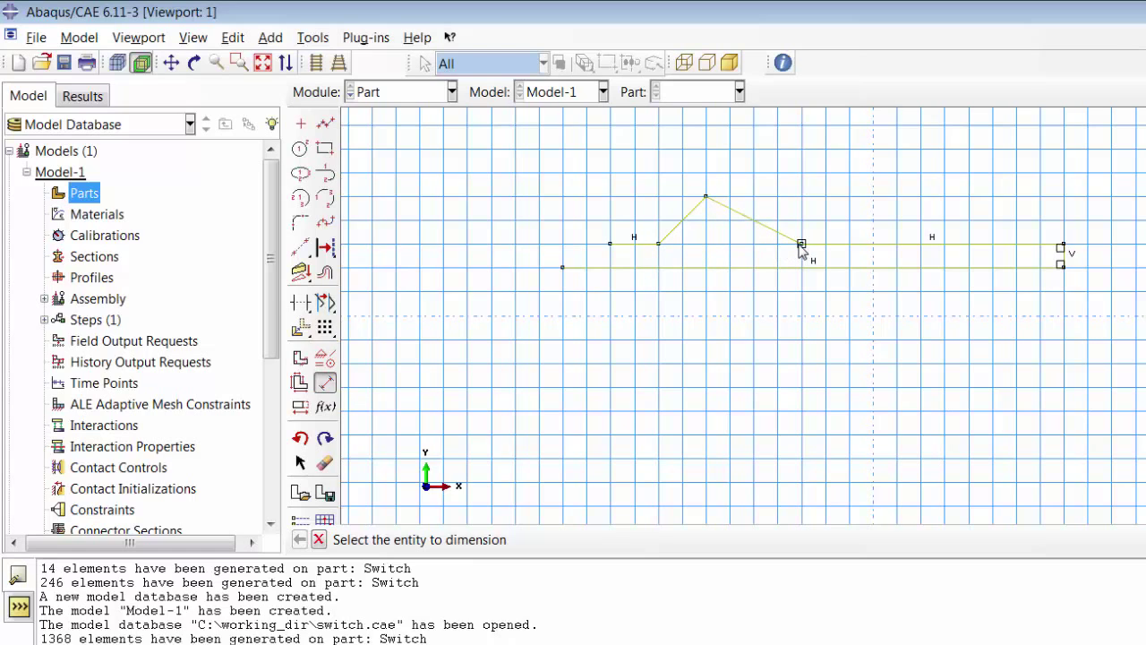
click(931, 244)
click(934, 227)
text(1)
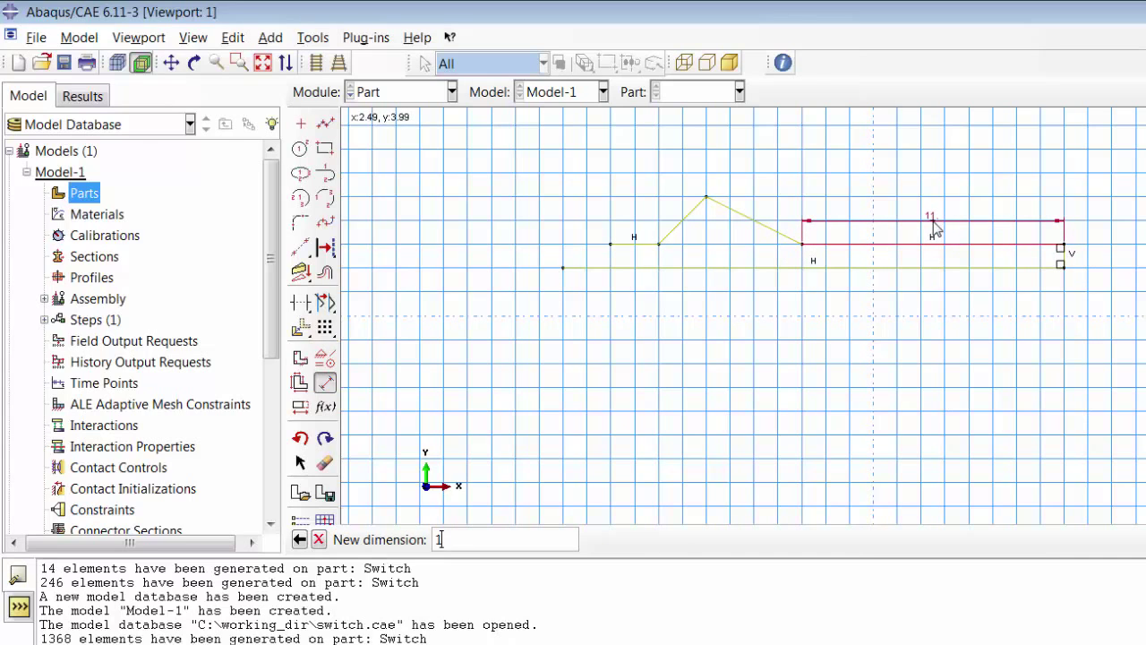
text(0)
key(Return)
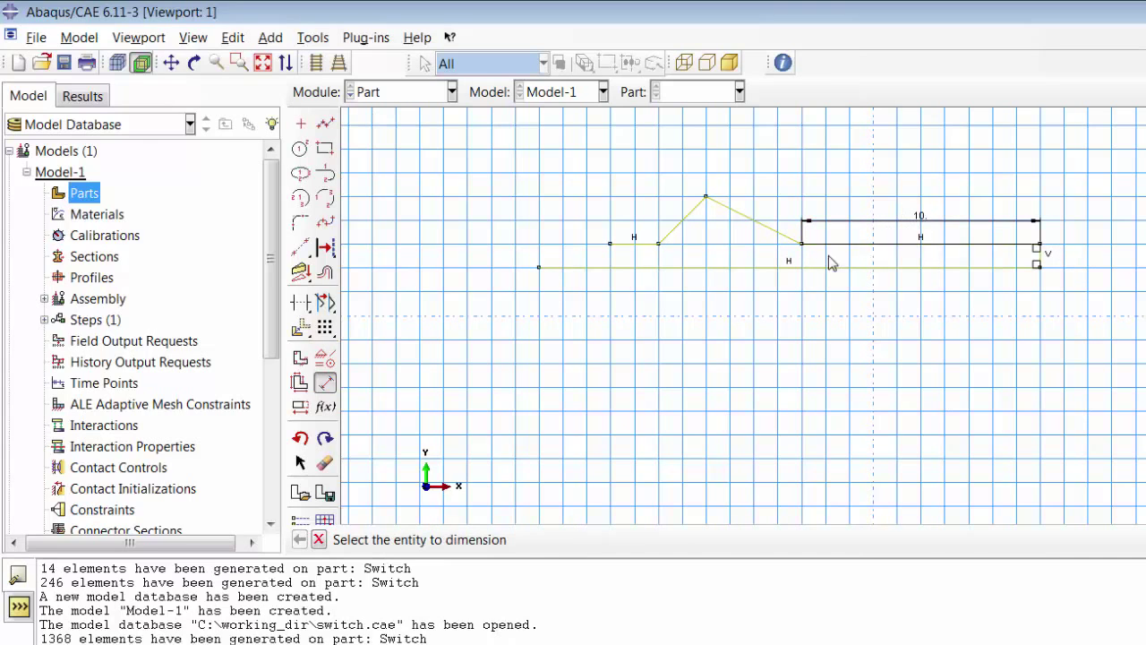
- Dimension the lower horizontal line of the profile and set its length to 20
click(806, 267)
click(803, 310)
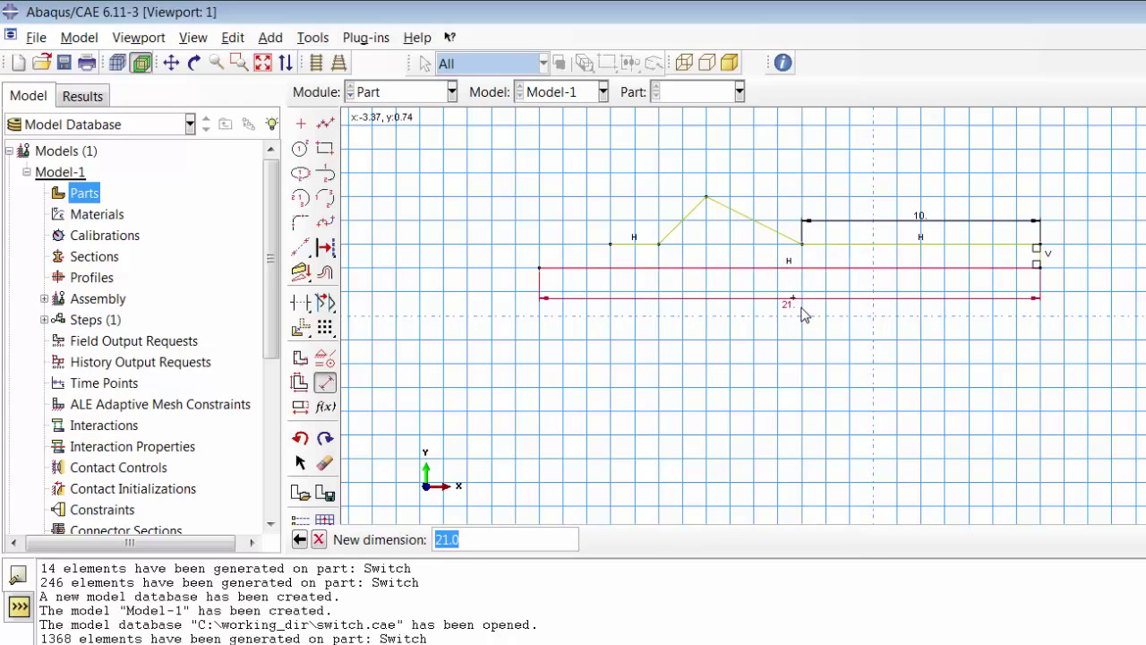
text(20)
key(Return)
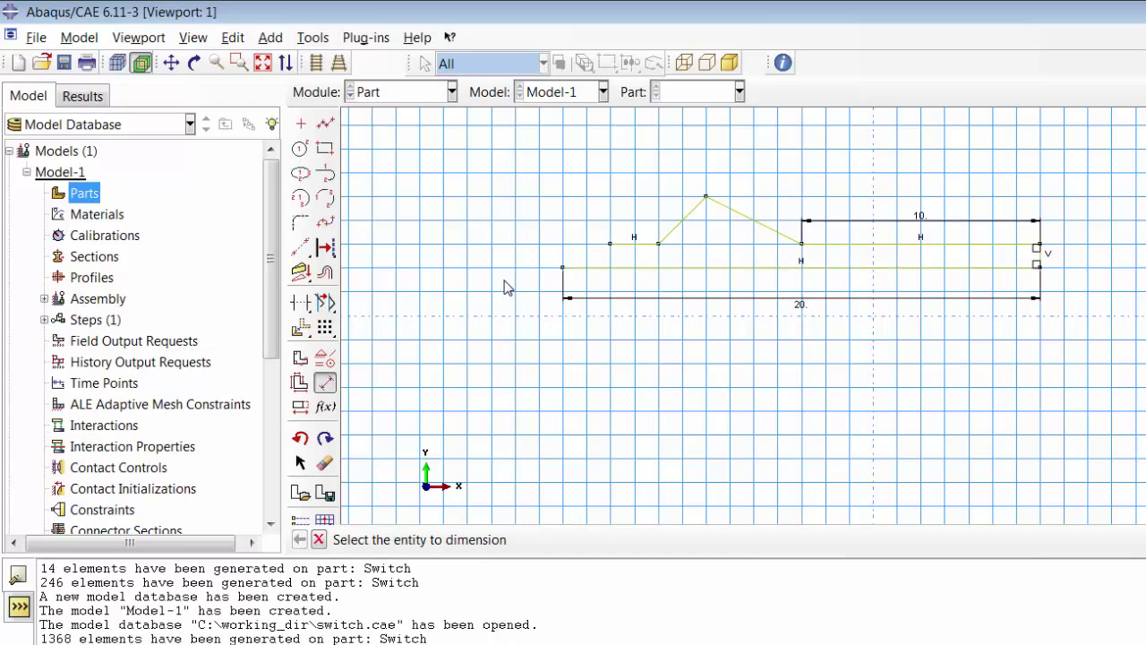
click(320, 540)
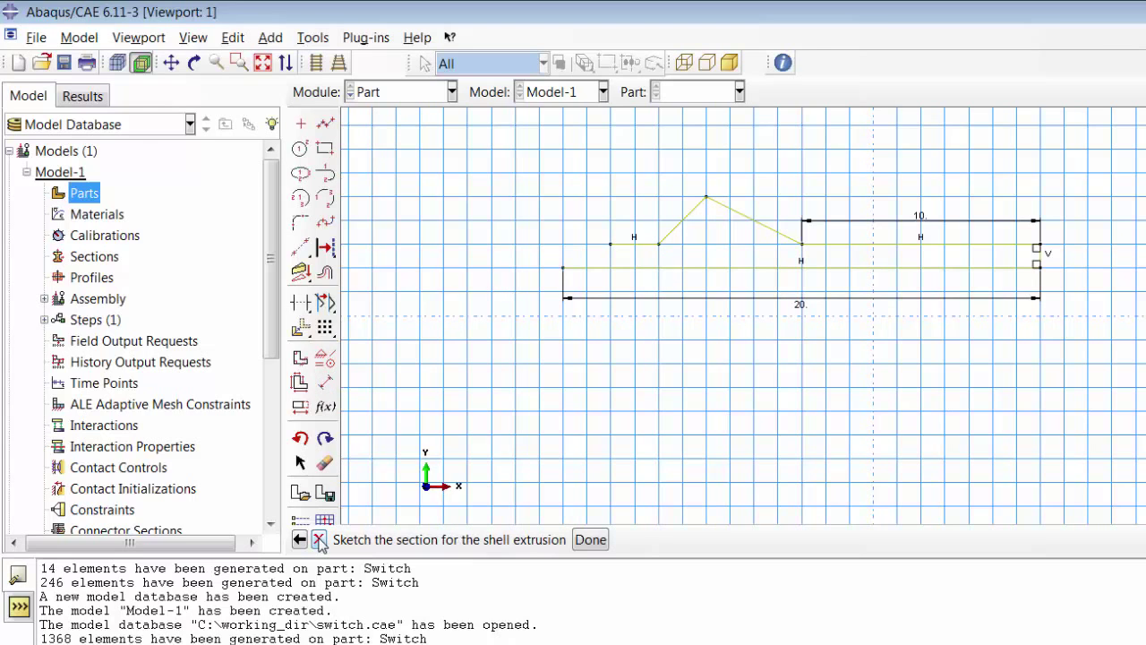
- Finish the section sketch and extrude the shell to a depth of 2
click(590, 540)
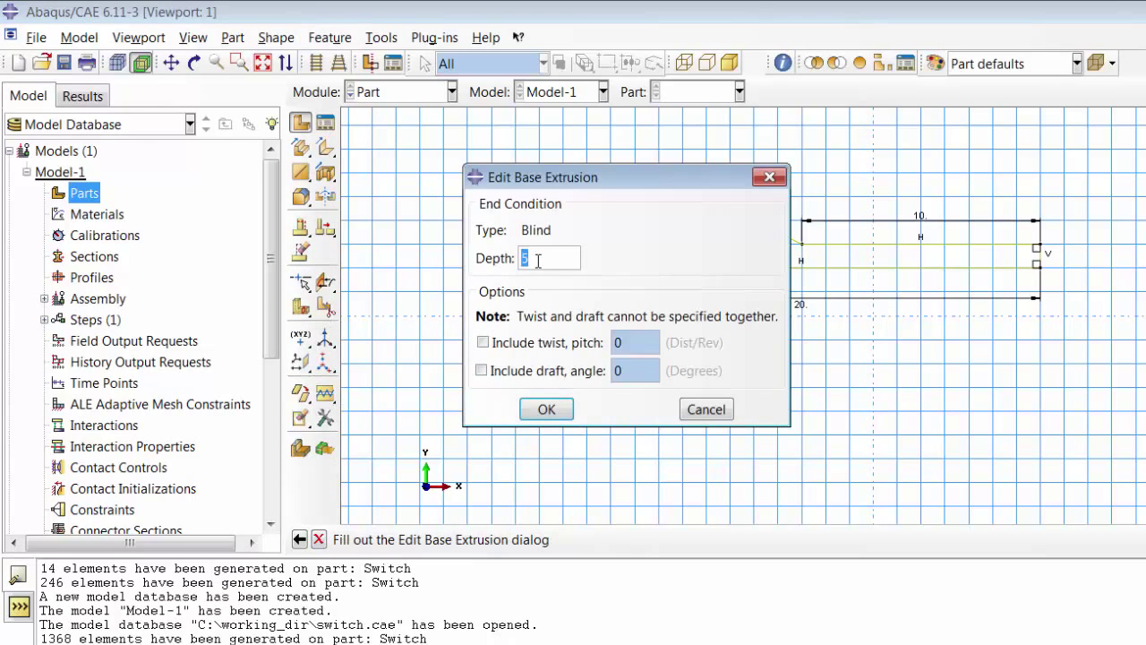
text(2)
click(542, 409)
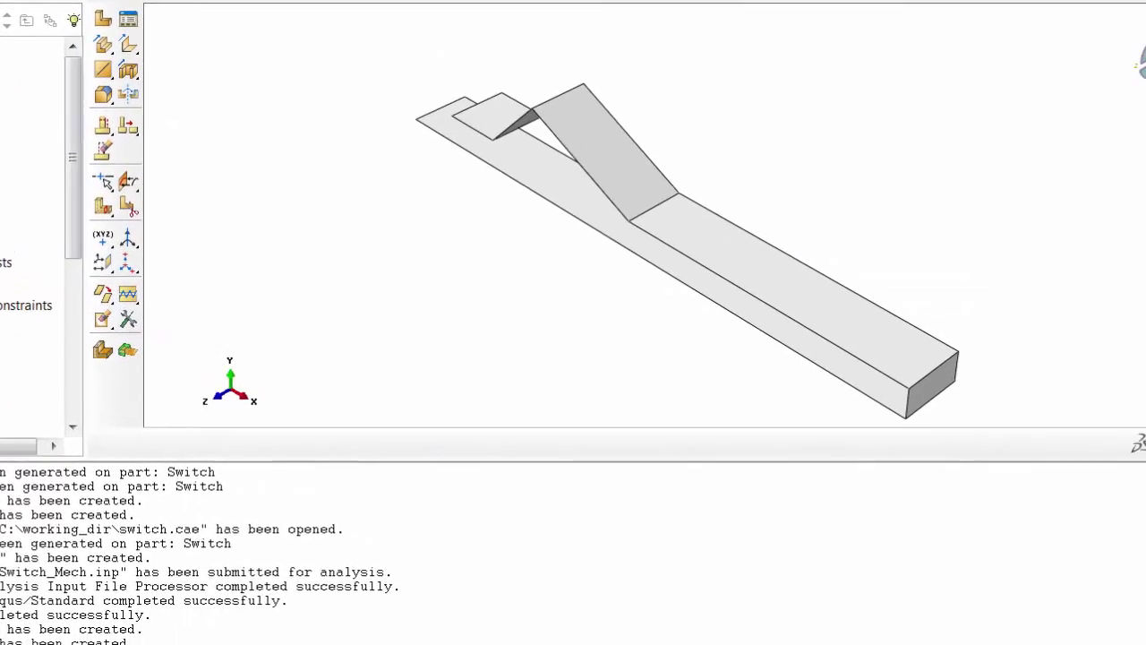
- Partition the long bottom face of the switch by projecting the peak edge of the raised bend onto it
key(F3)
drag(354, 158, 468, 237)
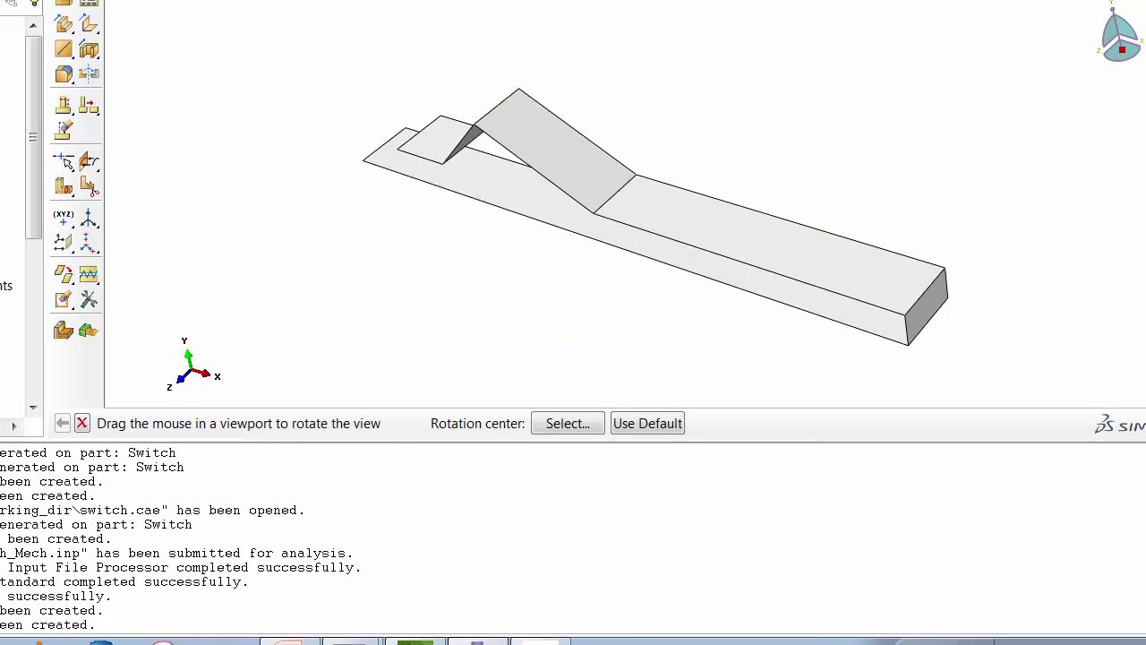
drag(305, 144, 325, 116)
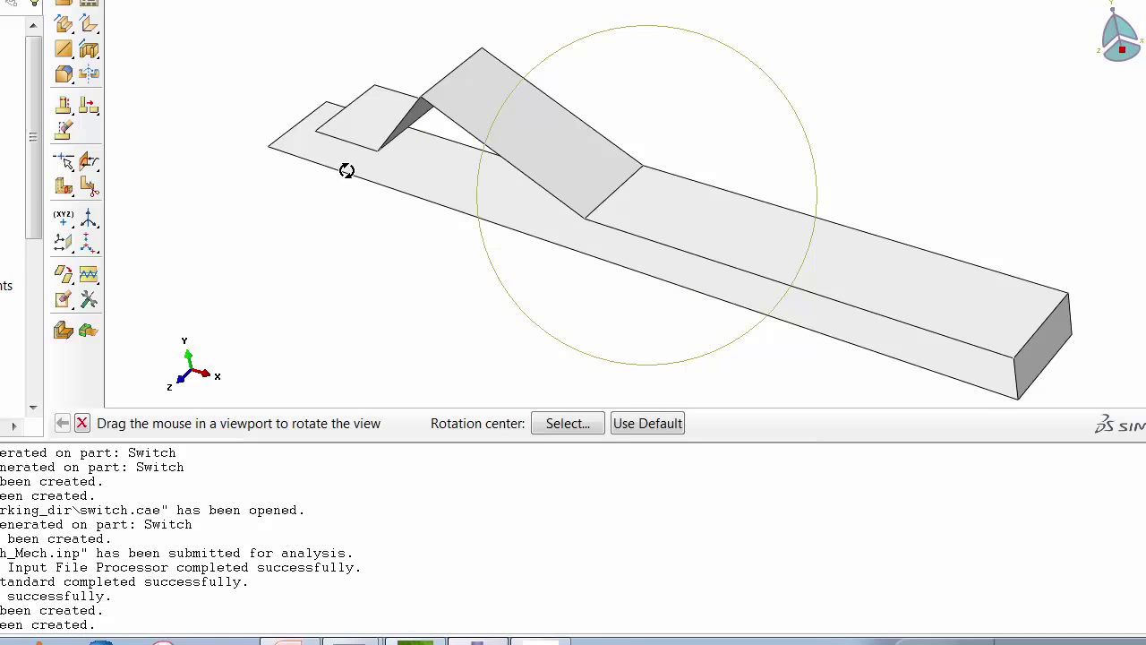
drag(347, 170, 612, 241)
drag(371, 143, 336, 151)
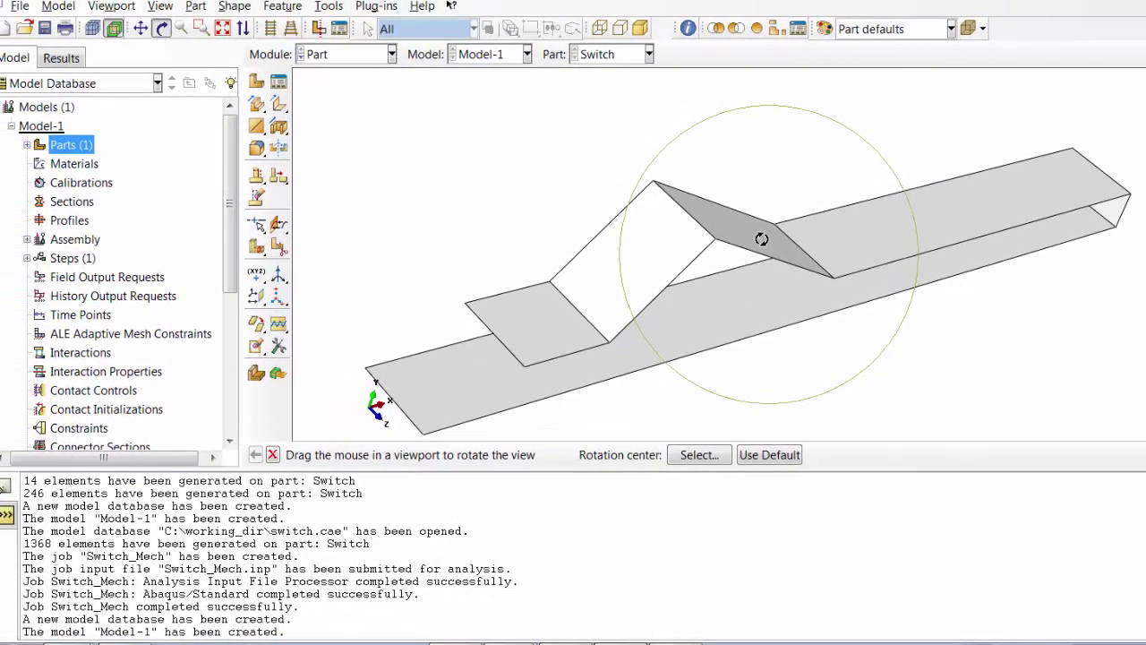
click(279, 245)
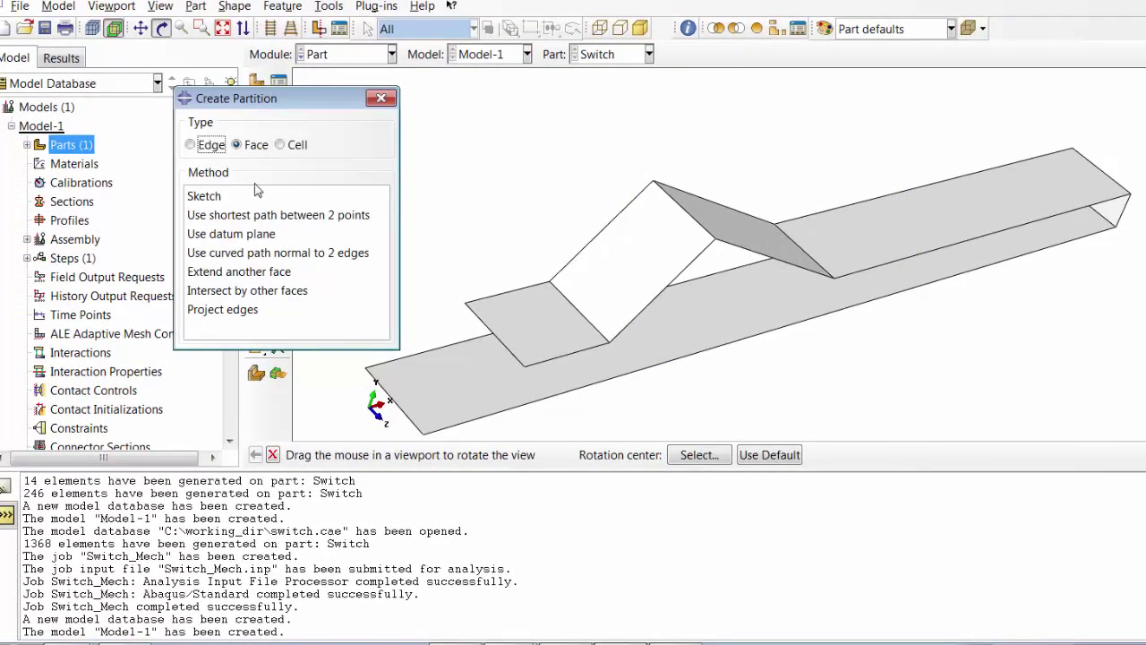
click(258, 309)
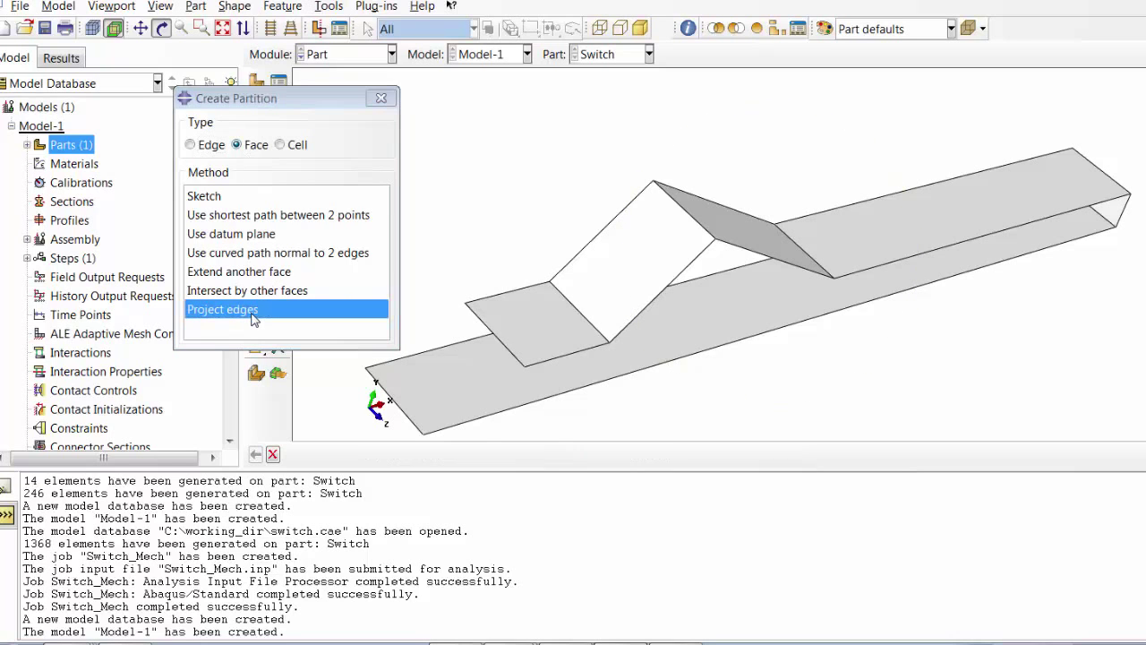
click(534, 398)
click(576, 455)
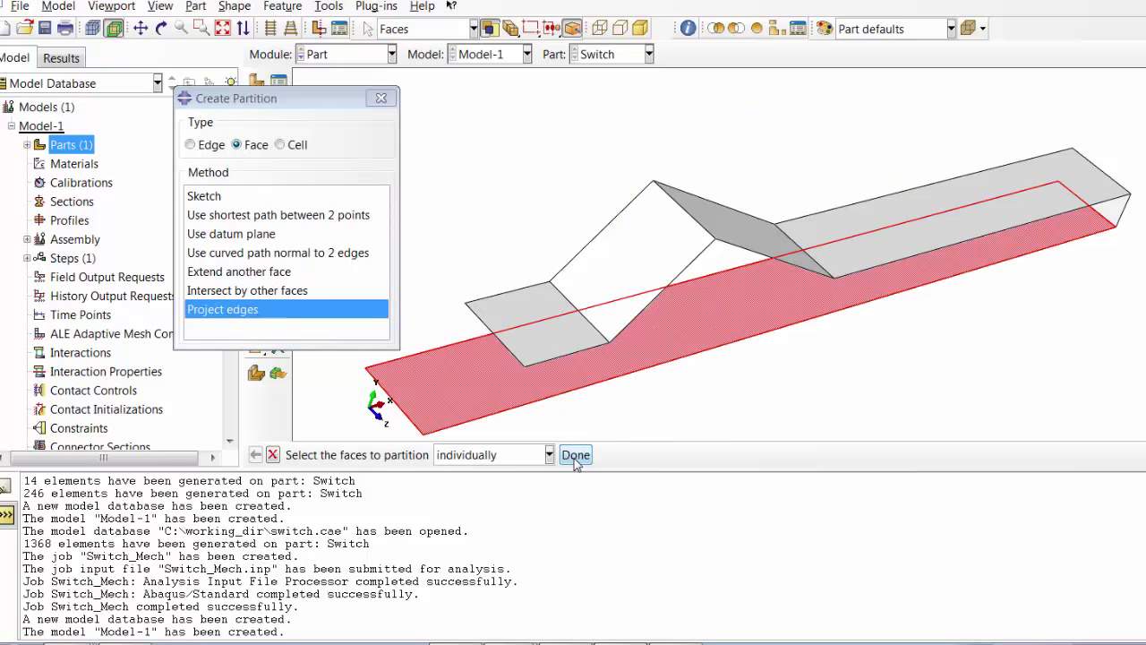
click(713, 235)
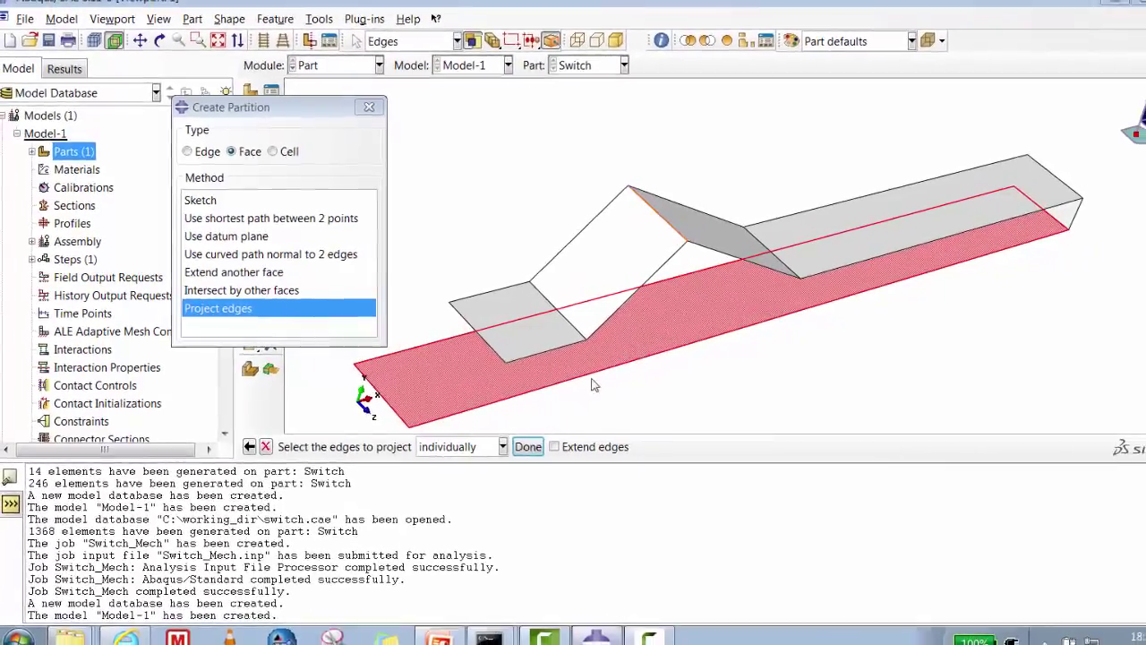
click(557, 455)
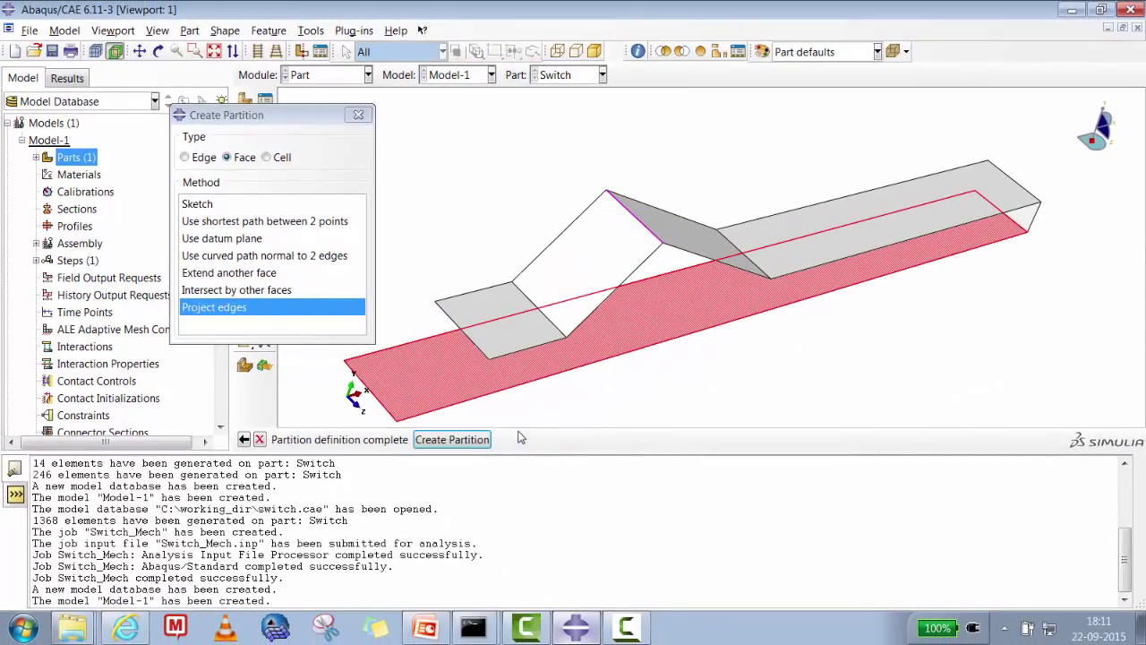
click(484, 440)
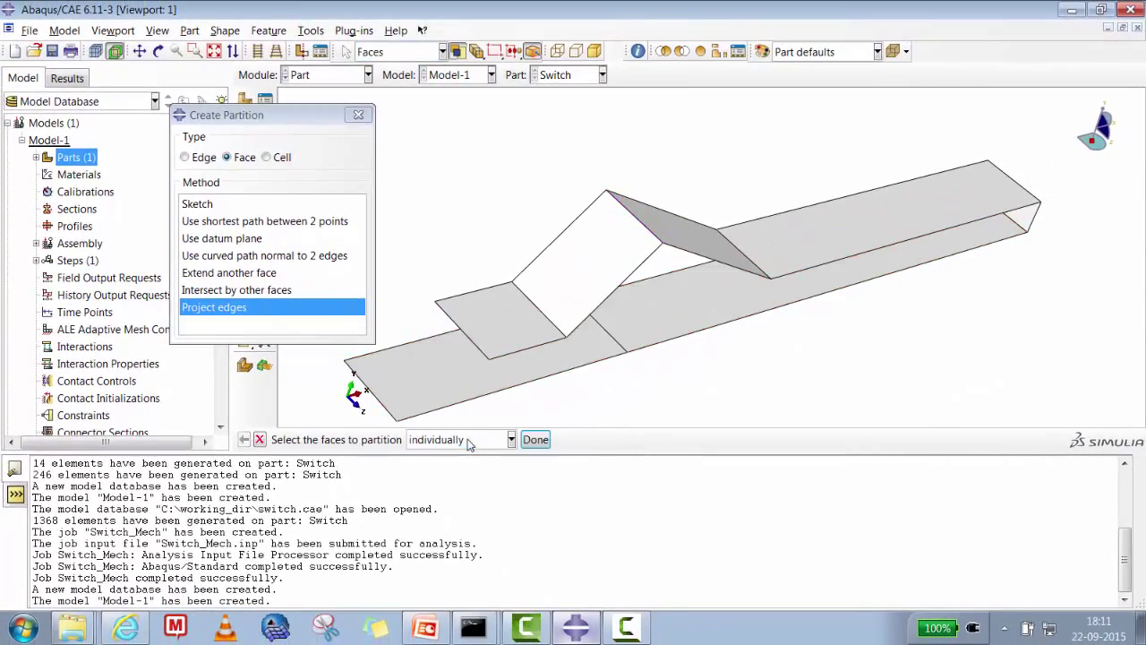
- Leave the face partitioning command and rotate the switch to inspect the partition line across its bottom face
click(534, 439)
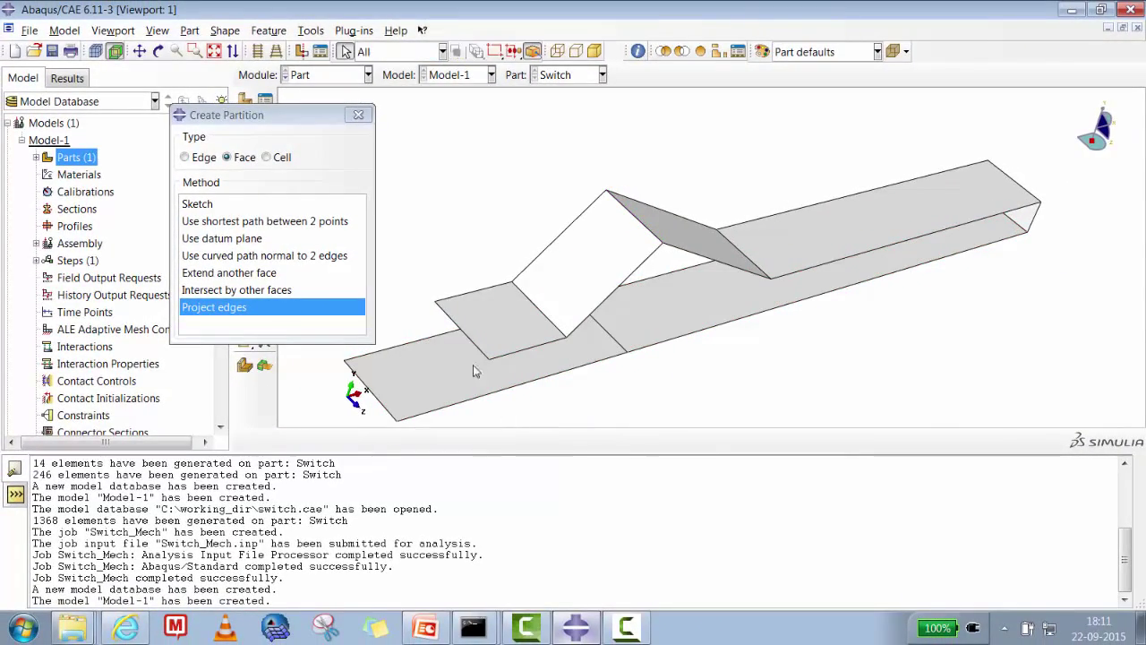
click(359, 115)
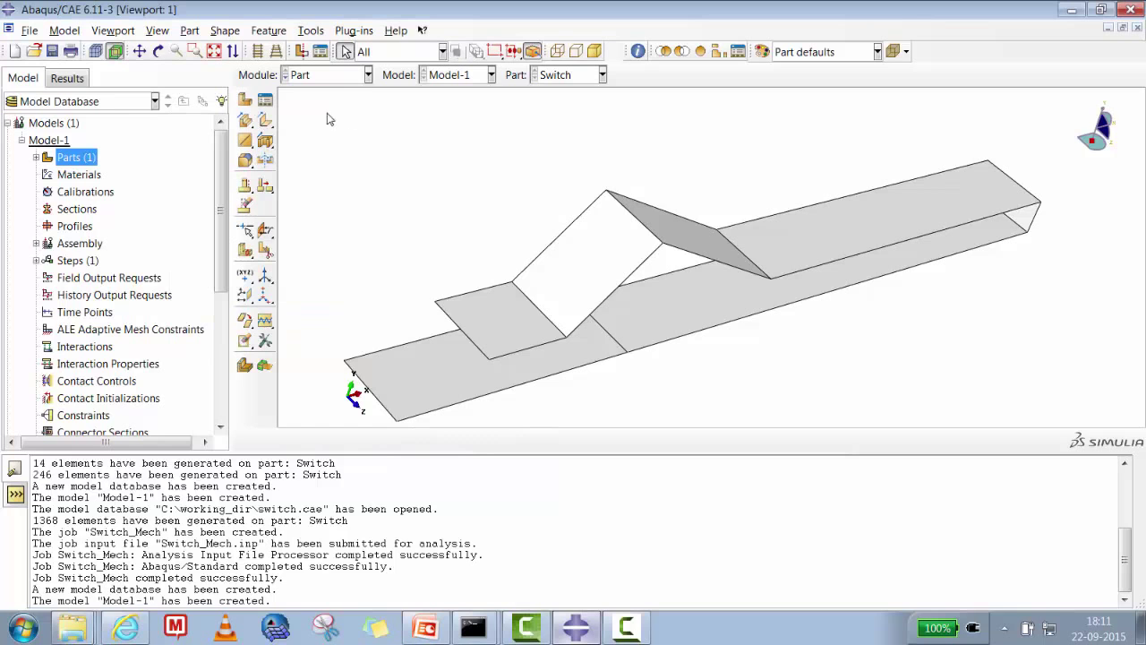
click(140, 51)
click(158, 51)
mouse_move(719, 313)
mouse_down()
mouse_move(714, 248)
mouse_move(701, 305)
mouse_up()
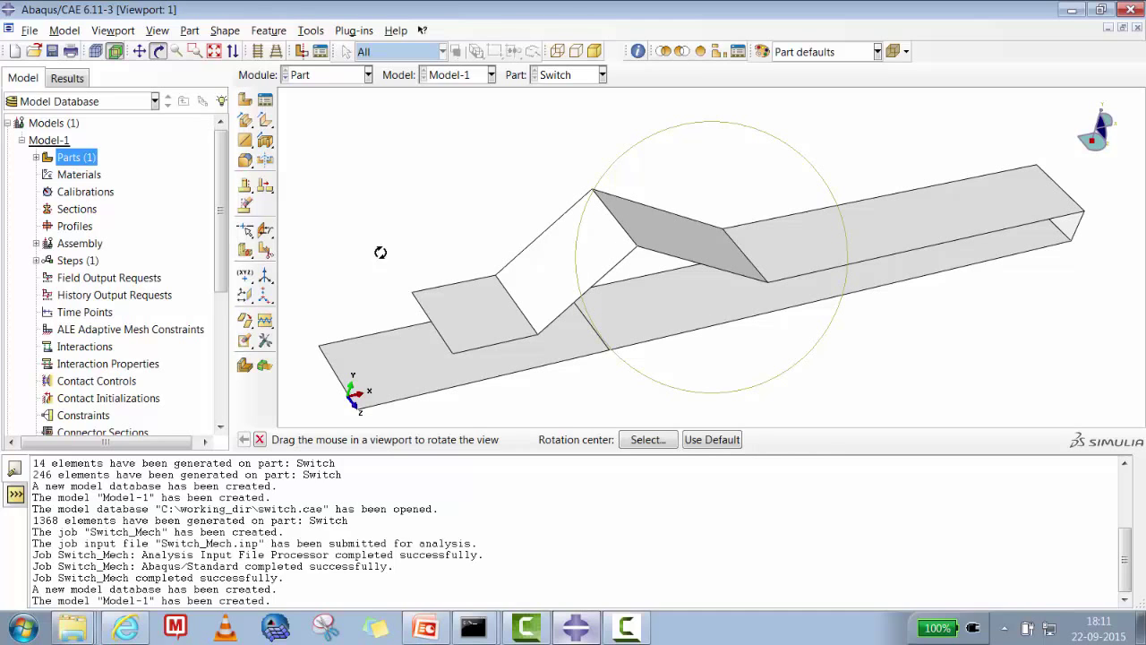
key(Escape)
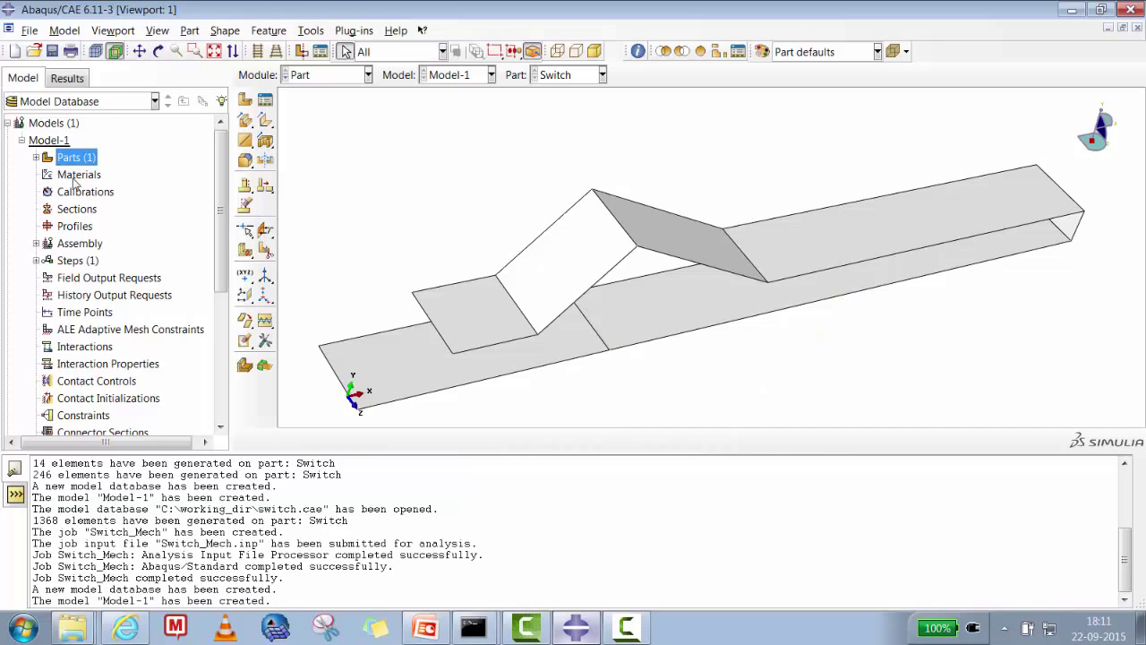
- Create an isotropic elastic material with a Young's modulus of 210e03 and a Poisson's ratio of 0.3
click(77, 177)
right_click(79, 177)
click(110, 205)
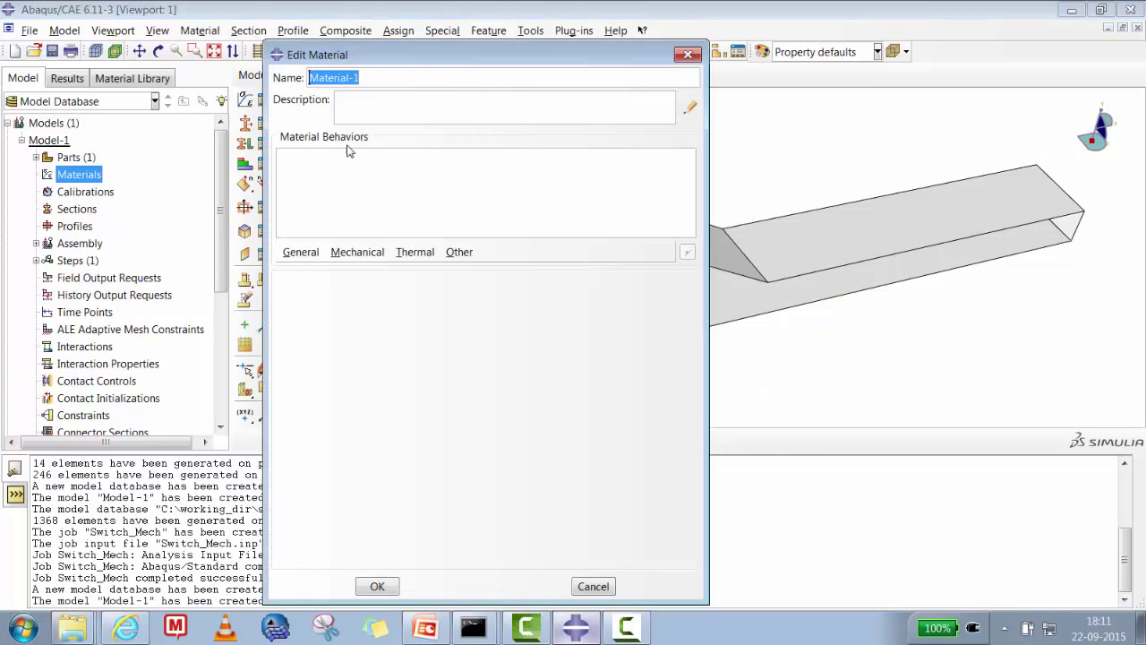
click(361, 252)
mouse_move(367, 273)
click(570, 273)
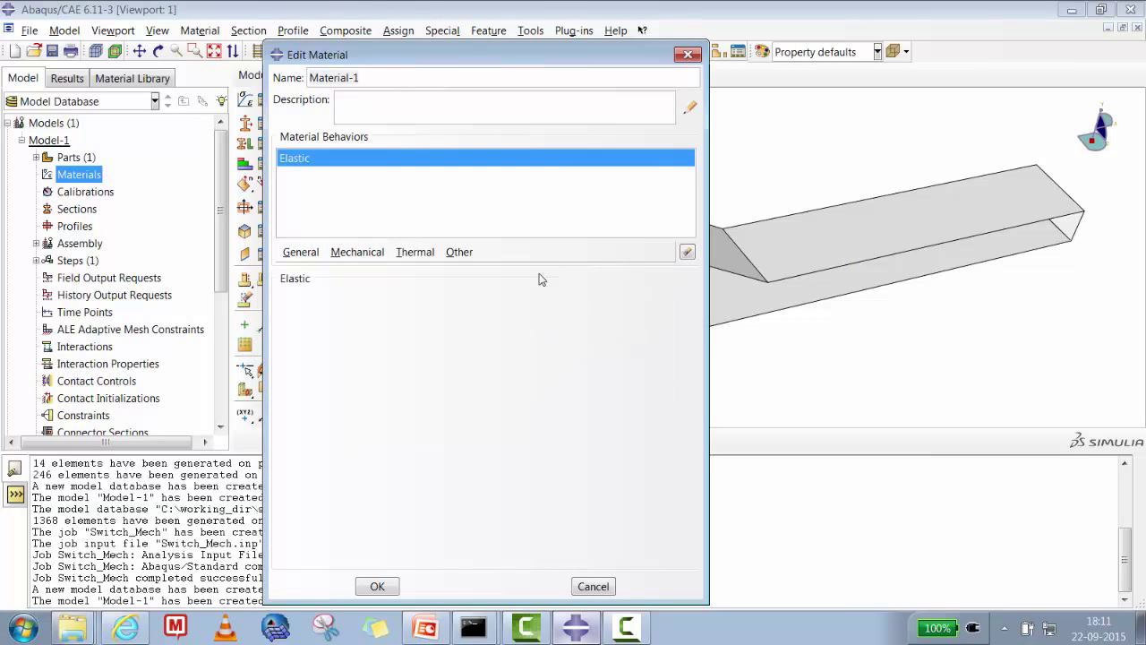
click(359, 481)
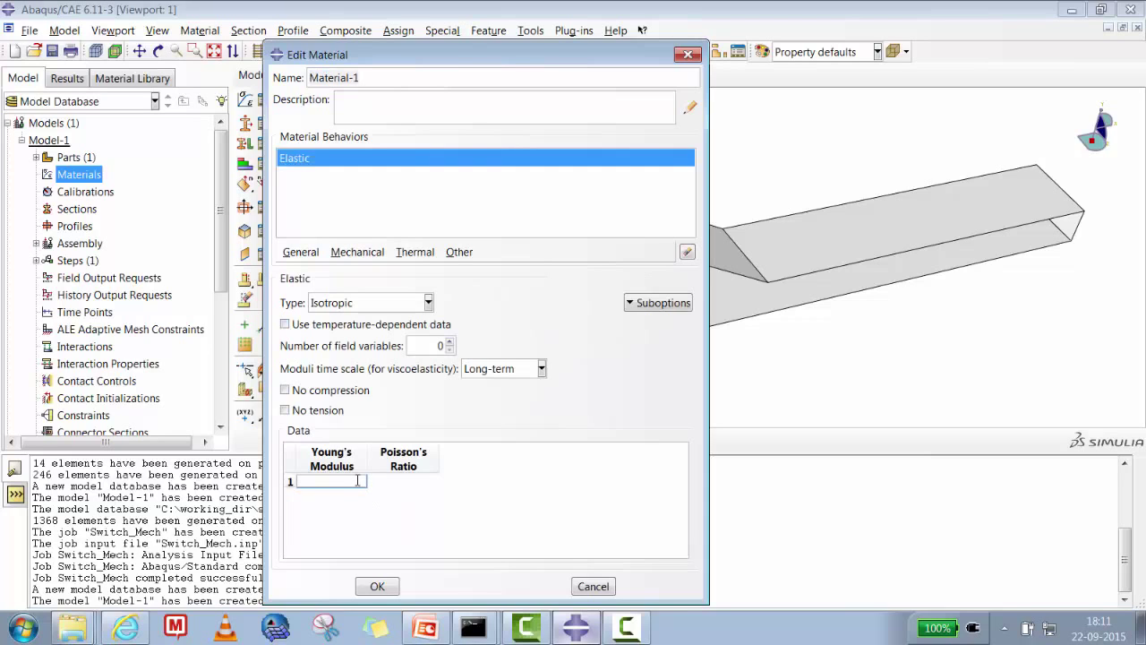
click(407, 488)
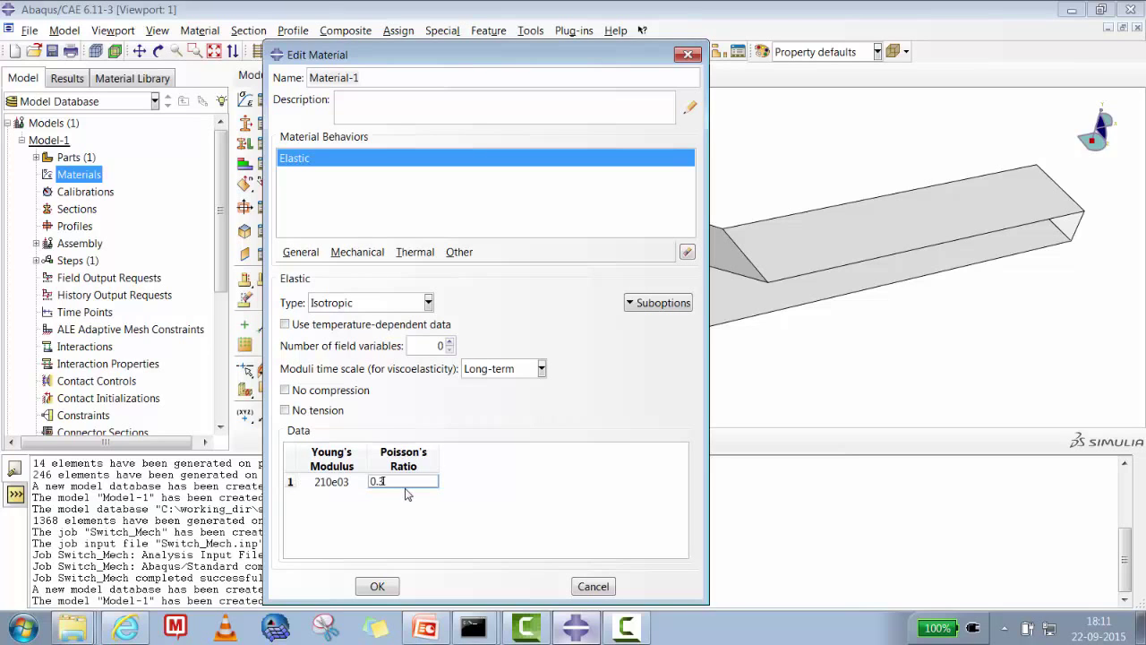
click(377, 586)
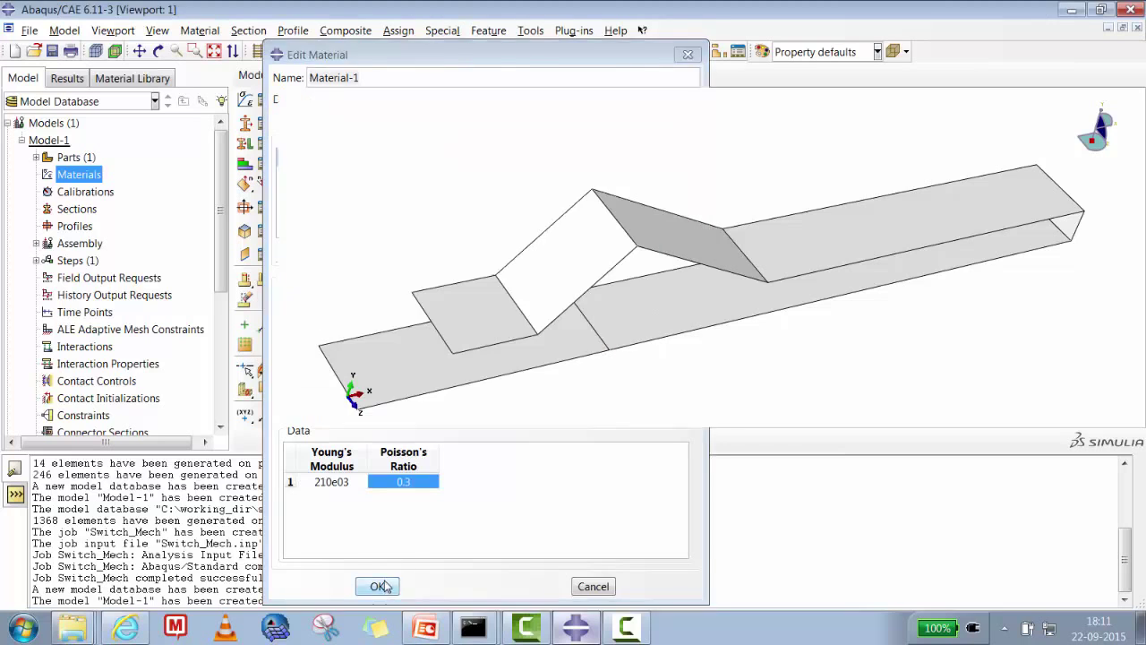
- Create a homogeneous shell section with a thickness of 0.15 using Material-1
click(66, 213)
right_click(67, 213)
click(86, 237)
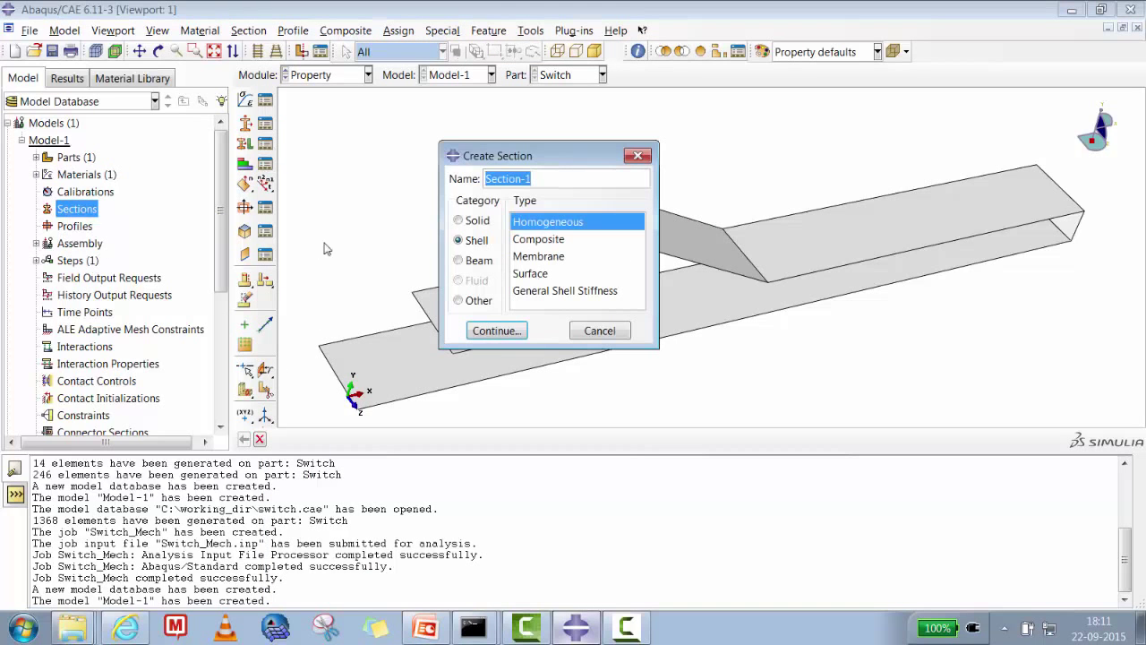
click(498, 331)
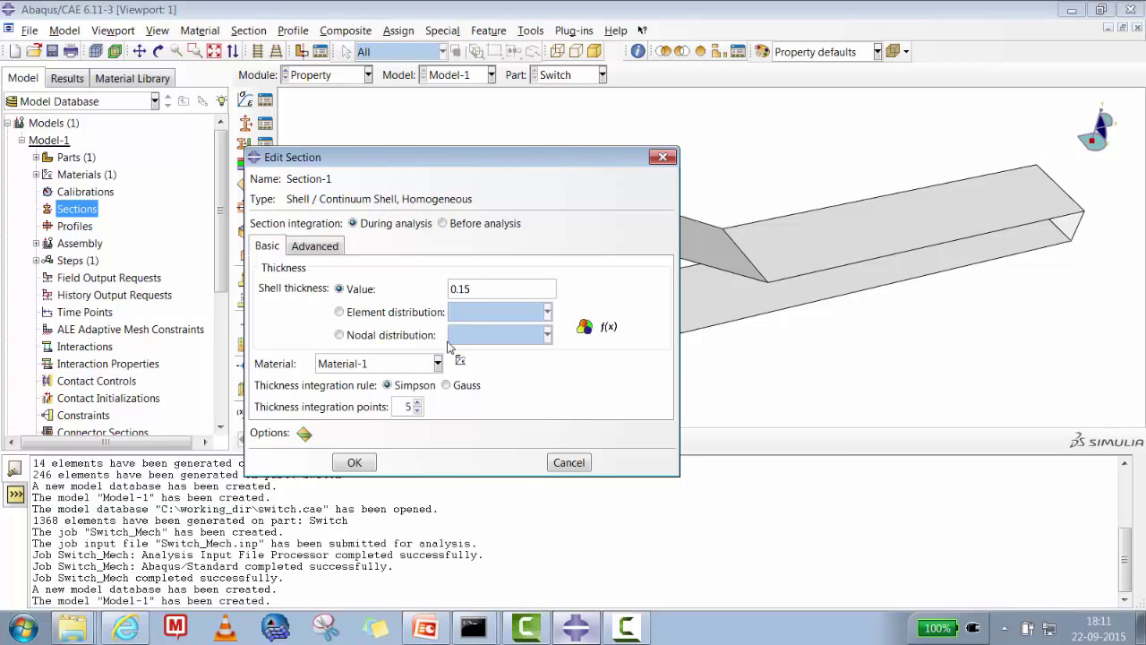
click(355, 462)
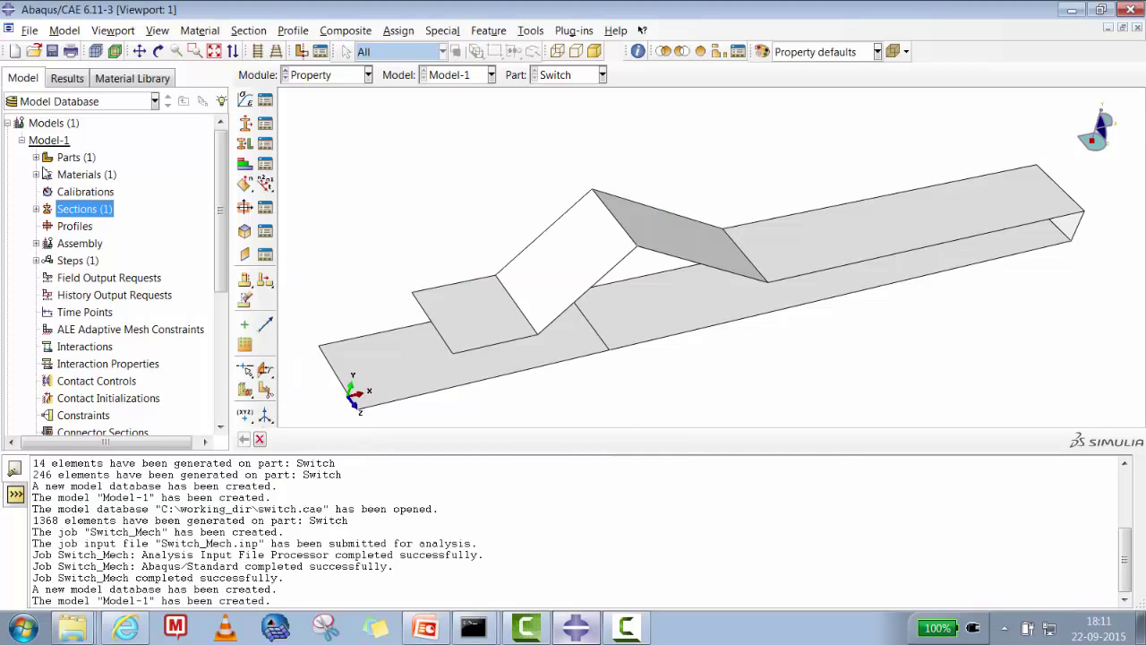
- Assign Section-1 to all faces of the Switch part, with thickness from the section and a middle surface offset
click(36, 157)
click(50, 175)
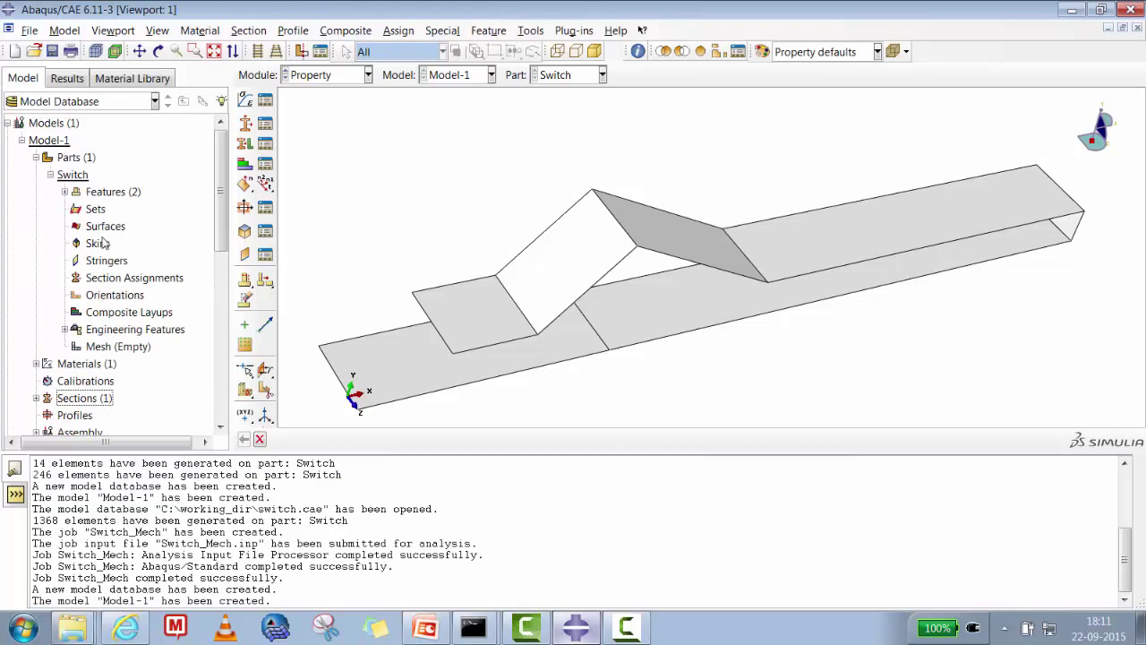
right_click(121, 279)
click(146, 312)
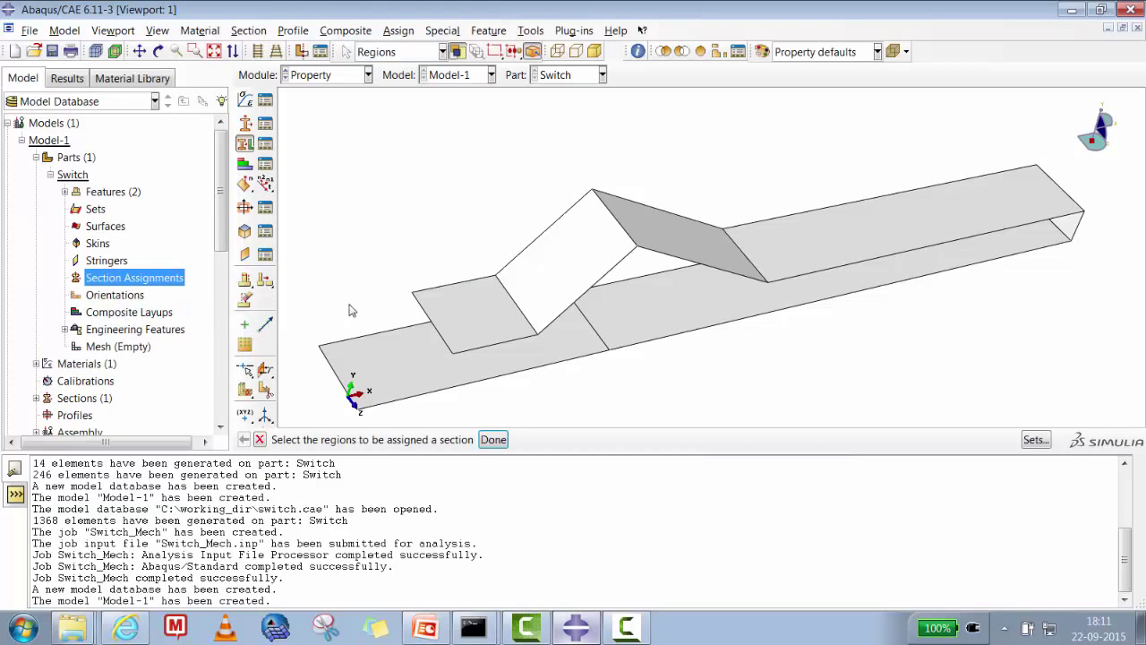
drag(303, 124, 1116, 405)
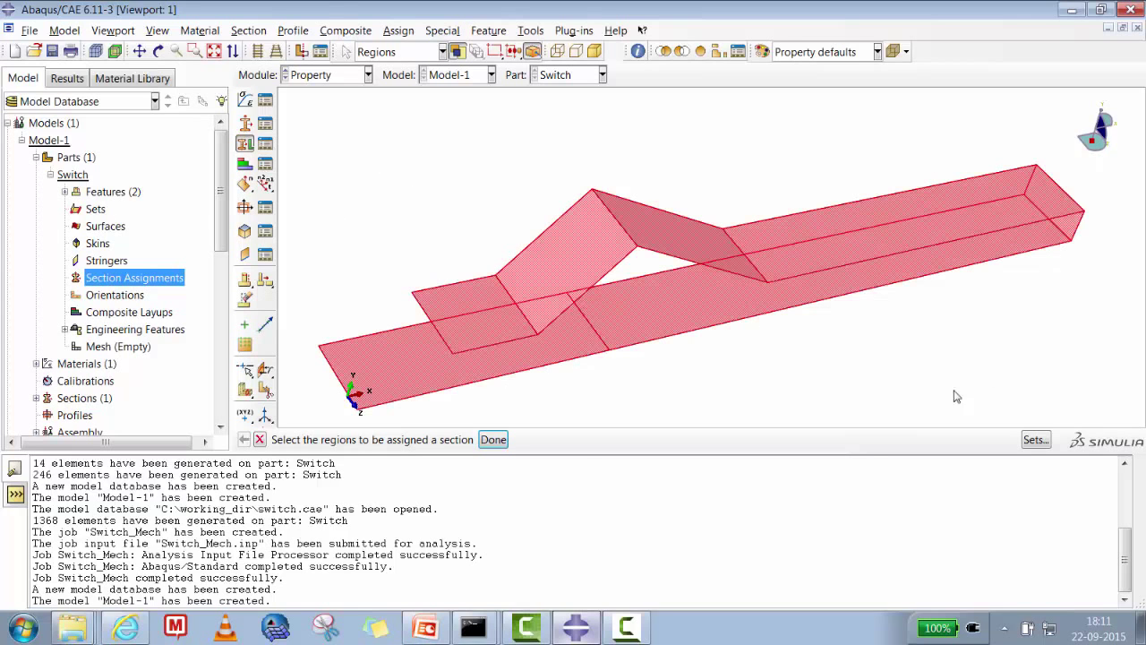
click(494, 438)
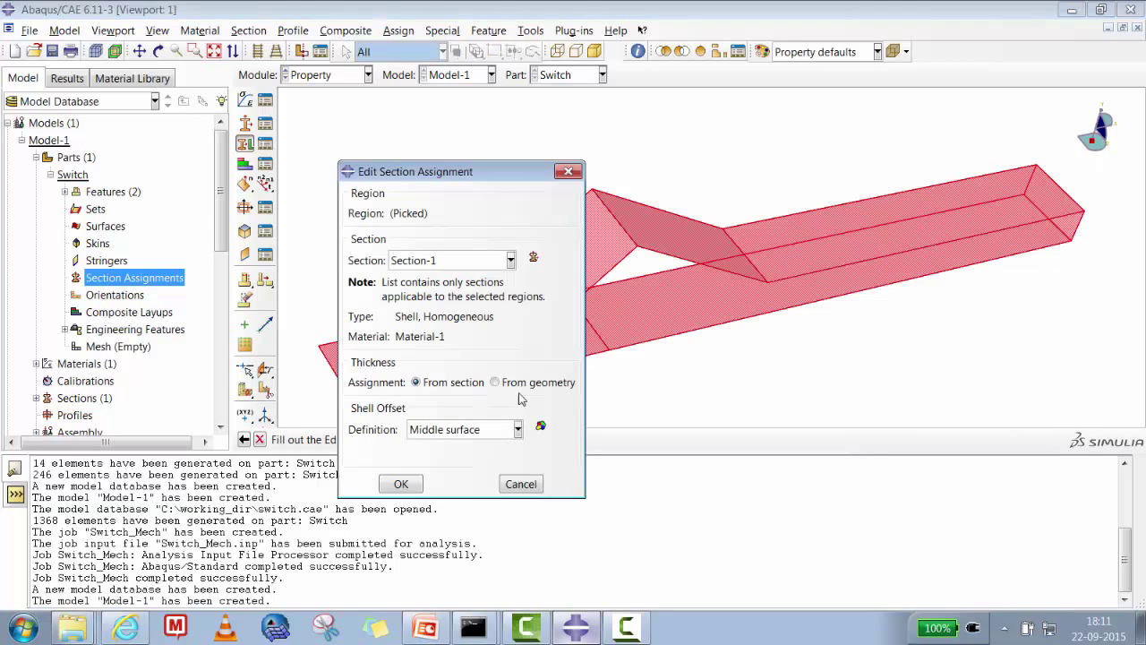
click(400, 485)
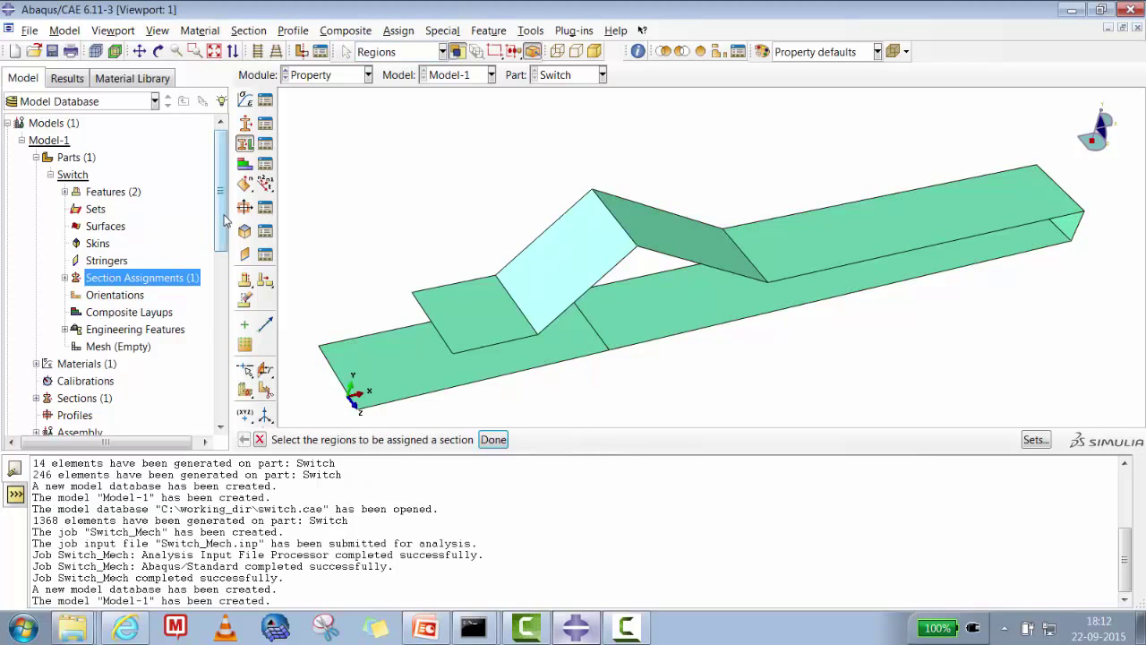
- Add a dependent instance of the Switch part to the assembly
drag(222, 212, 220, 258)
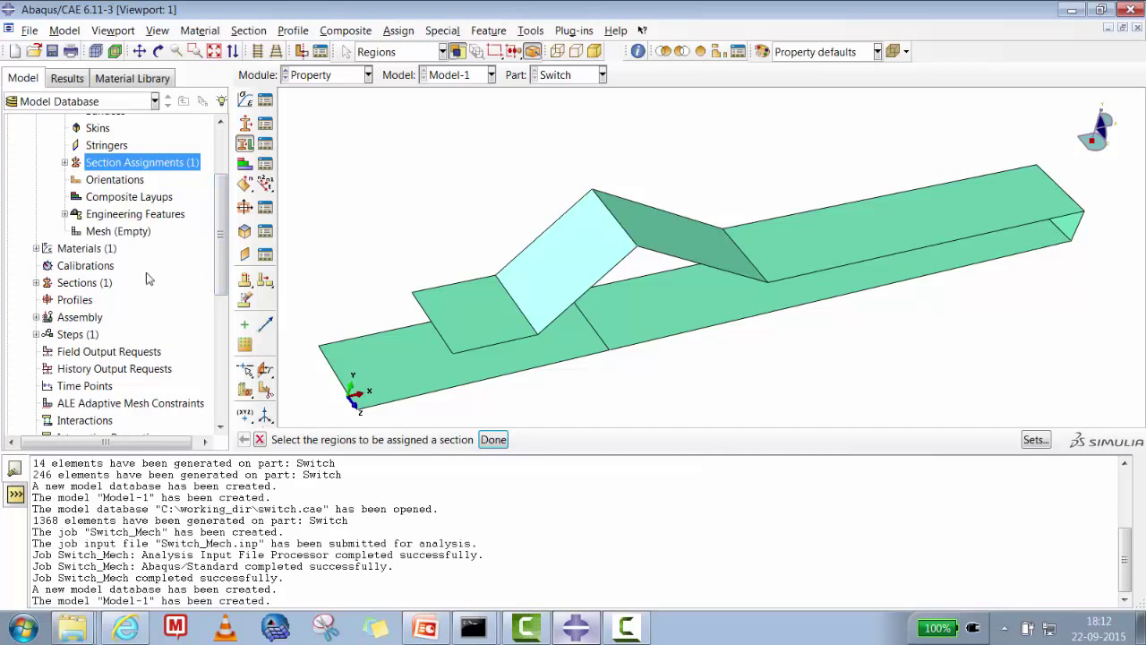
click(35, 317)
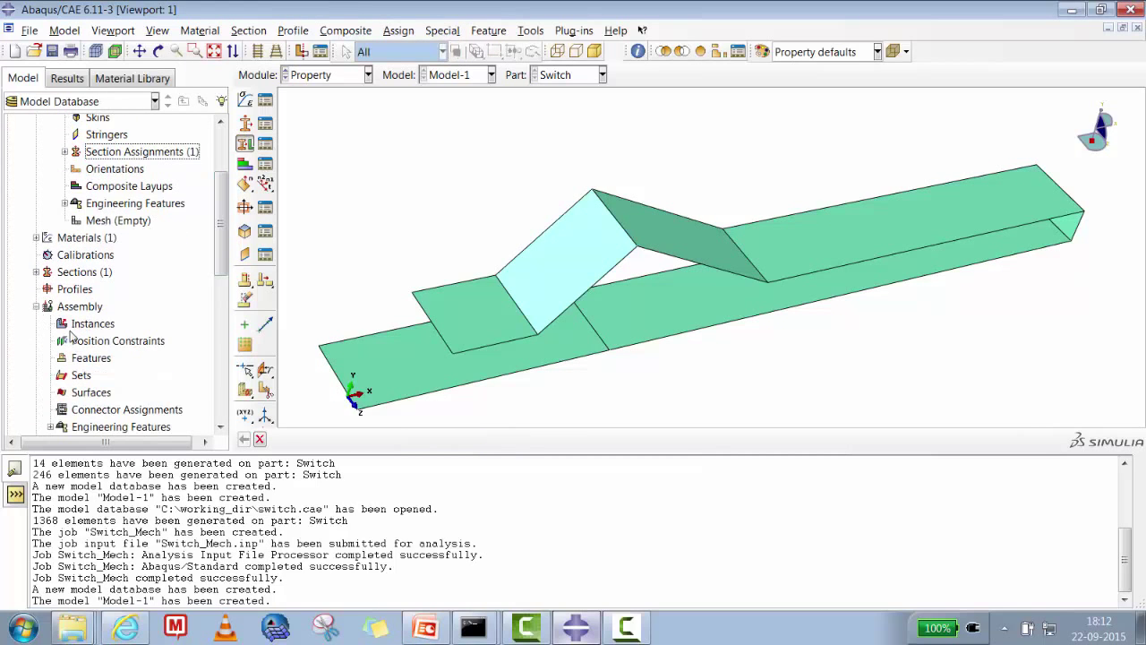
click(90, 323)
right_click(76, 331)
click(101, 358)
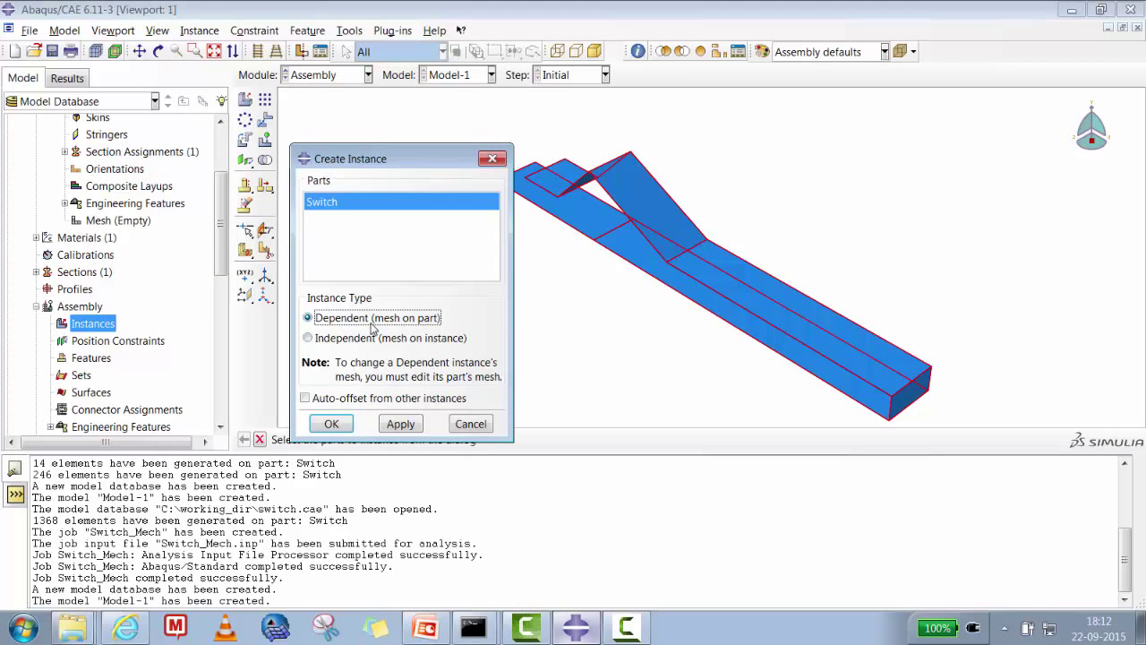
click(332, 424)
- Create a Static, General step named Switch_Contact_Example after the Initial step
drag(215, 267, 215, 326)
click(37, 265)
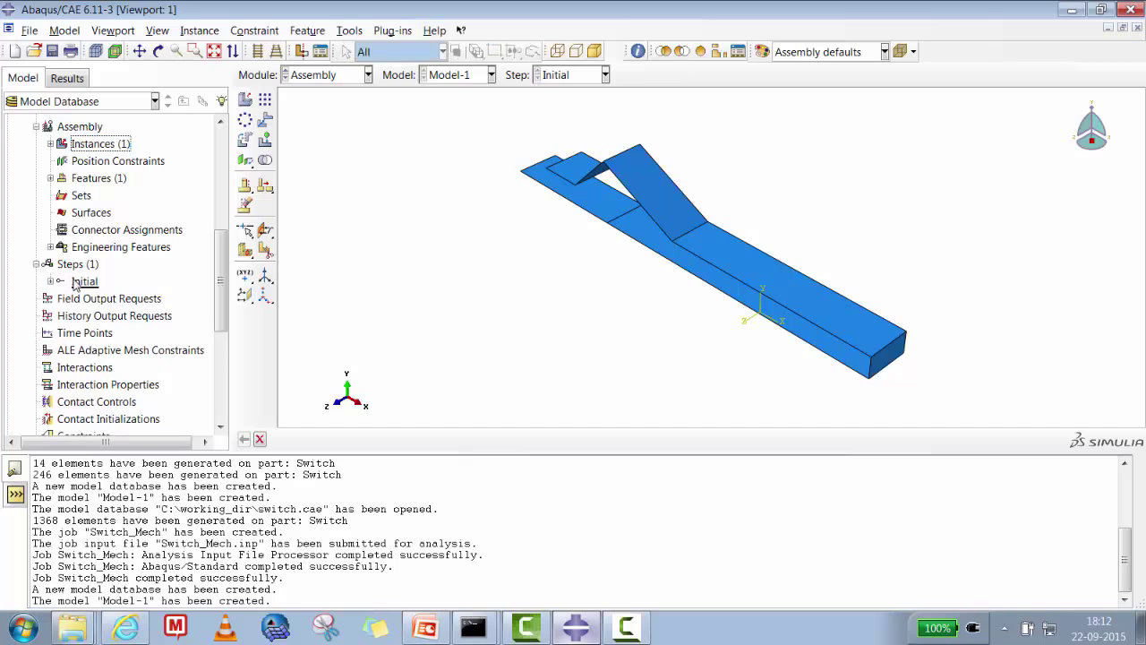
click(77, 264)
right_click(75, 266)
click(101, 302)
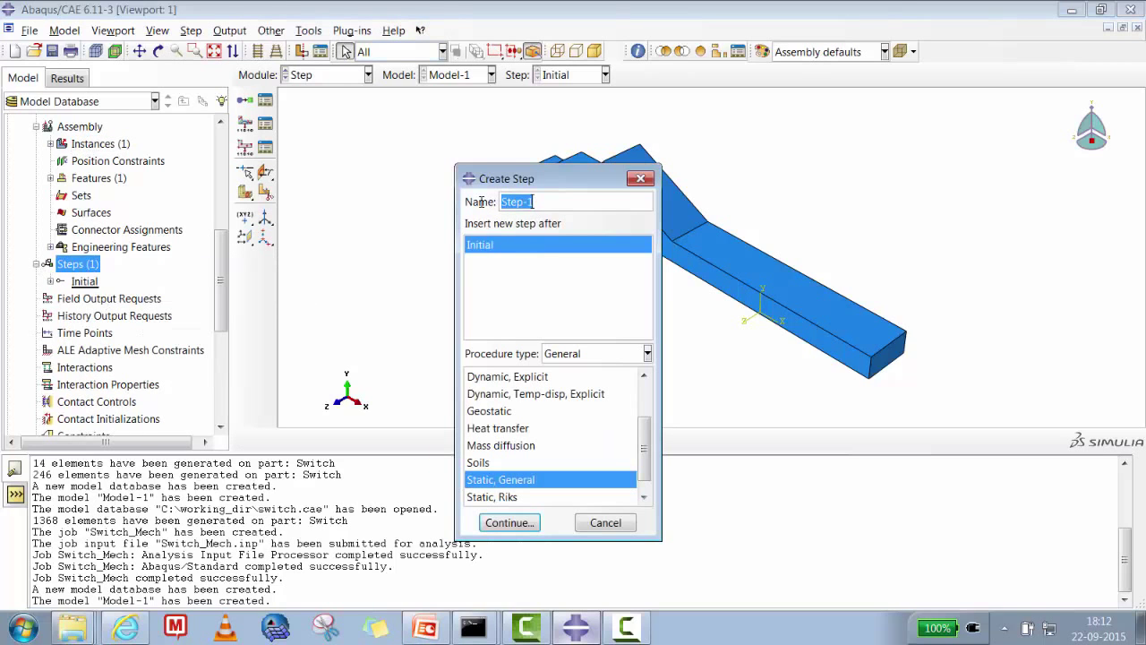
text(Switch_Contact)
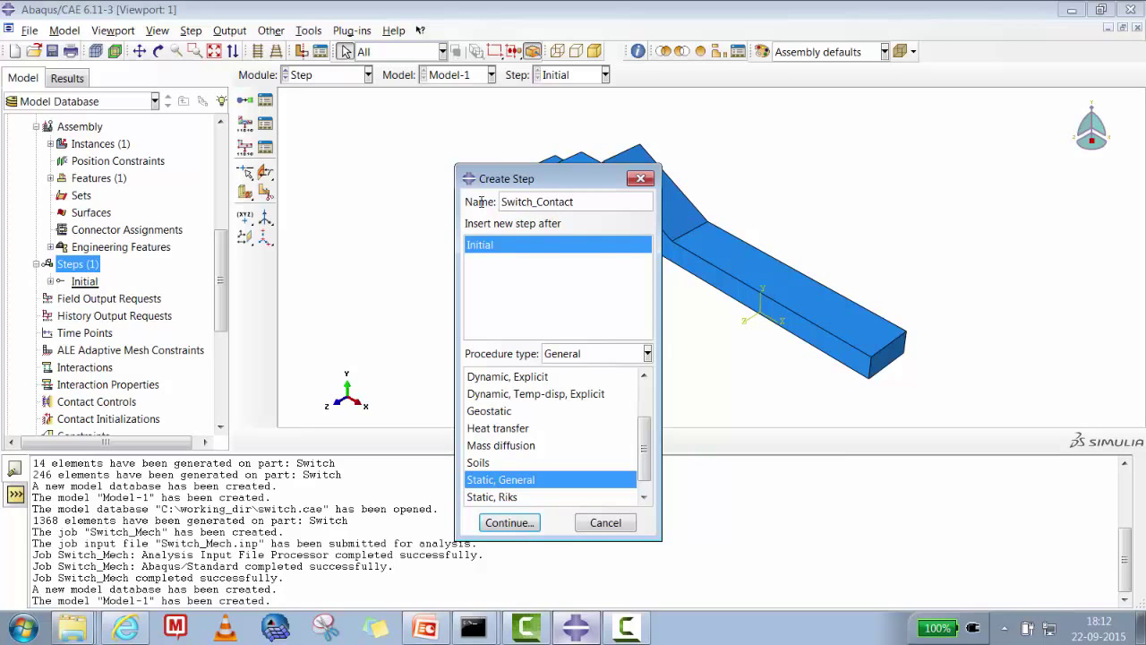
text(_Example)
click(509, 522)
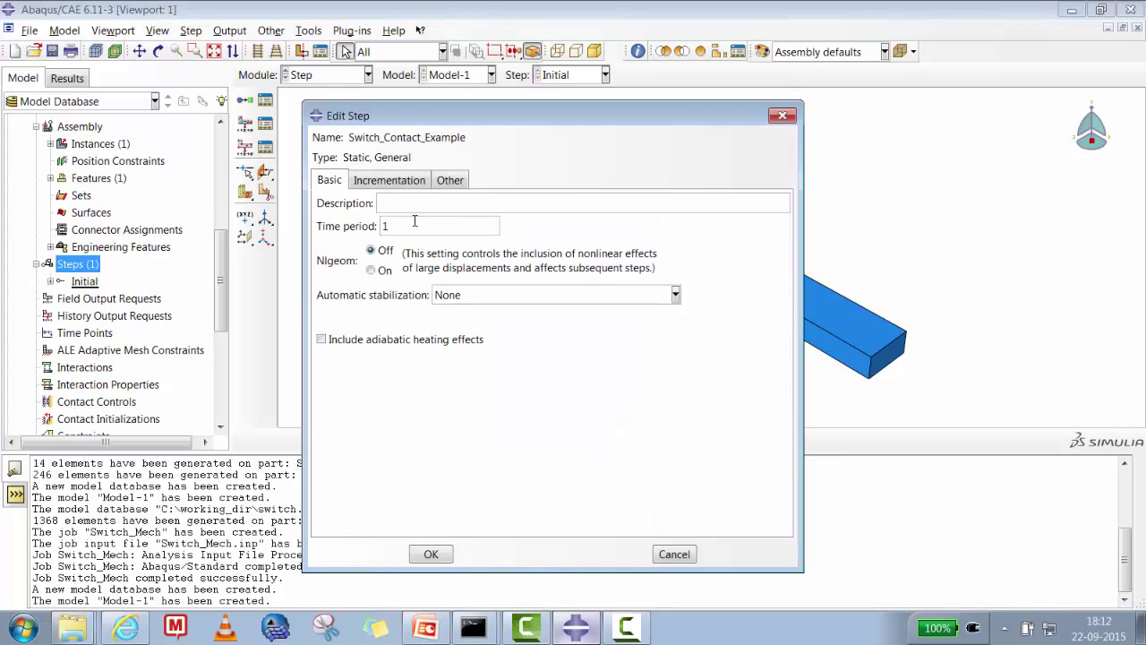
- Turn on Nlgeom for the step, set the initial increment size to 0.01 and adjust the remaining increment limits
click(374, 271)
click(389, 180)
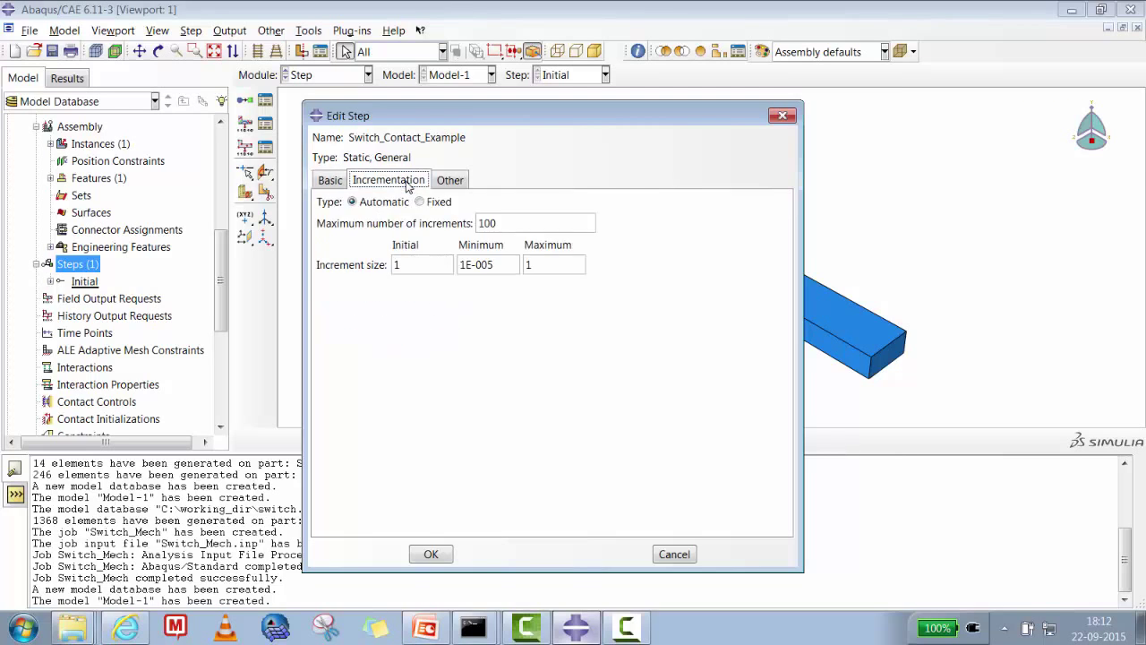
drag(403, 265, 380, 268)
drag(482, 266, 459, 266)
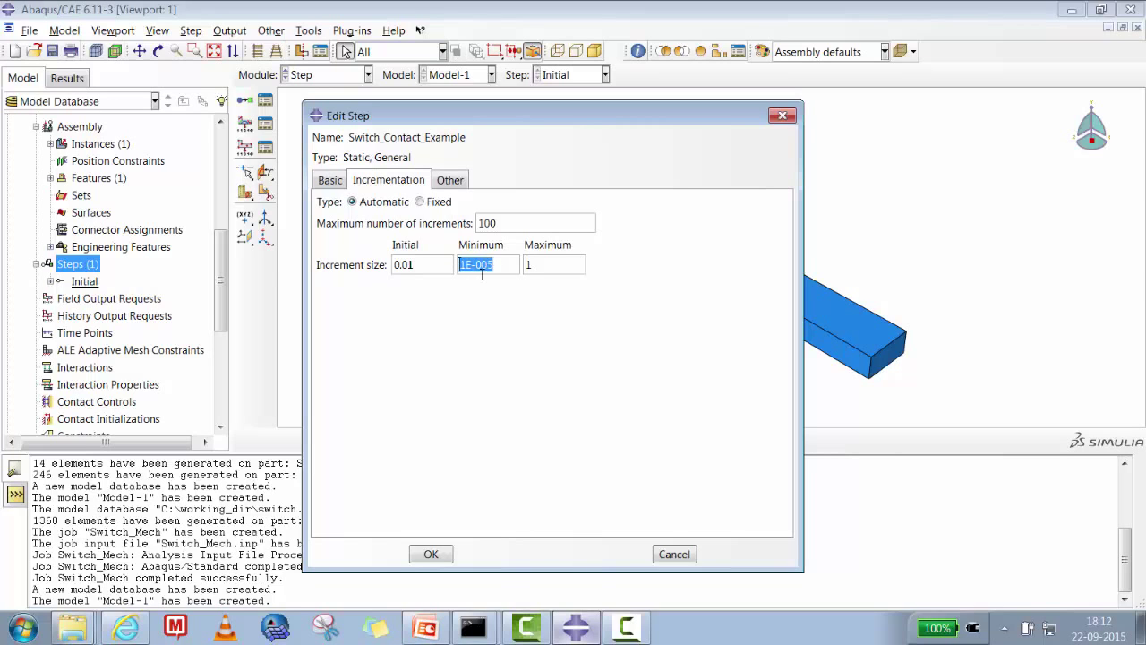
click(533, 266)
drag(492, 223, 475, 223)
click(431, 555)
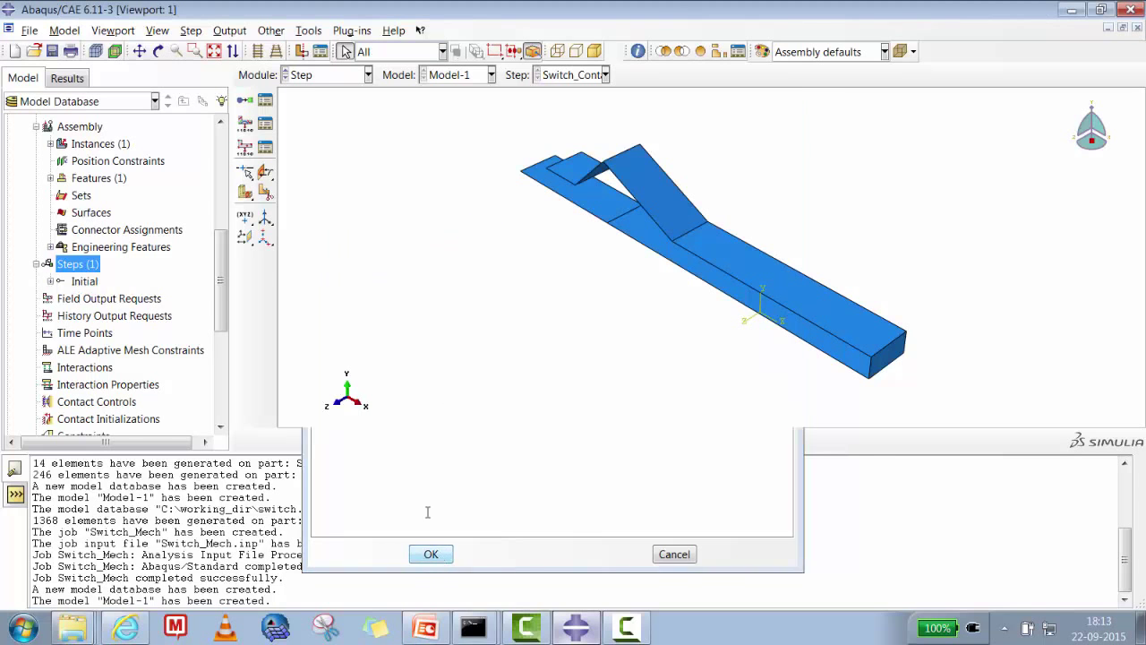
- Create an ENCASTRE boundary condition in Switch_Contact_Example on the upper edge of the switch's closed end
drag(225, 296, 227, 347)
right_click(66, 364)
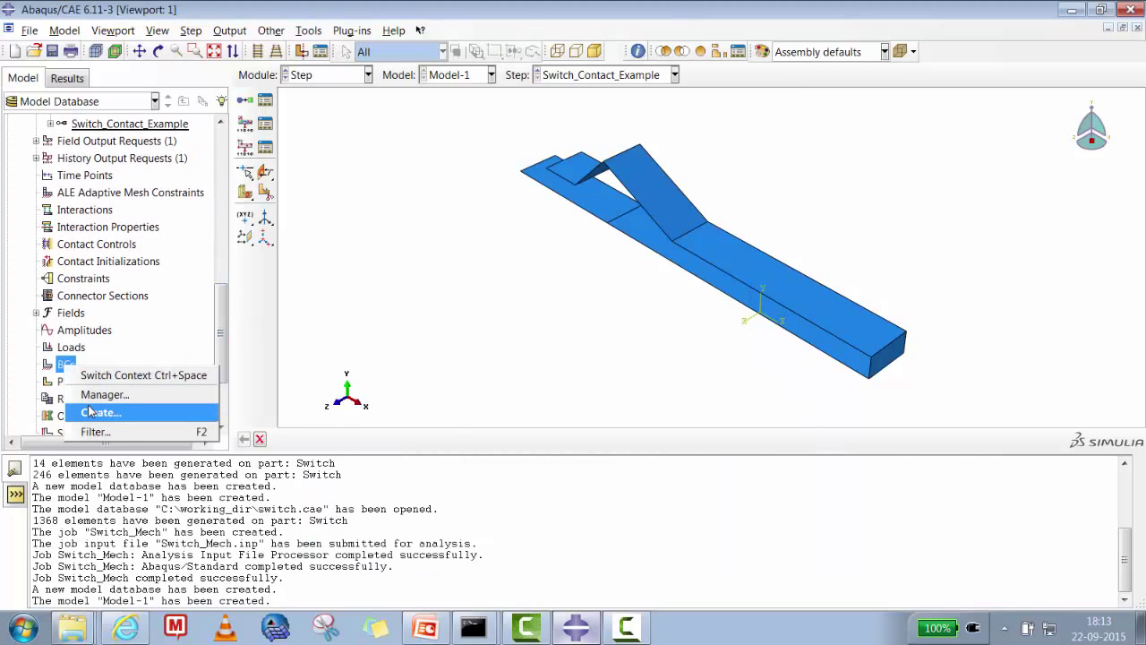
click(90, 412)
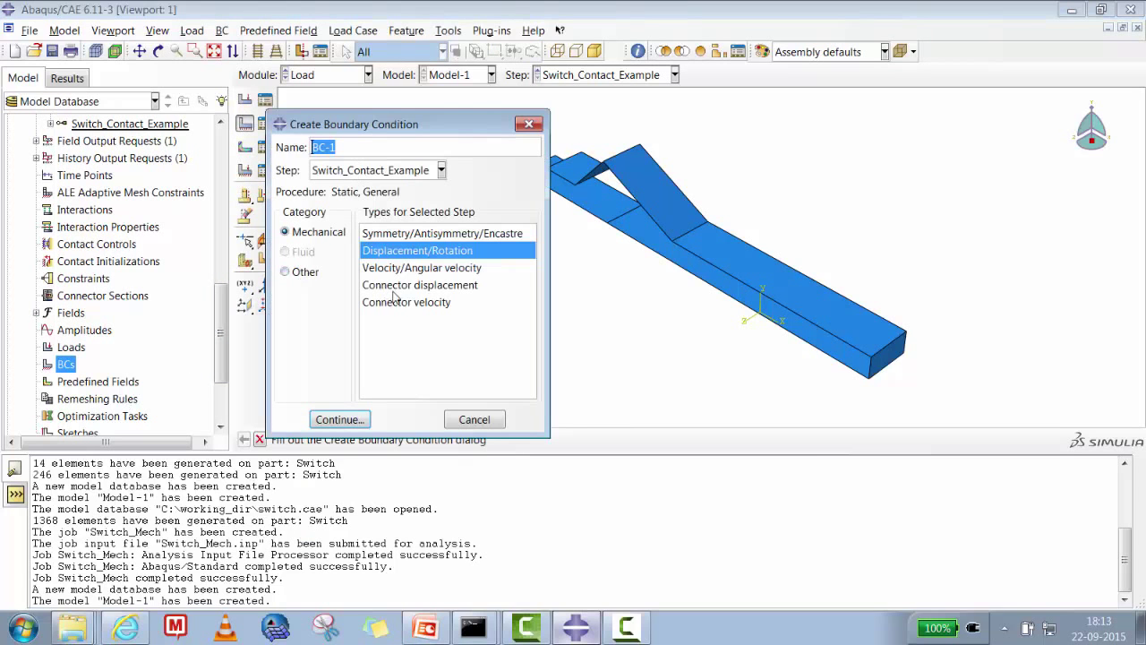
click(421, 237)
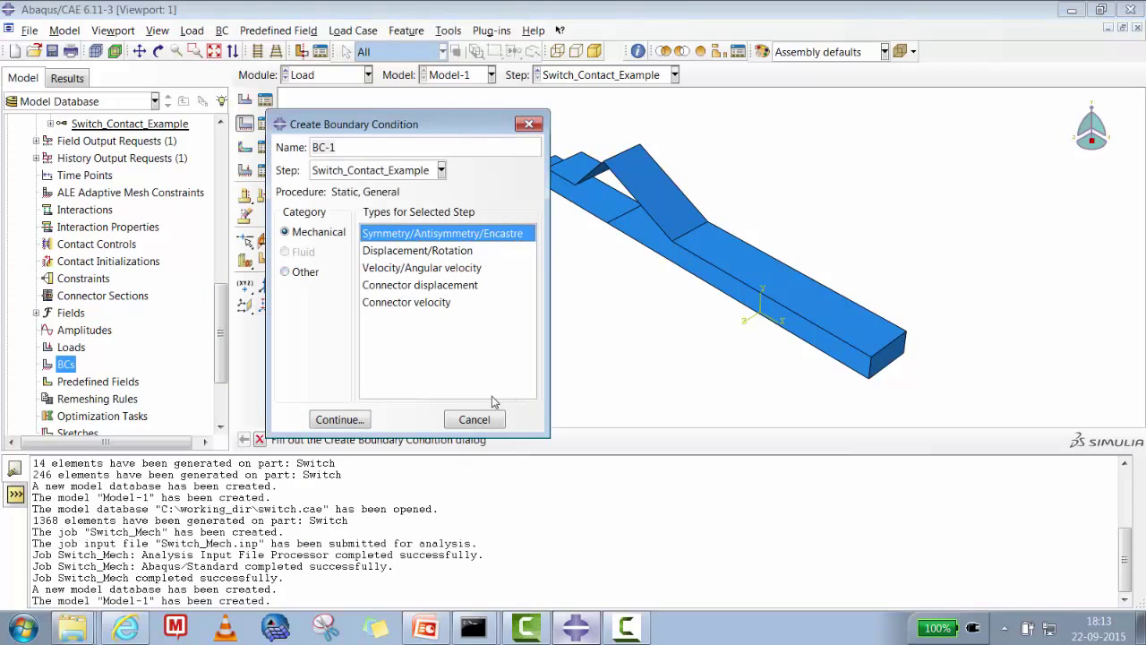
click(356, 422)
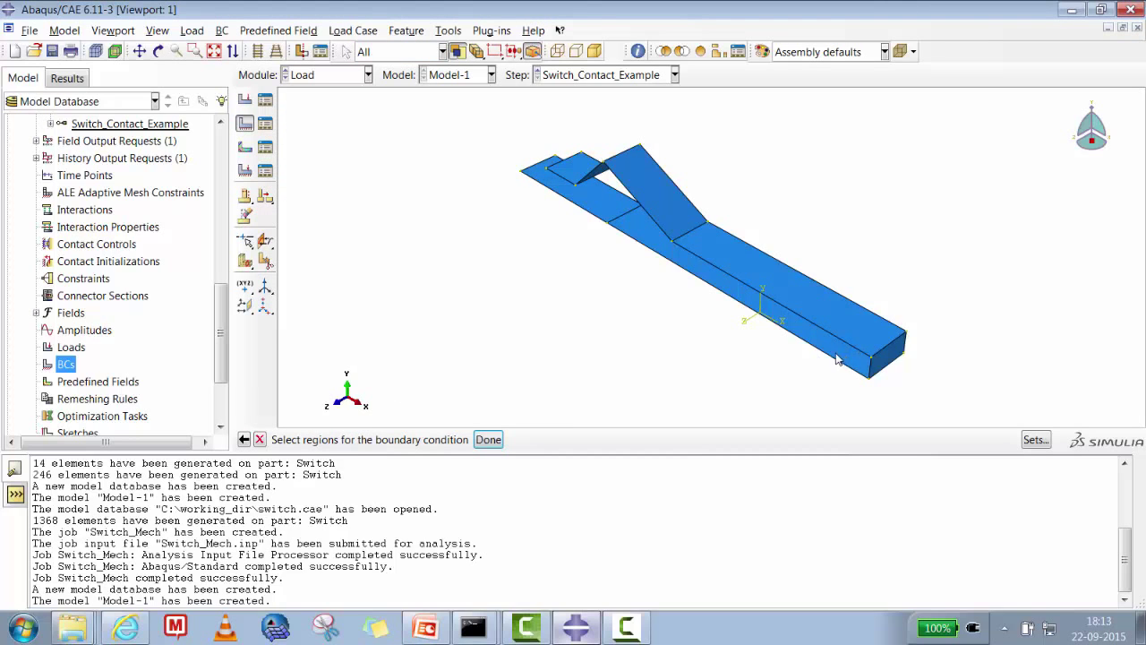
click(488, 439)
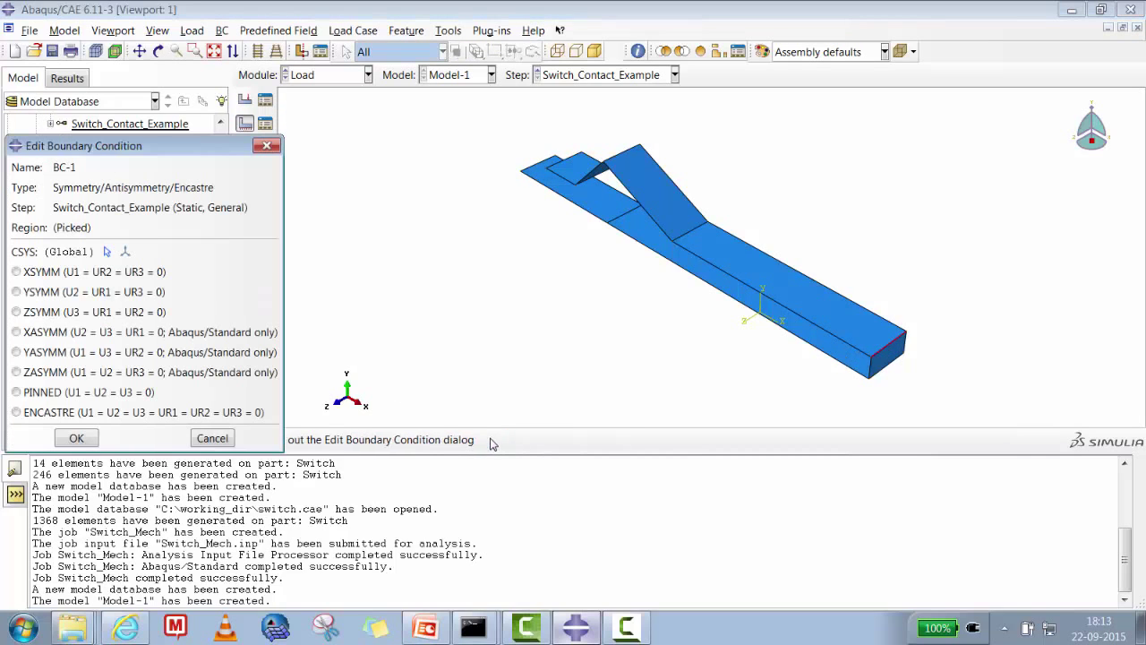
click(17, 412)
click(76, 438)
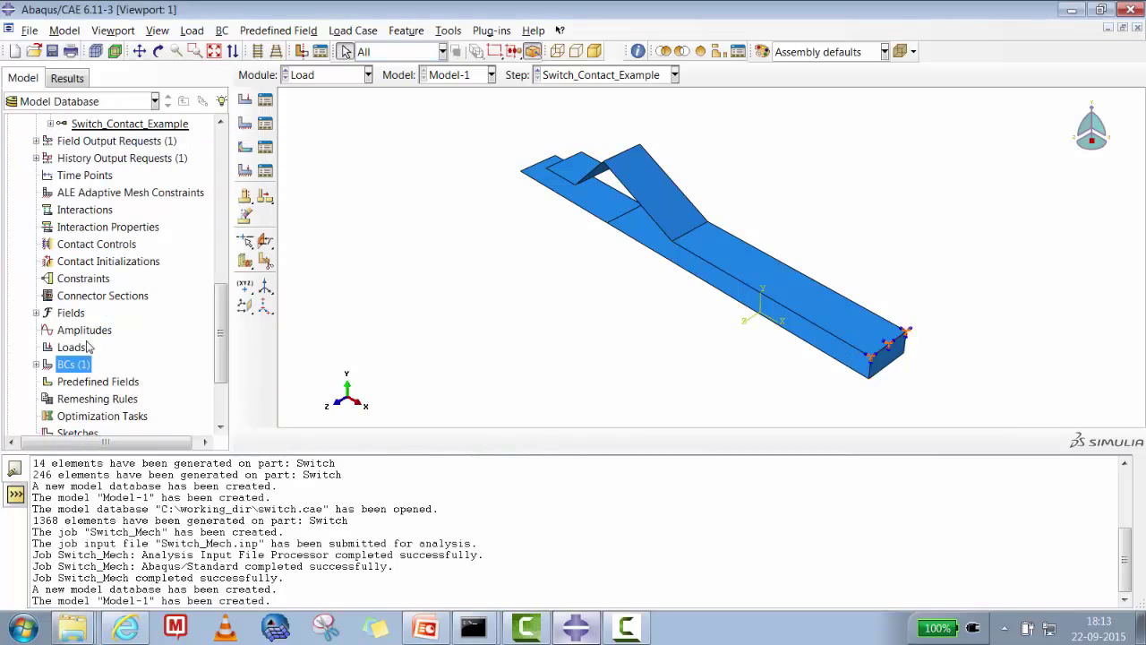
- Create an ENCASTRE boundary condition in Switch_Contact_Example on the lower edge of the switch's closed end
right_click(70, 367)
click(97, 411)
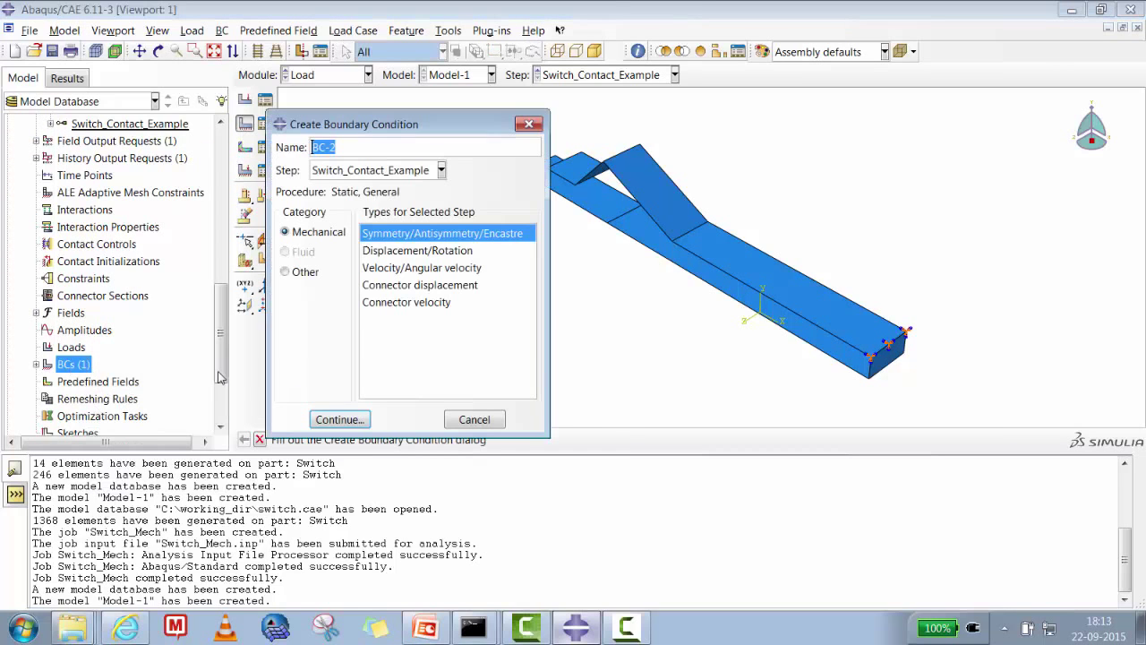
click(336, 419)
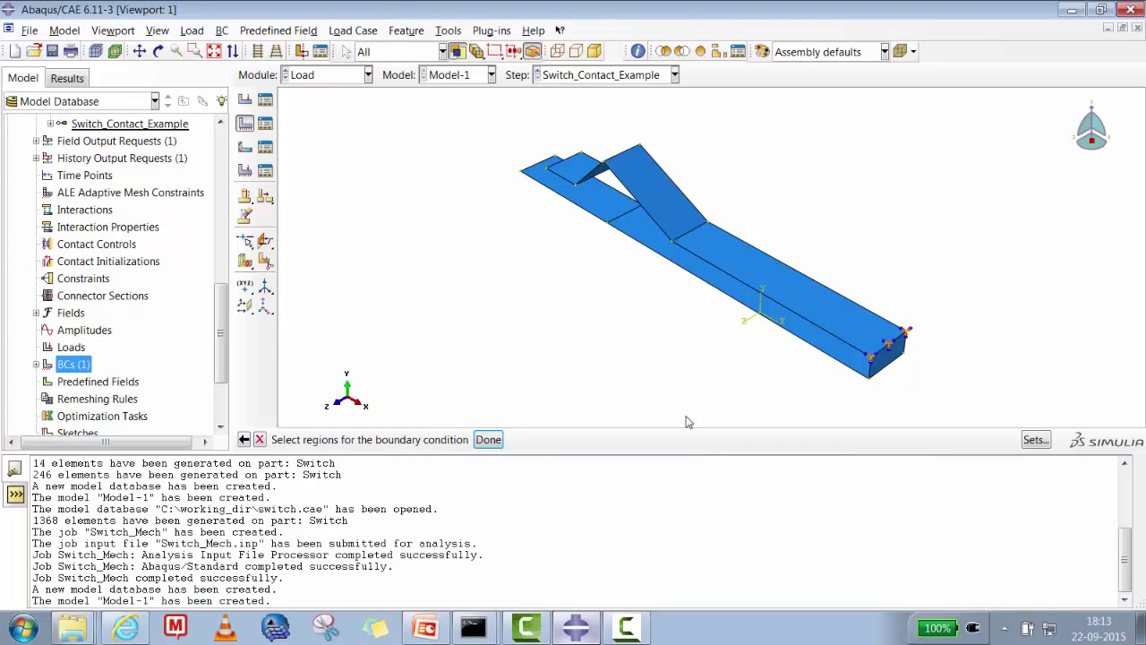
click(885, 375)
click(488, 439)
click(64, 414)
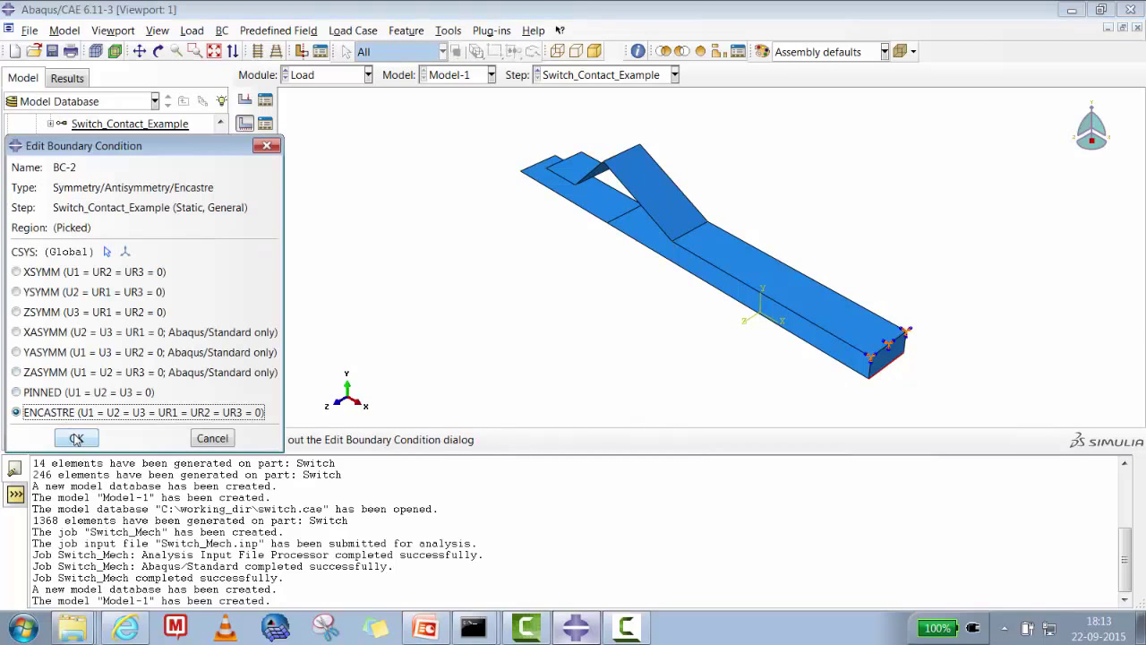
click(76, 438)
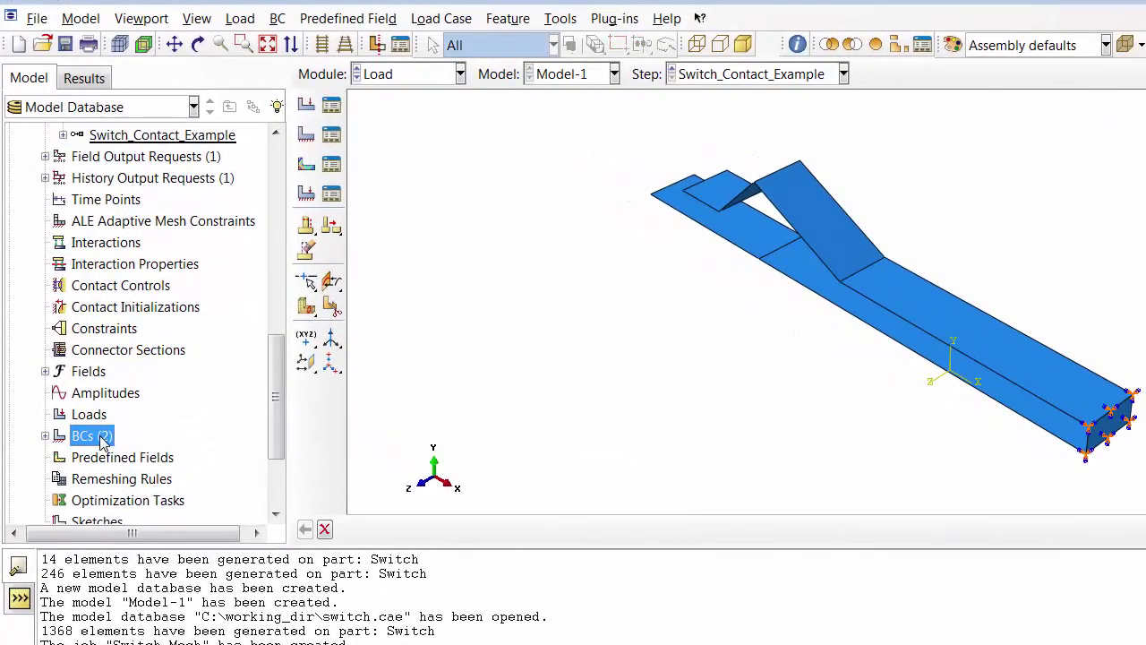
- Create a Displacement/Rotation boundary condition in Switch_Contact_Example on the ridge edge of the bent upper arm, with U2 set to -1.5
right_click(99, 428)
click(170, 478)
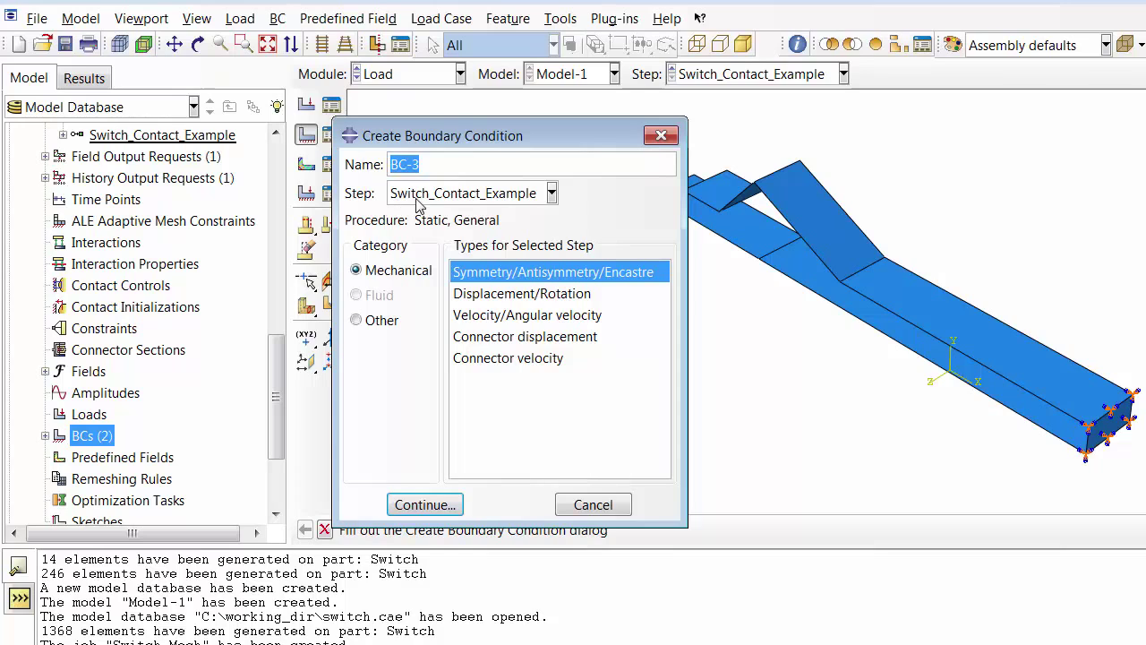
click(503, 296)
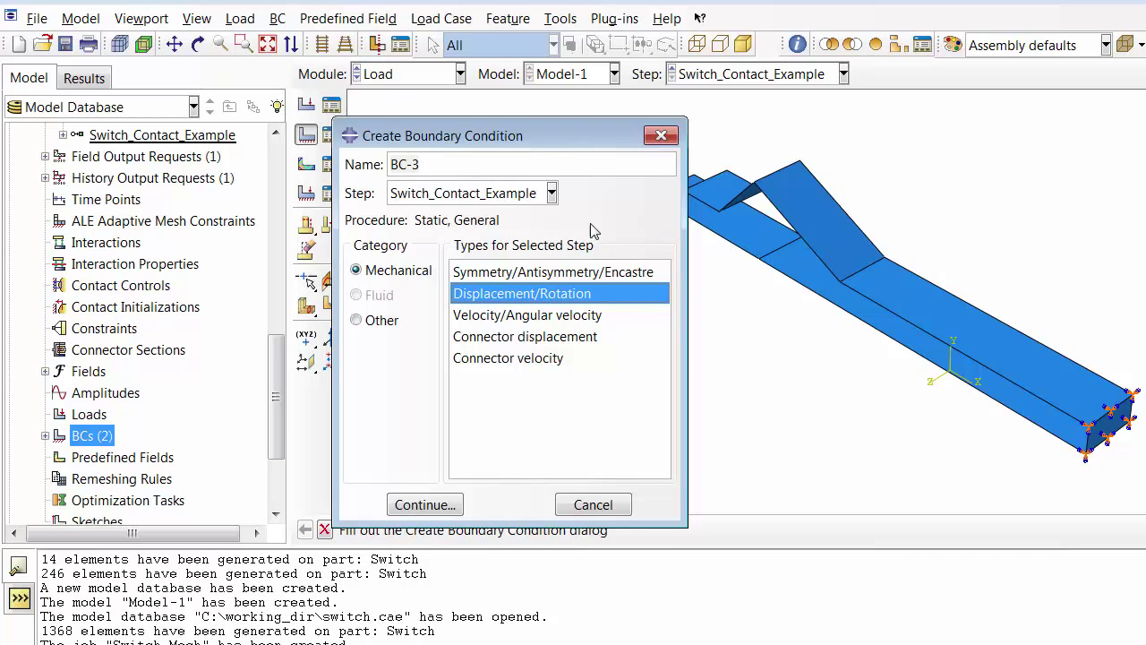
click(435, 199)
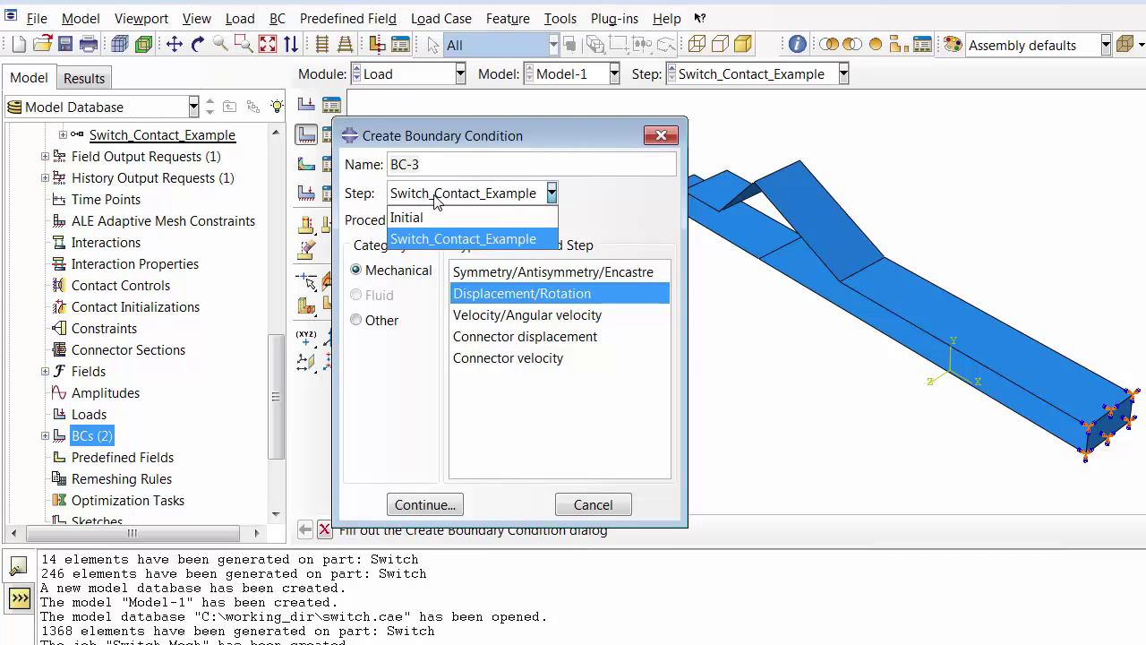
click(425, 239)
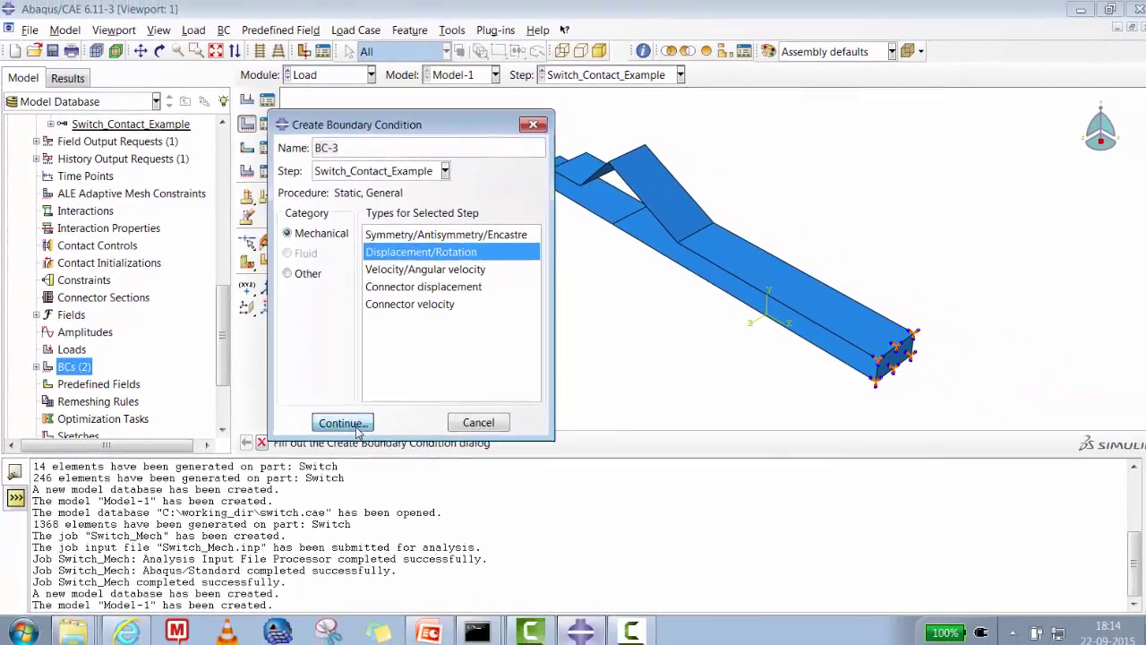
click(341, 423)
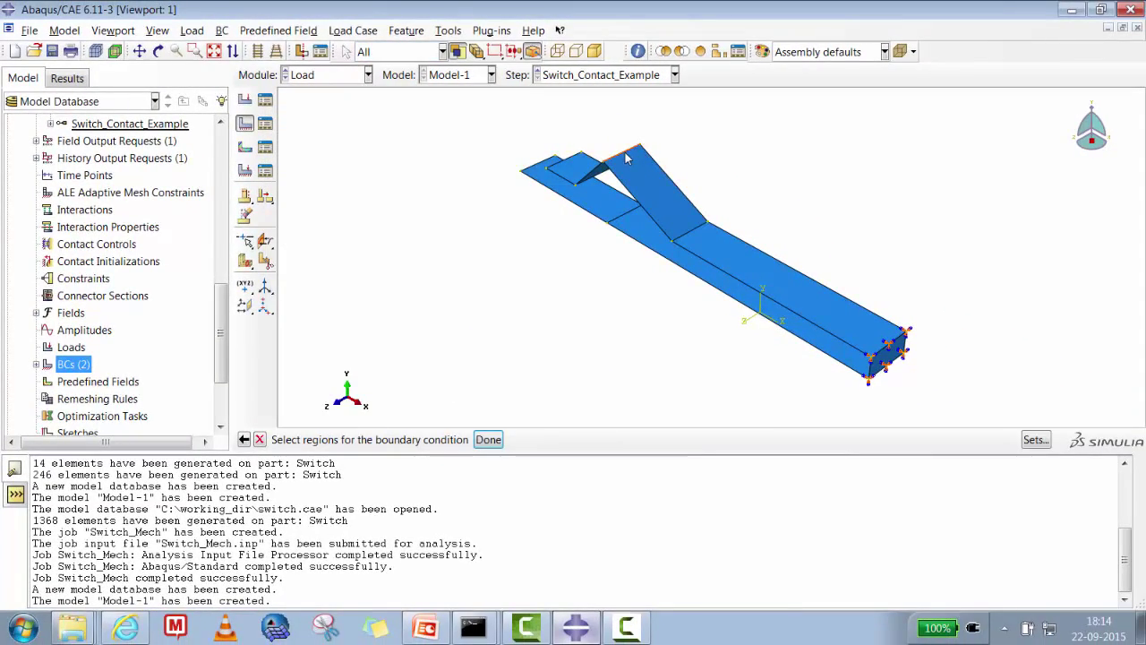
click(488, 439)
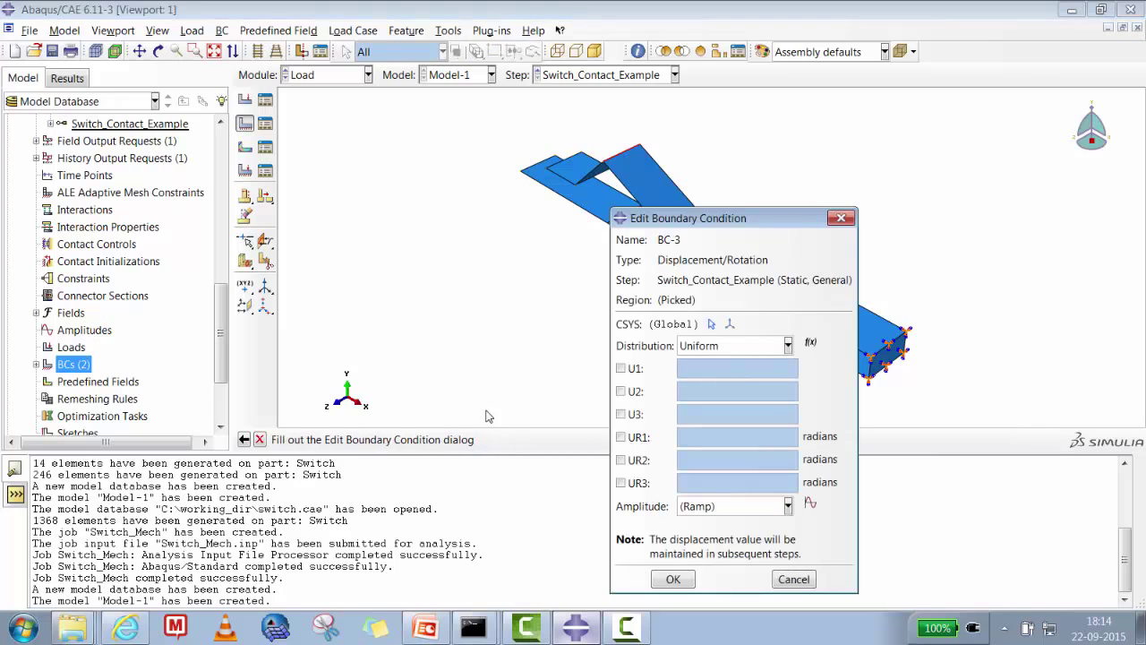
click(621, 392)
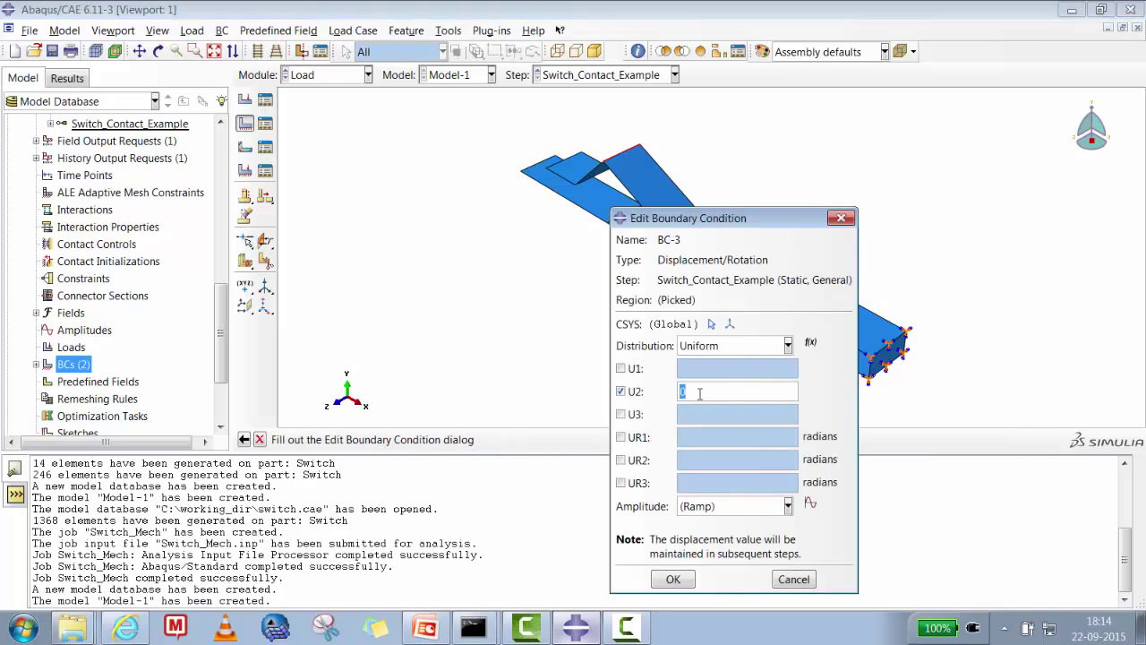
text(-1.5)
click(675, 581)
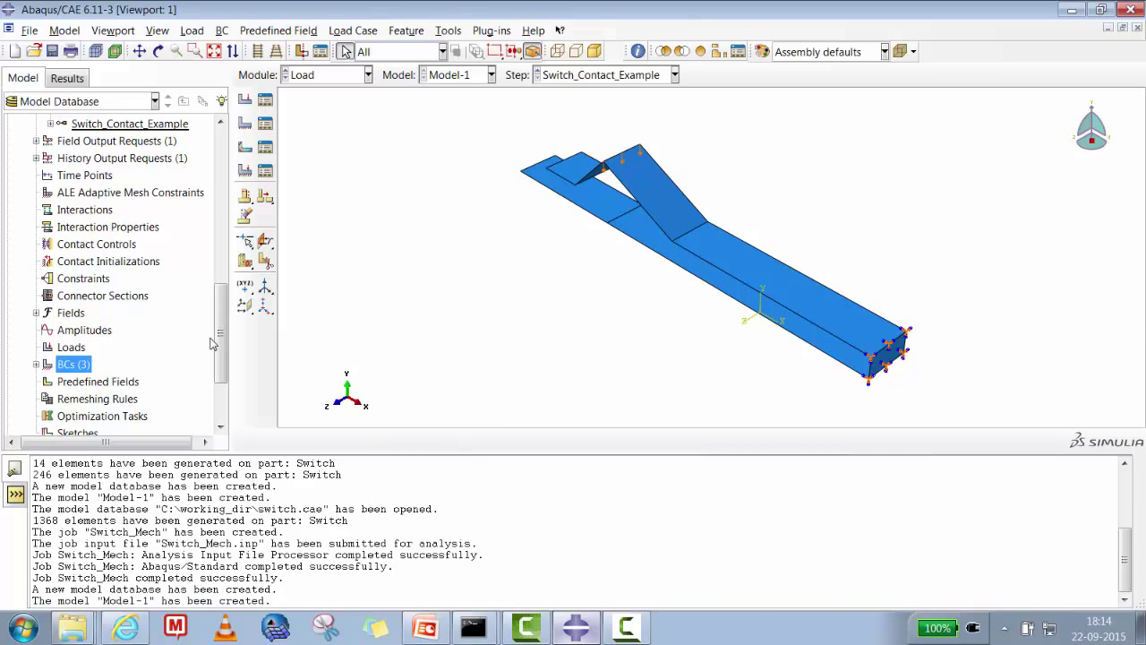
- Create a Contact interaction property with tangential behavior using the Penalty friction formulation and a friction coefficient of 0.3
drag(218, 335, 219, 322)
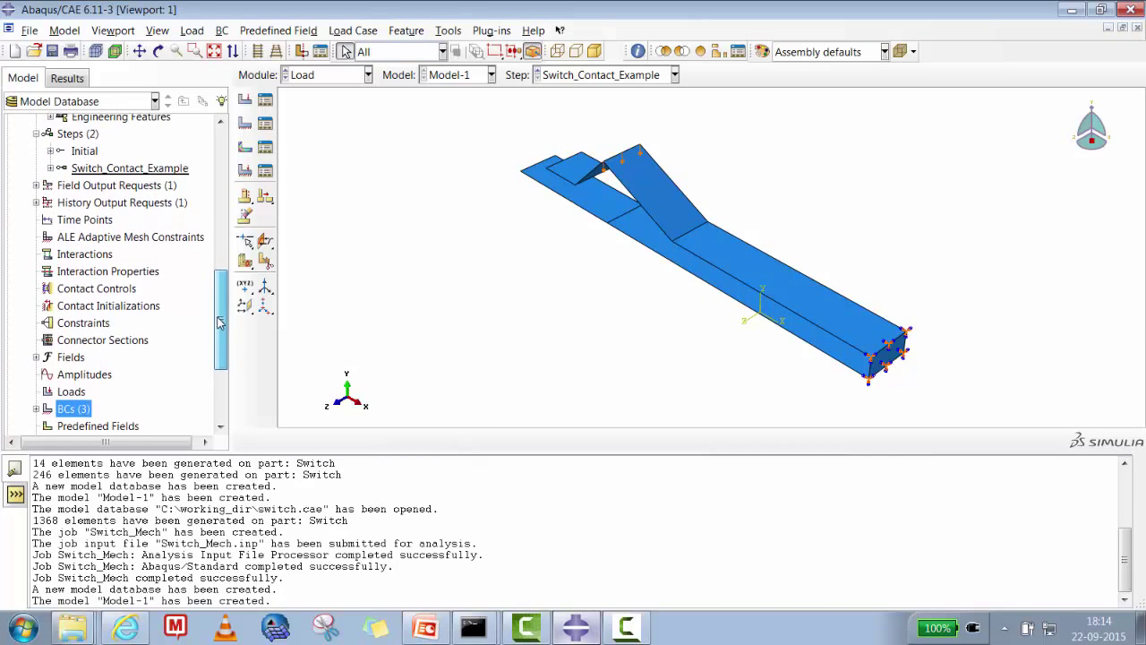
right_click(124, 273)
click(156, 304)
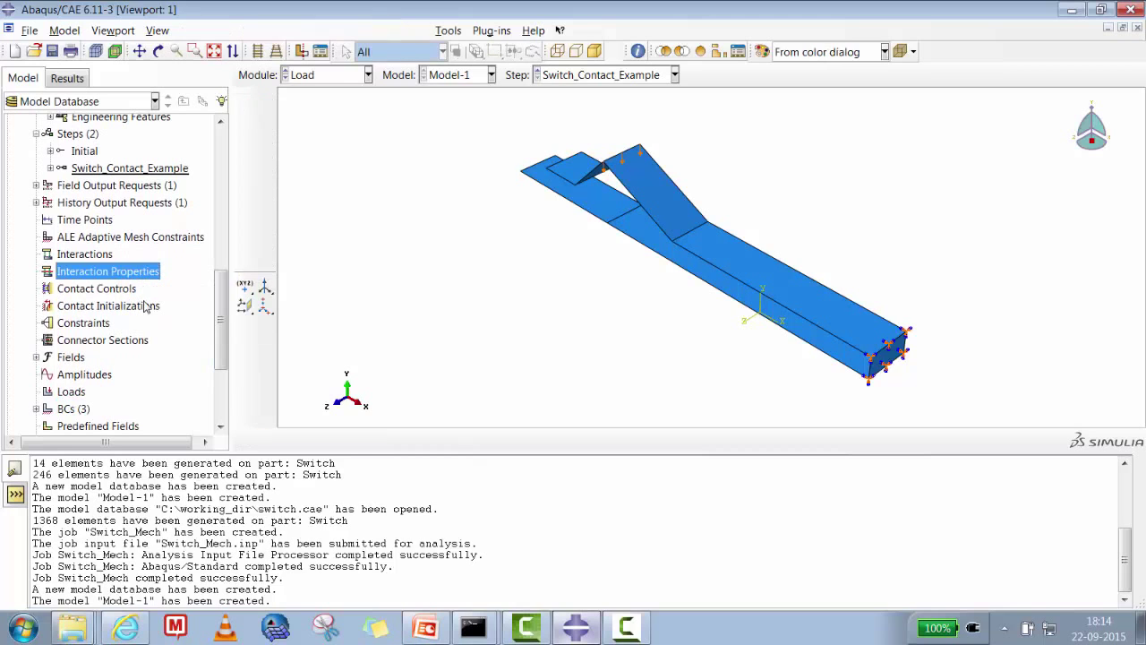
click(465, 392)
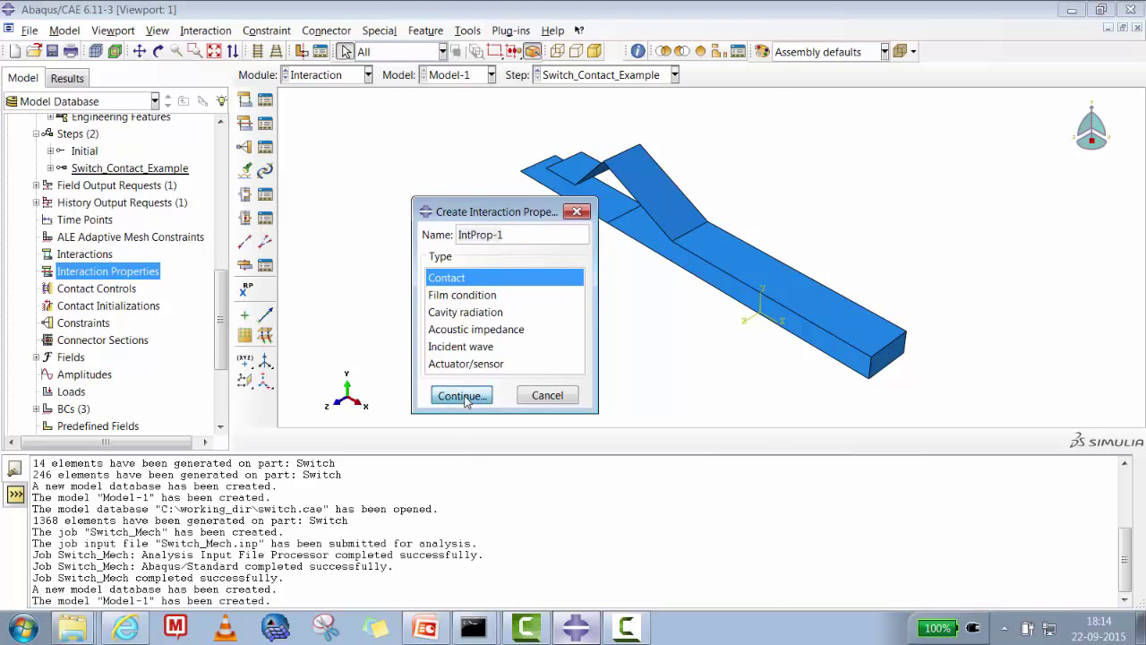
click(299, 190)
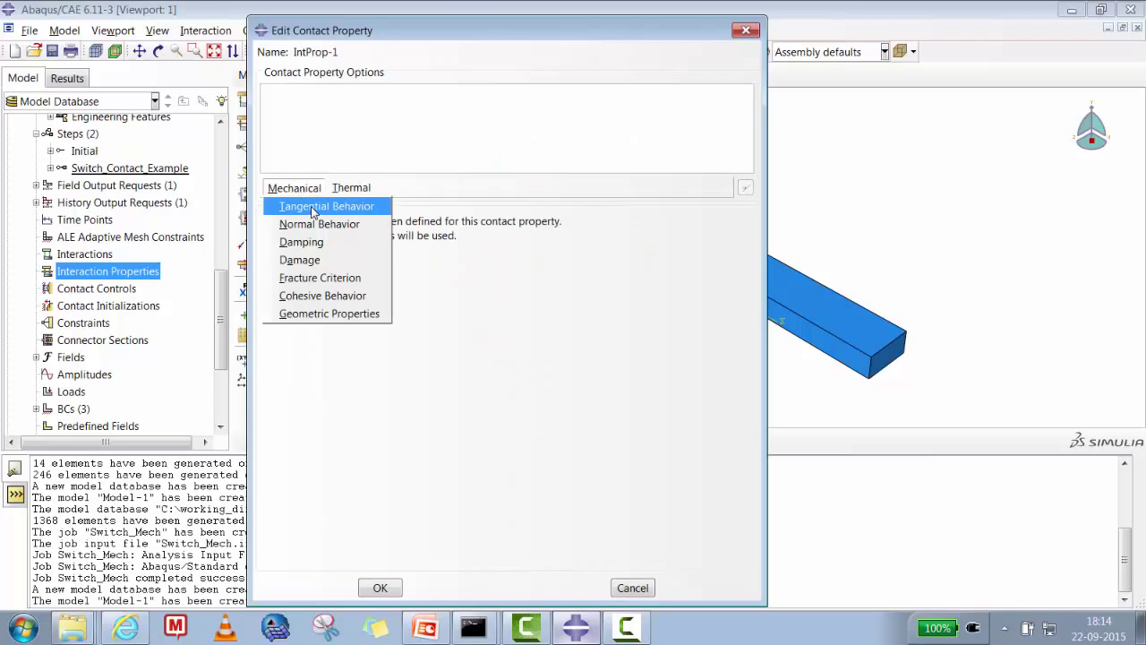
click(314, 206)
click(379, 243)
click(382, 276)
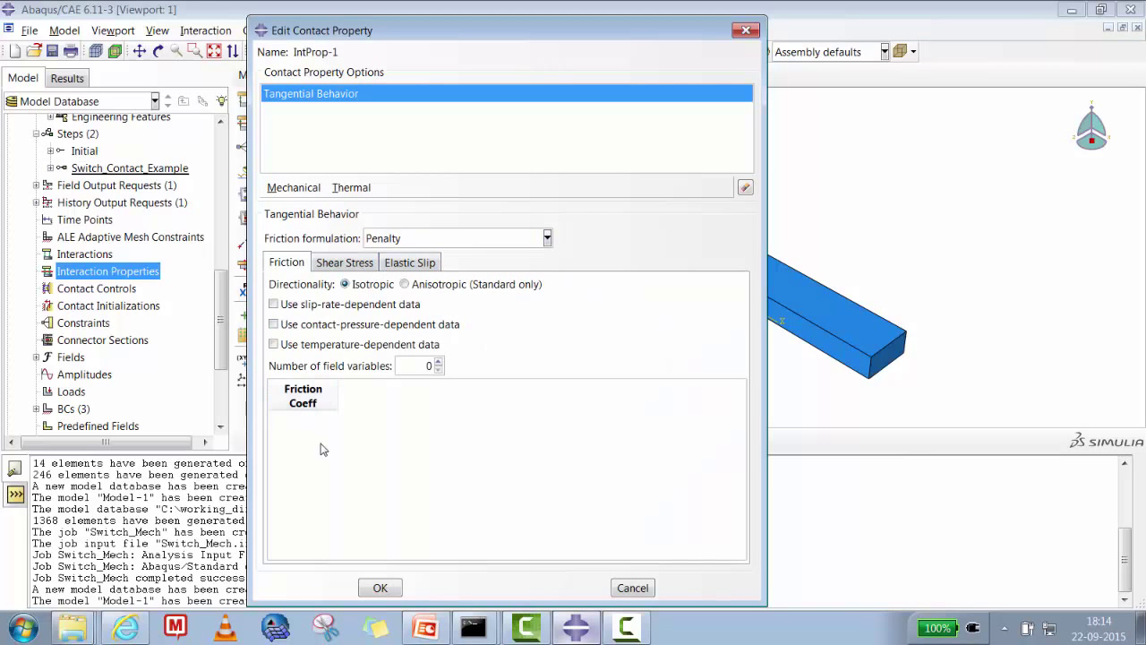
click(315, 420)
text(0.3)
click(387, 589)
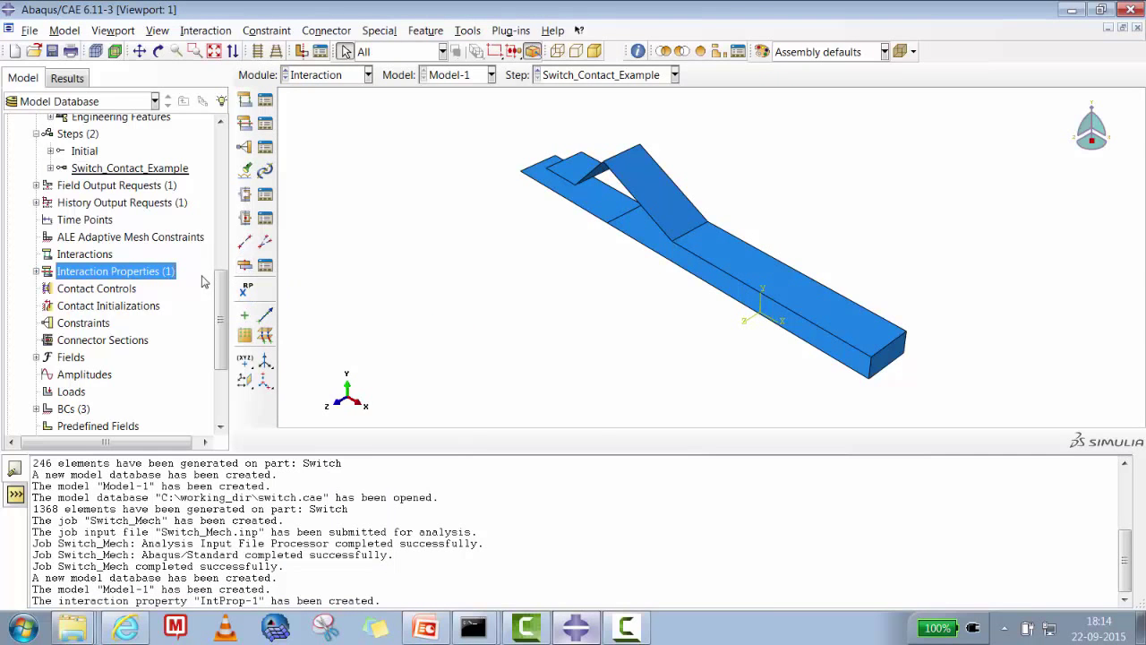
double_click(94, 256)
right_click(96, 260)
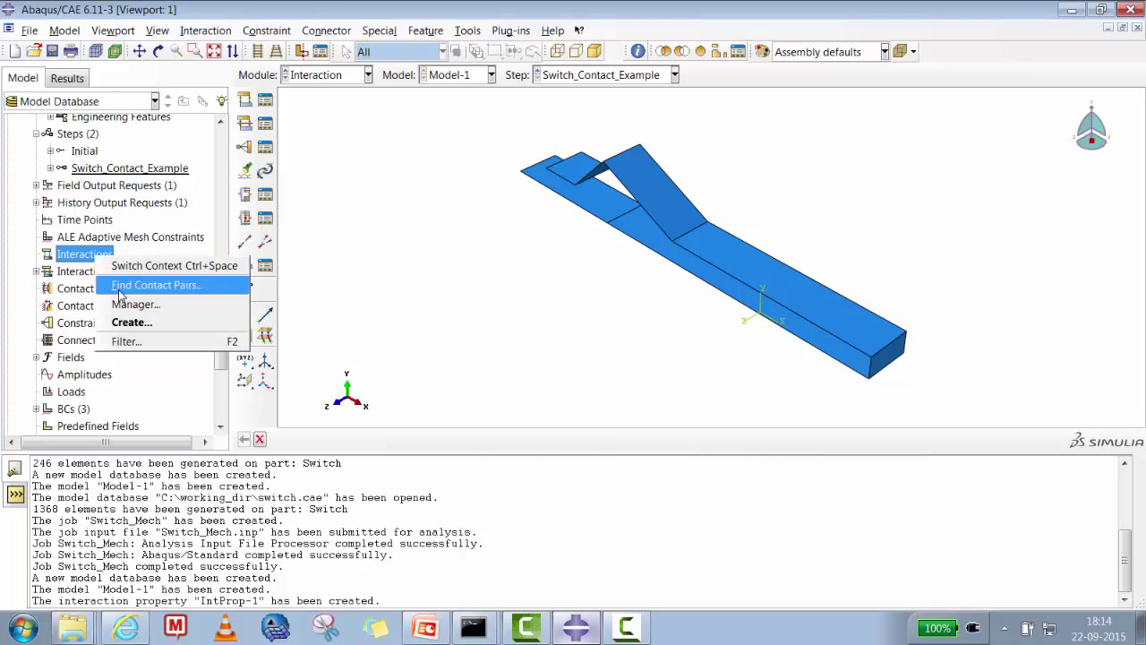
click(400, 274)
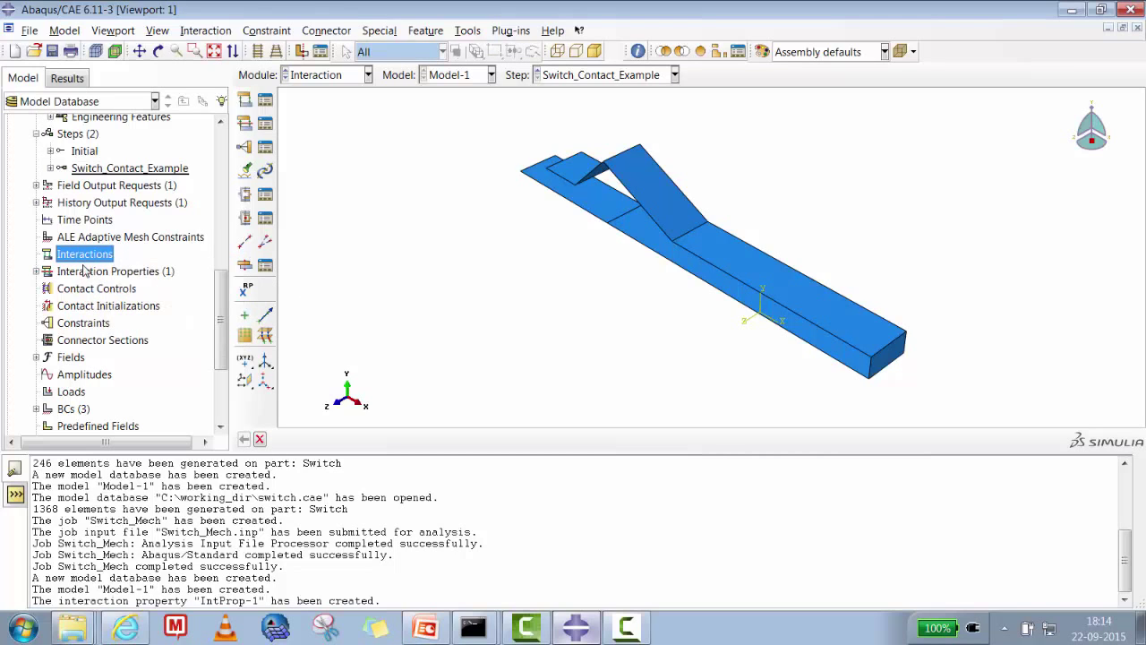
- Examine the shell element normals of the Switch part in the Property module, leaving the command without flipping any region
click(346, 78)
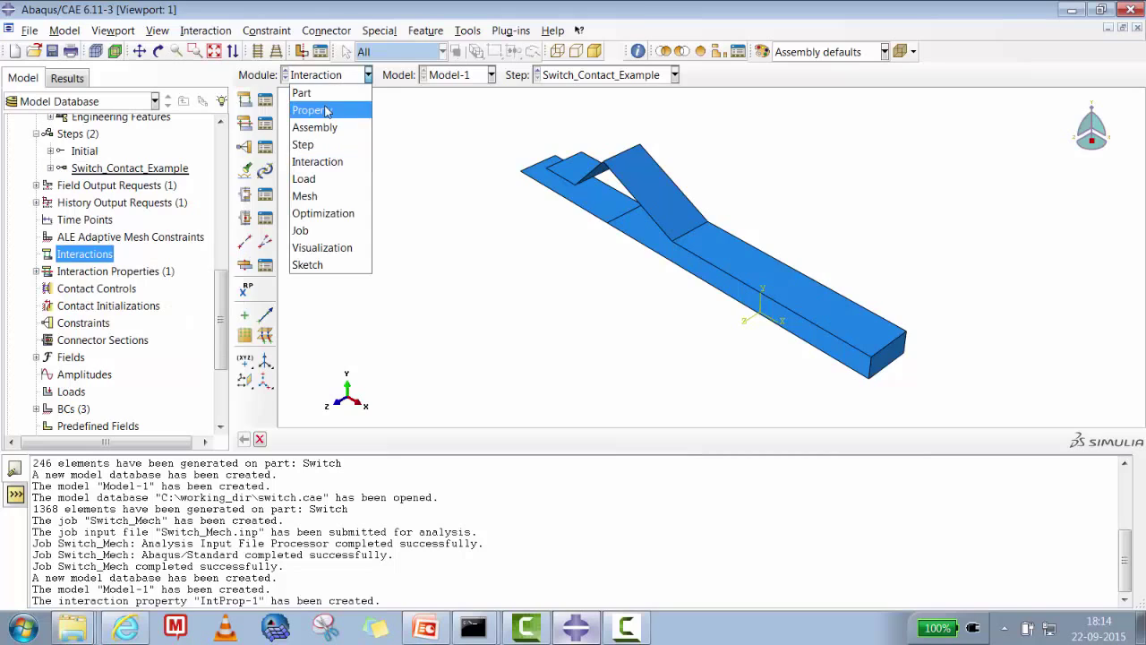
click(327, 111)
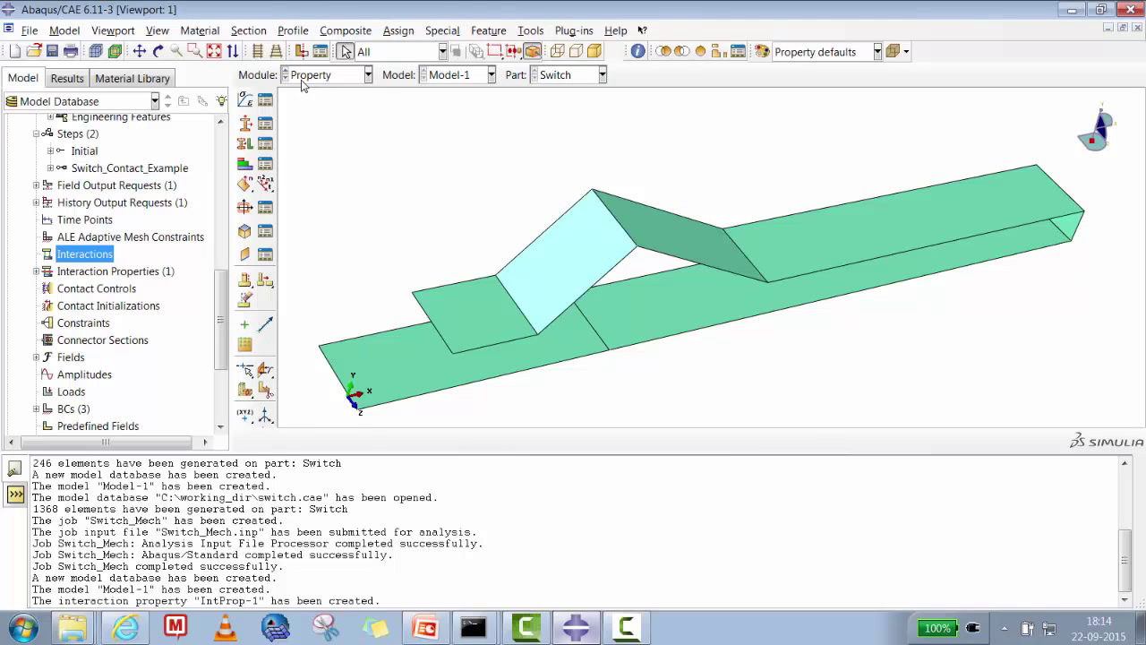
click(393, 34)
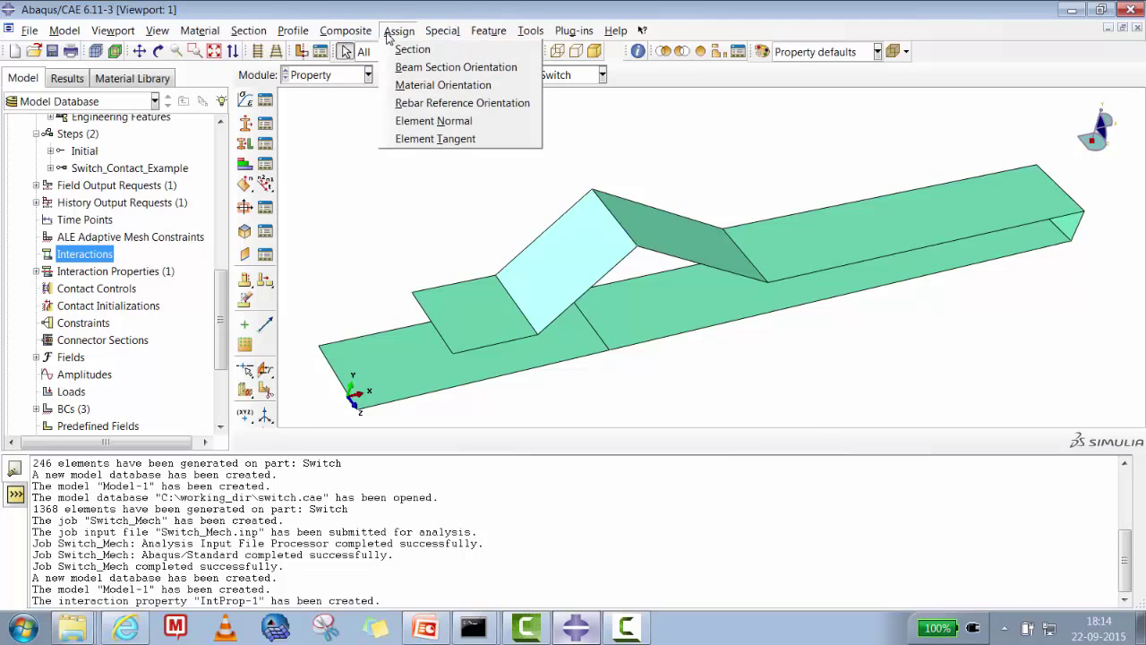
click(426, 121)
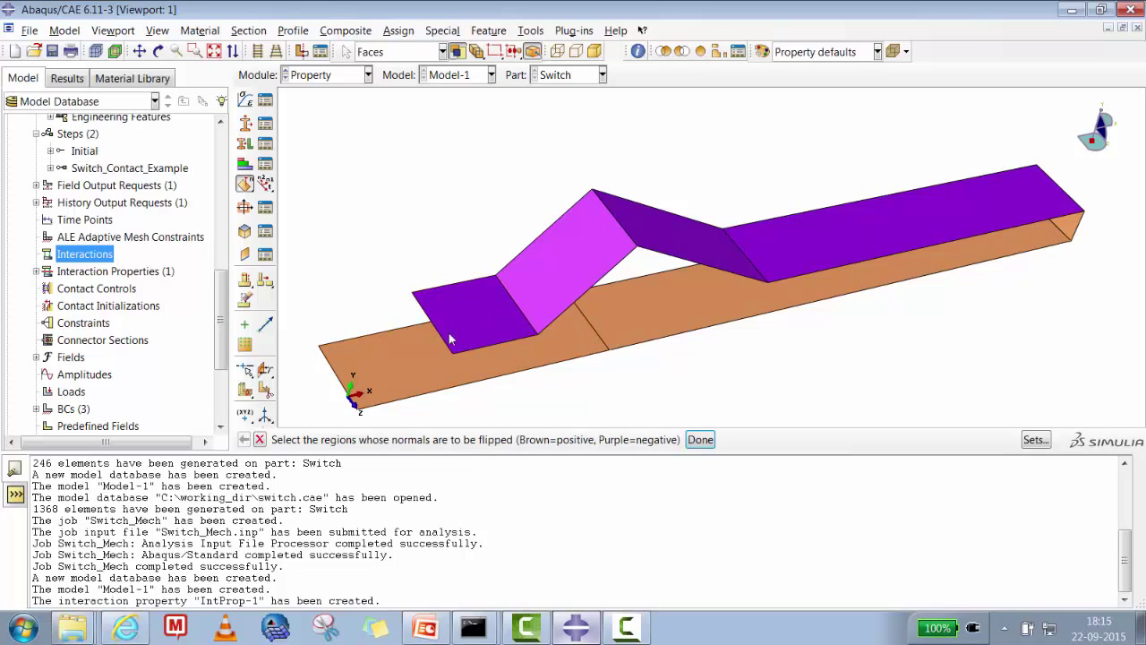
click(259, 440)
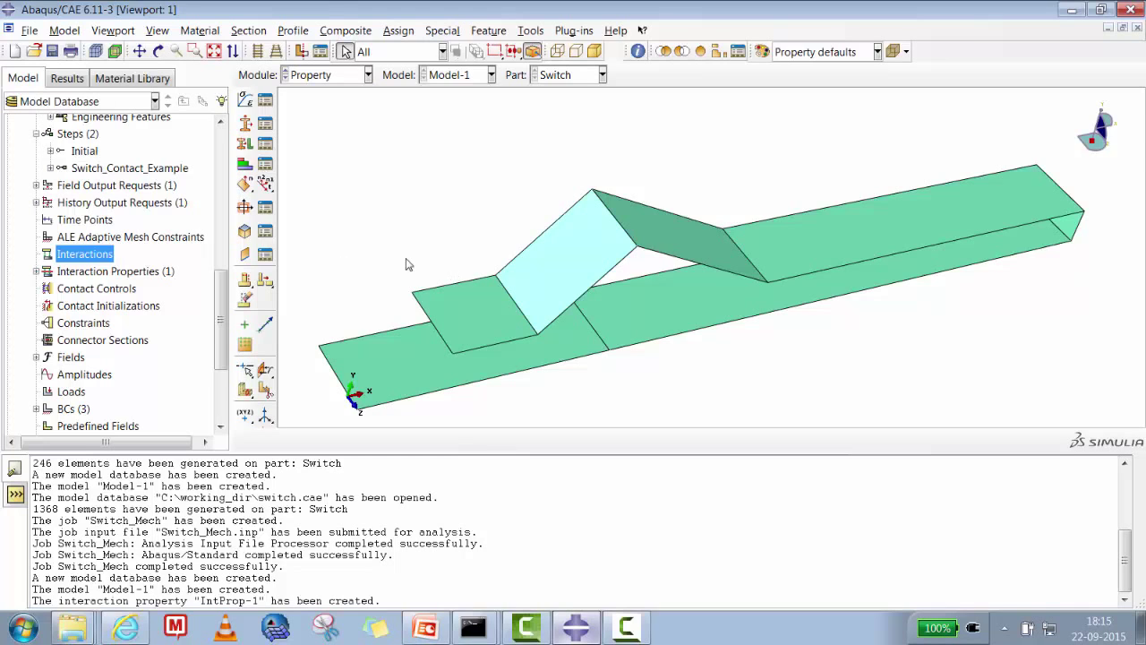
- Start a surface-to-surface contact (Standard) in Switch_Contact_Example, with the brown side of the upper arm's flat tip as master surface
right_click(93, 259)
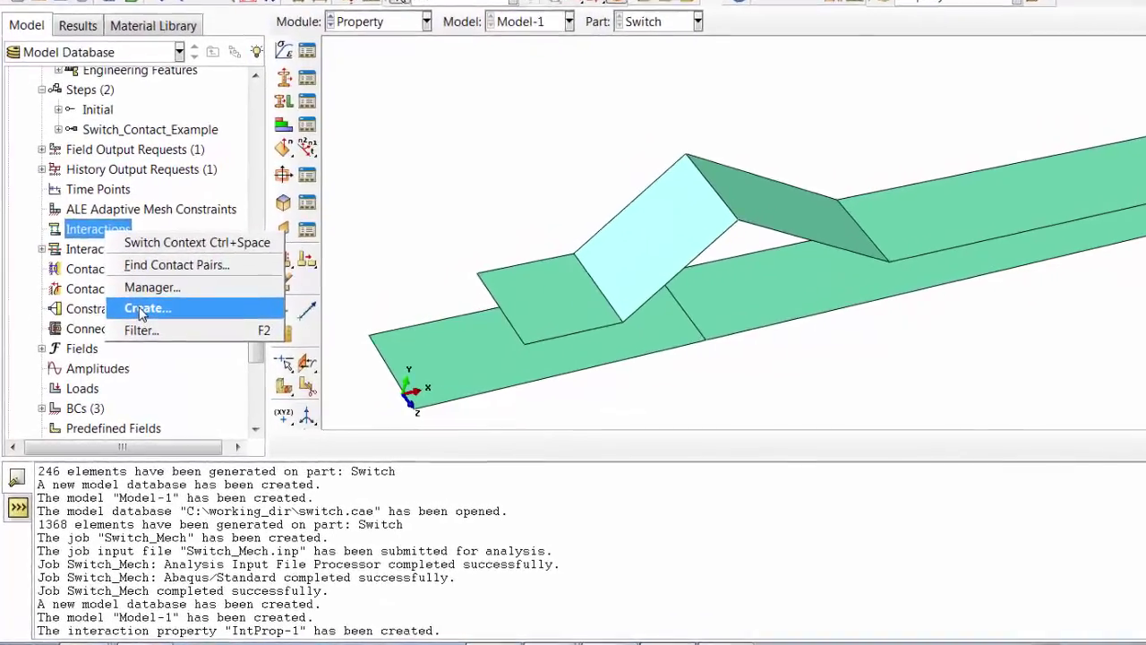
click(127, 321)
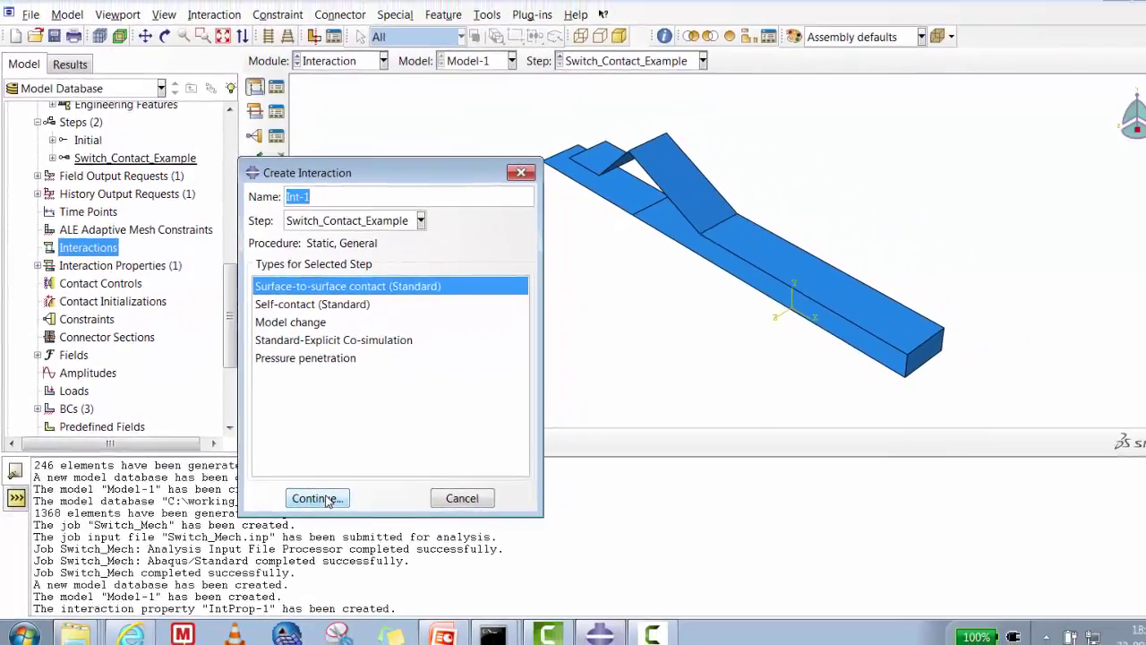
click(388, 513)
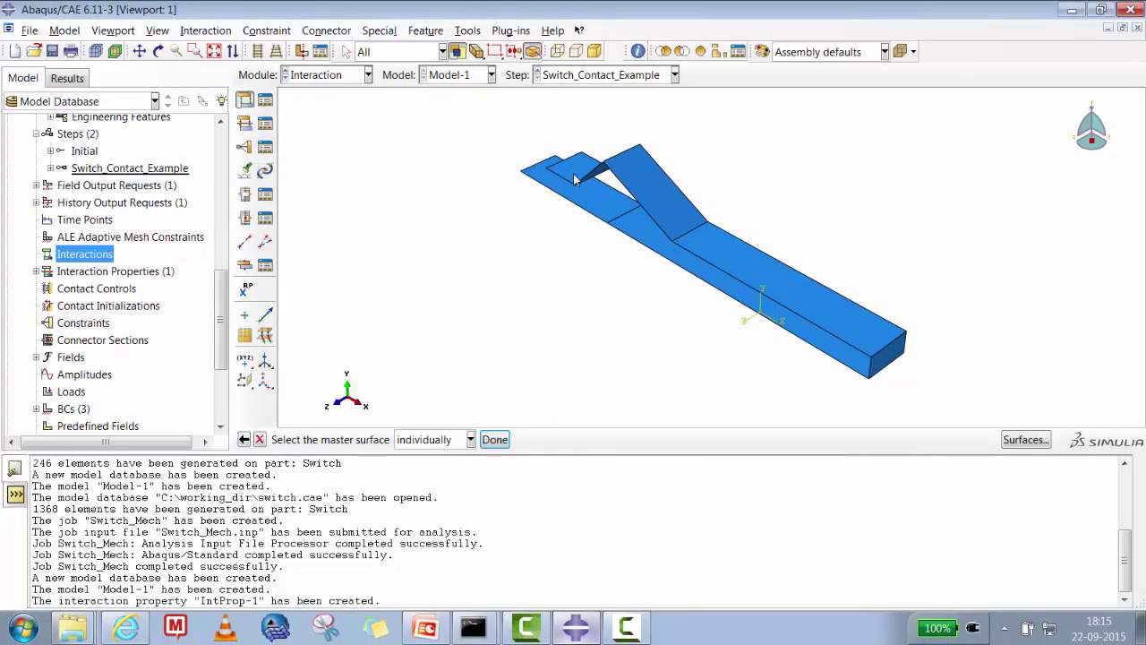
click(157, 51)
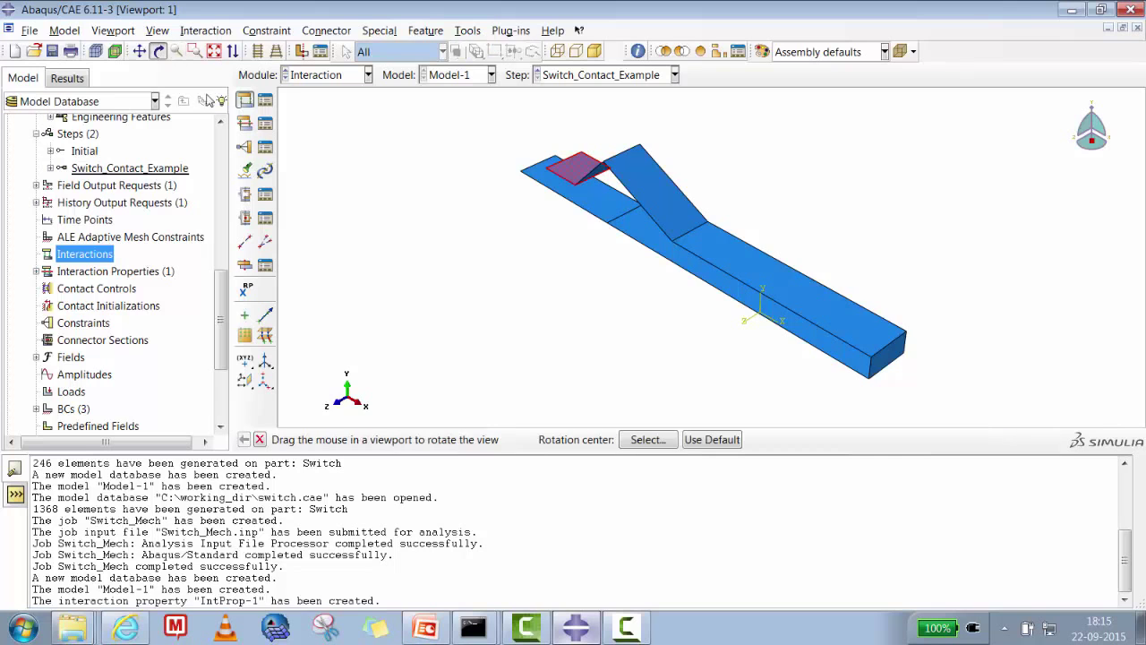
drag(488, 235, 446, 210)
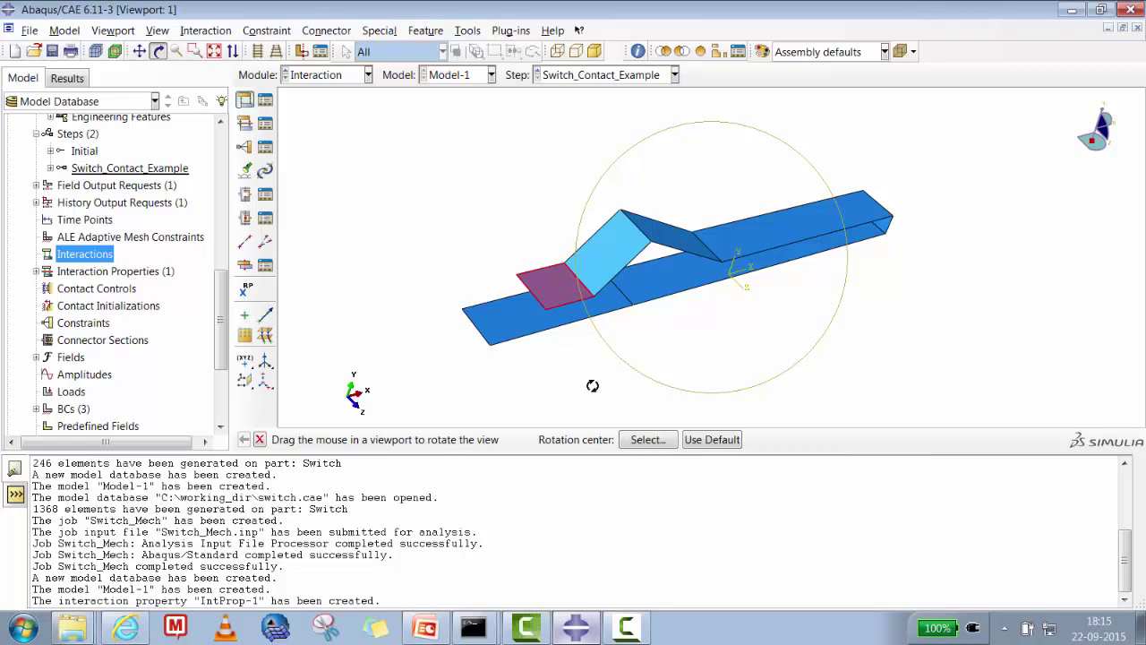
click(260, 440)
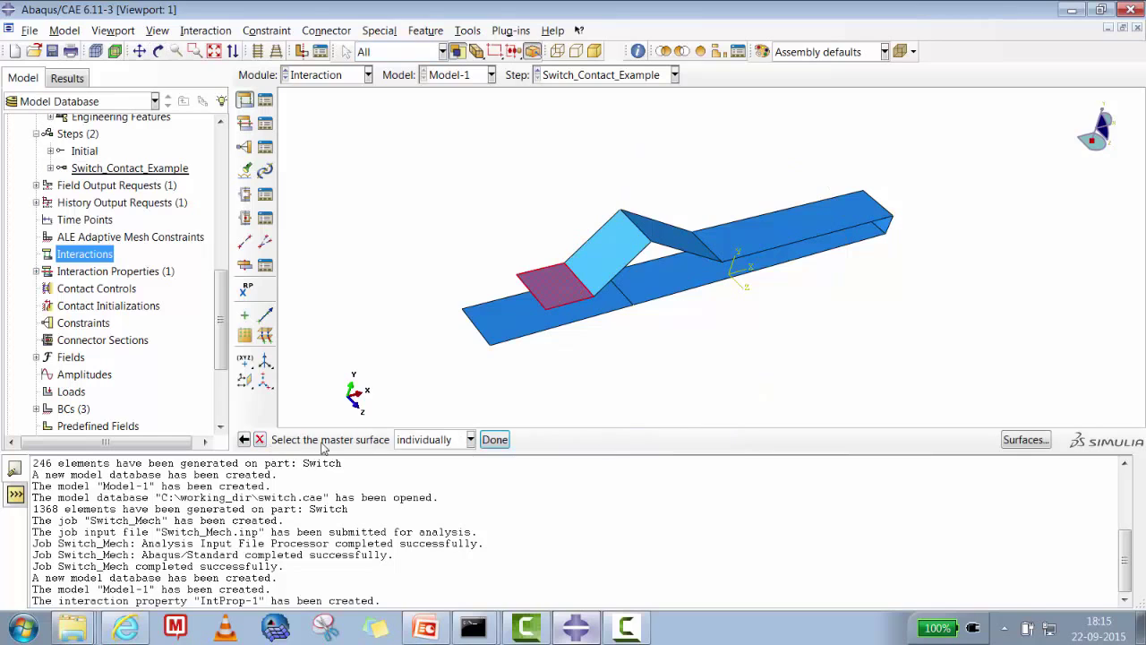
click(494, 440)
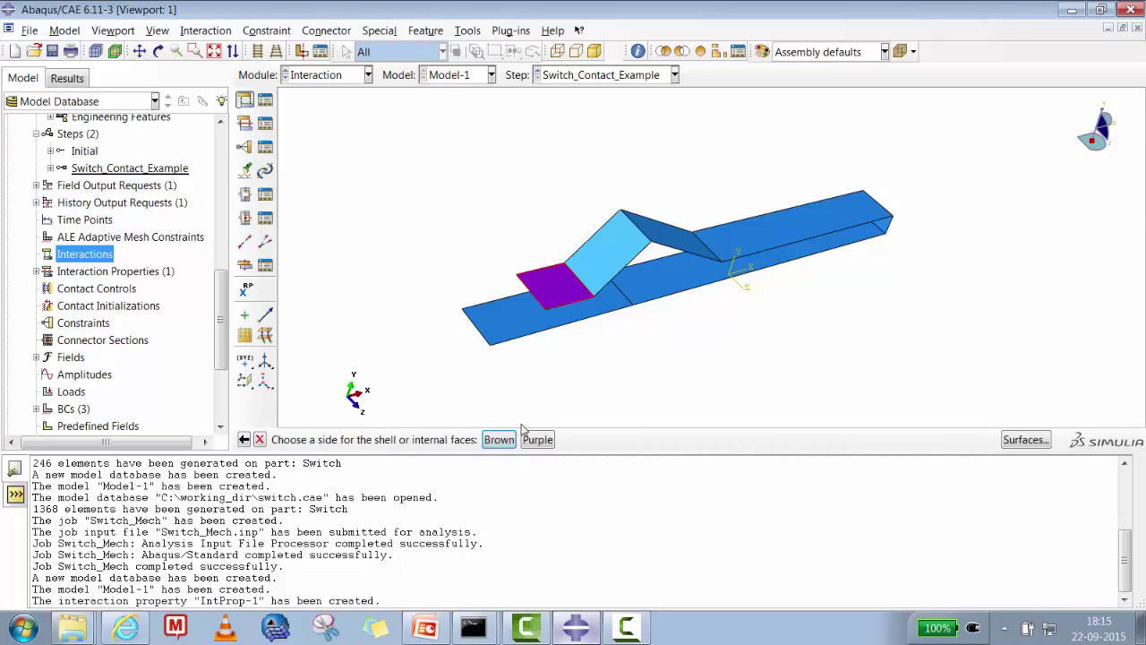
click(499, 440)
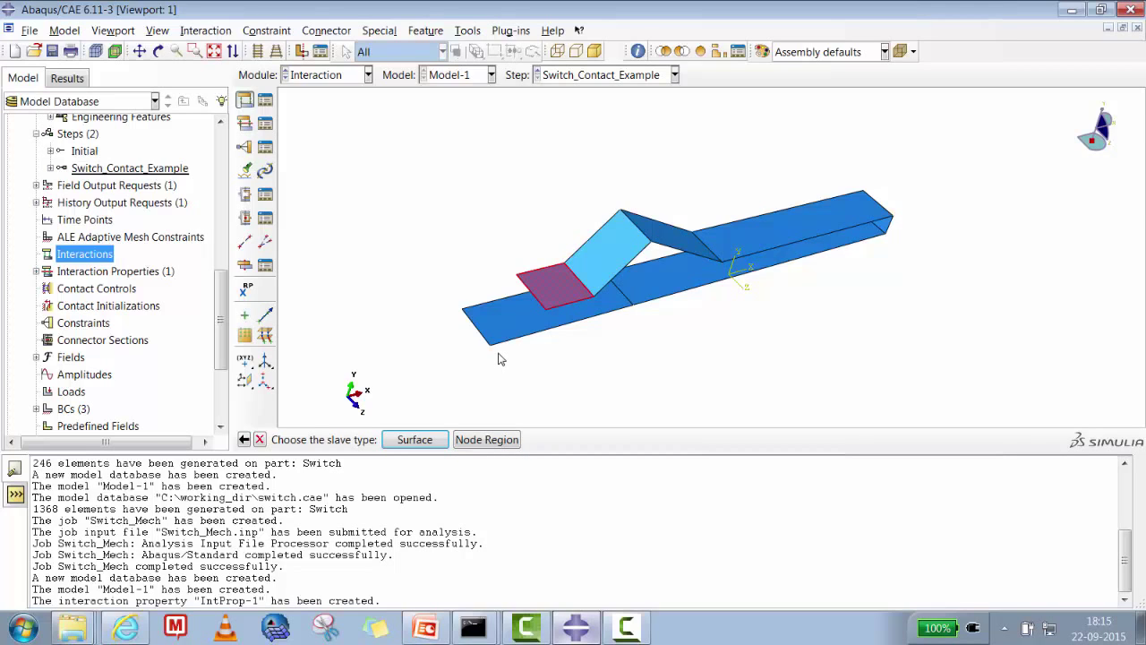
- Complete the surface-to-surface contact with the brown side of the lower strip's free-end face as slave surface, using IntProp-1
click(418, 442)
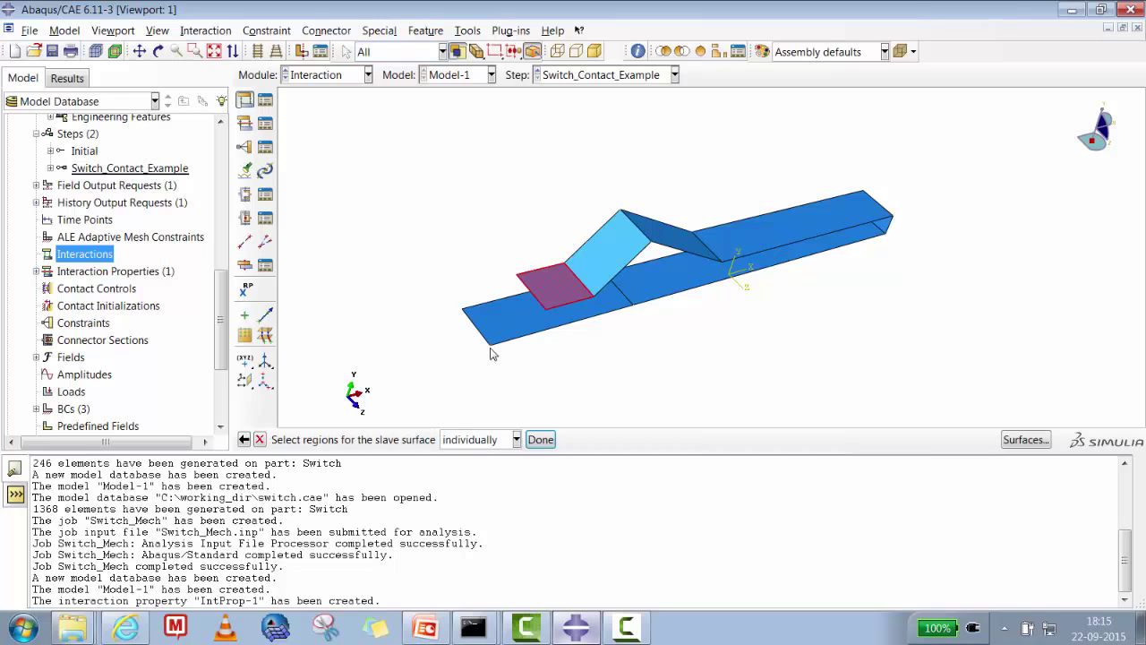
click(496, 339)
click(530, 439)
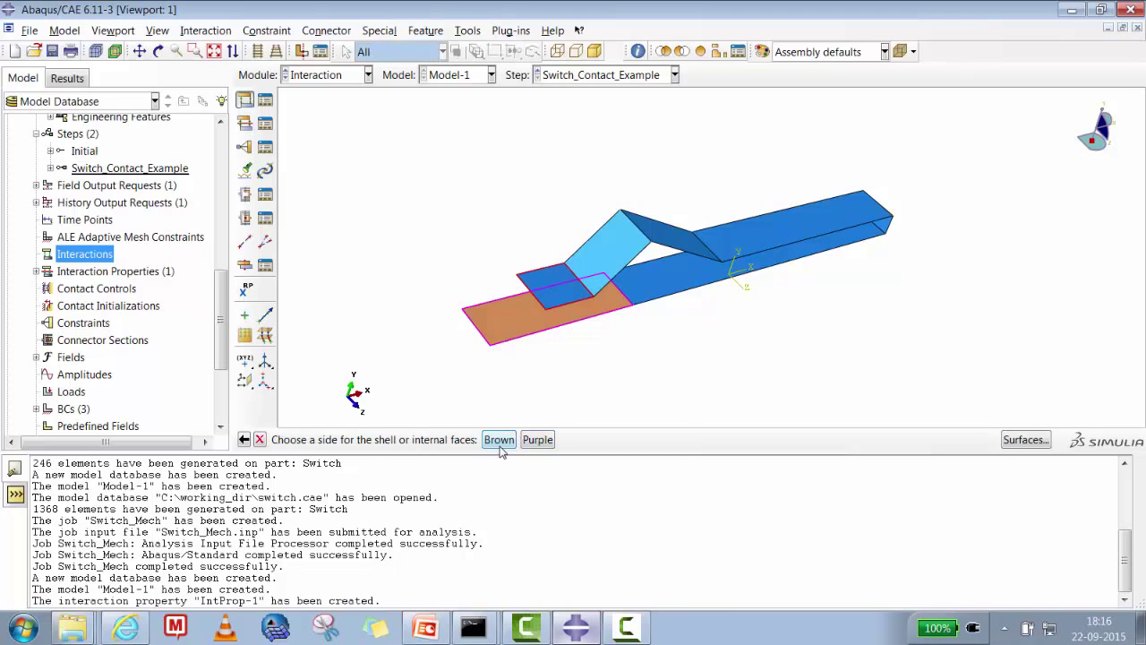
click(499, 440)
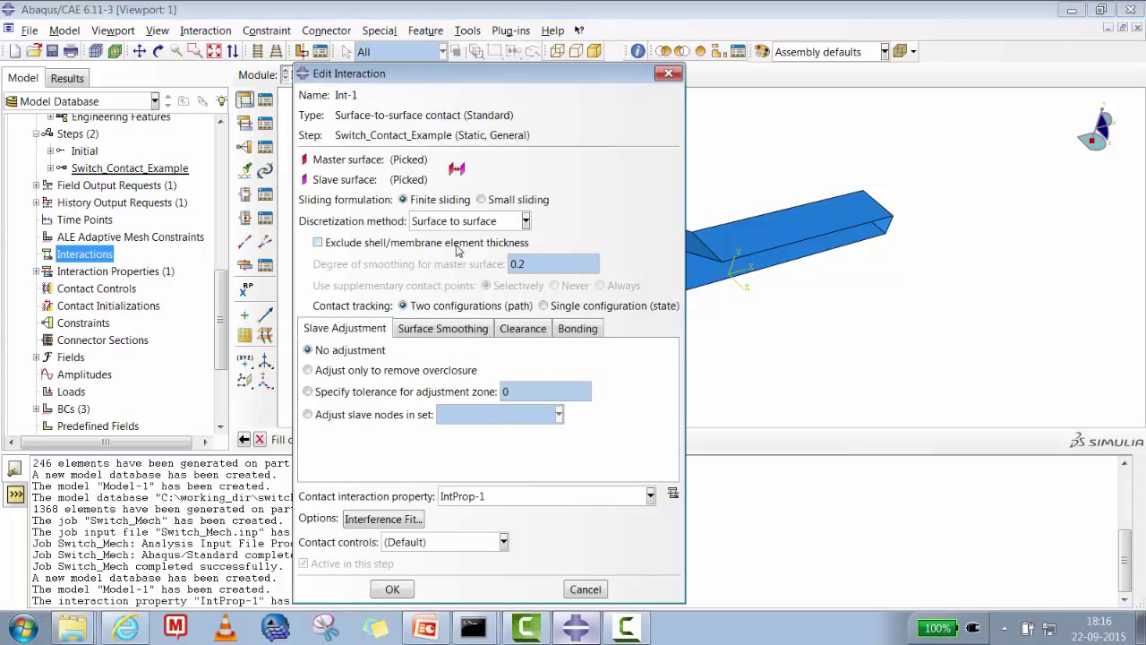
click(446, 224)
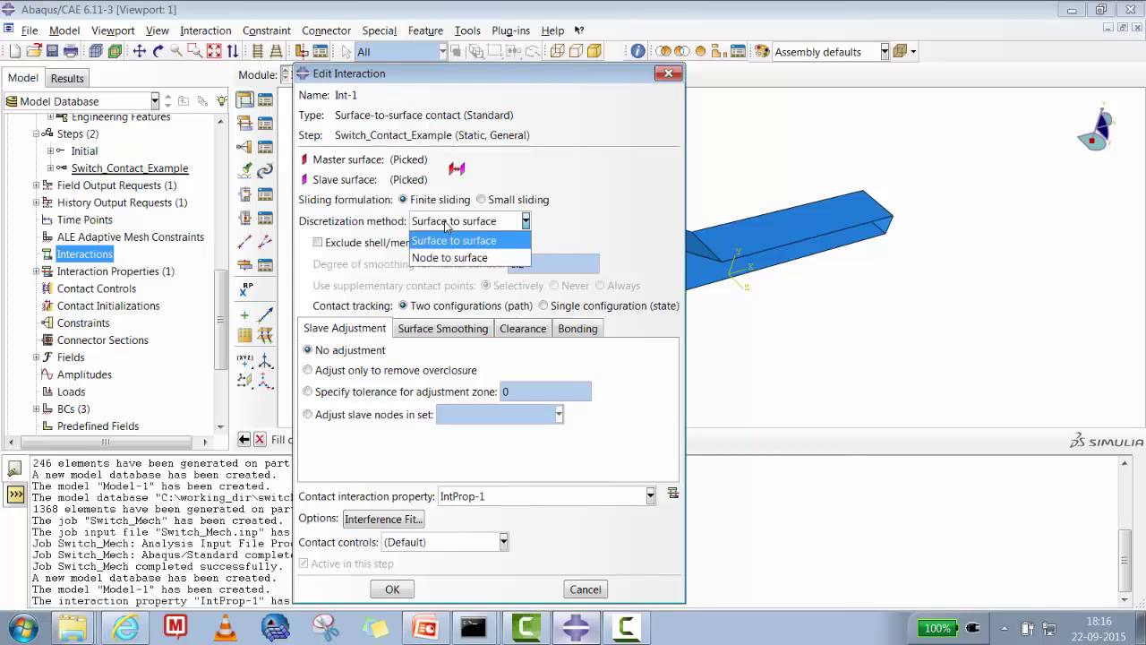
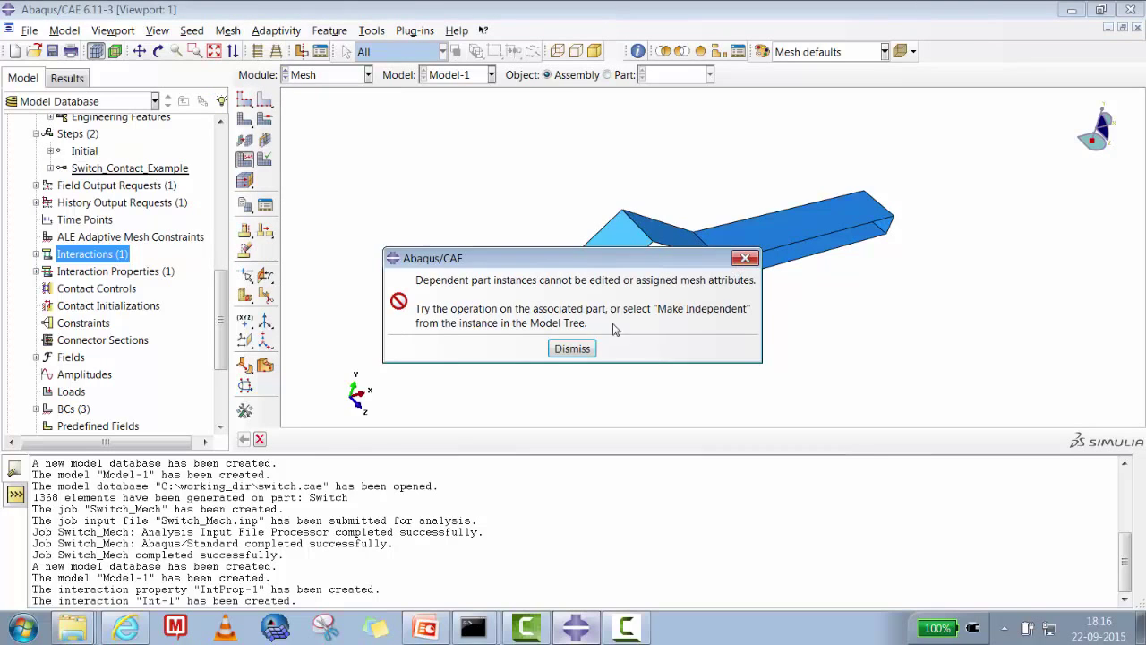
- Assign Standard linear Shell elements with reduced integration (S4R) to all regions of the Switch part in the Mesh module
click(566, 349)
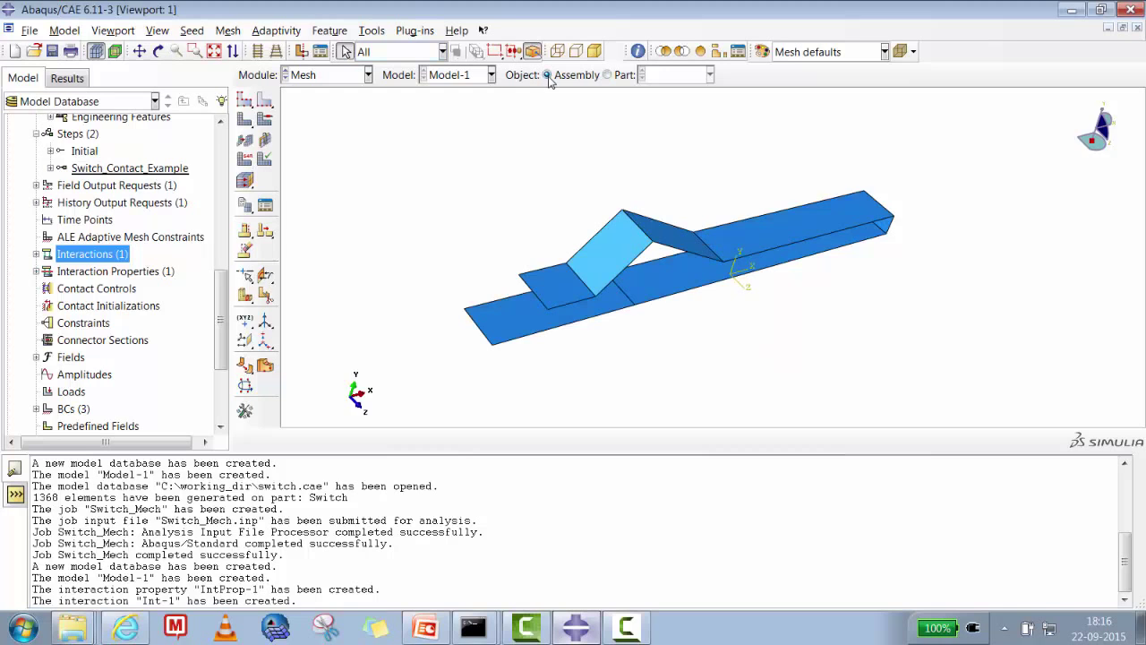
click(608, 77)
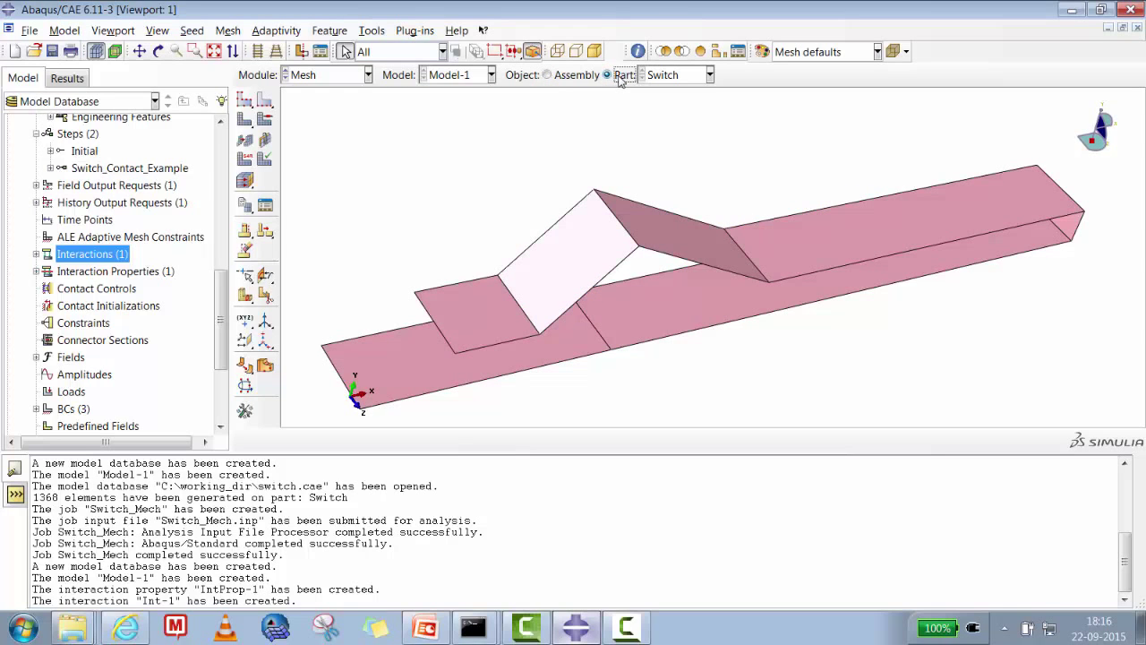
click(227, 30)
click(265, 95)
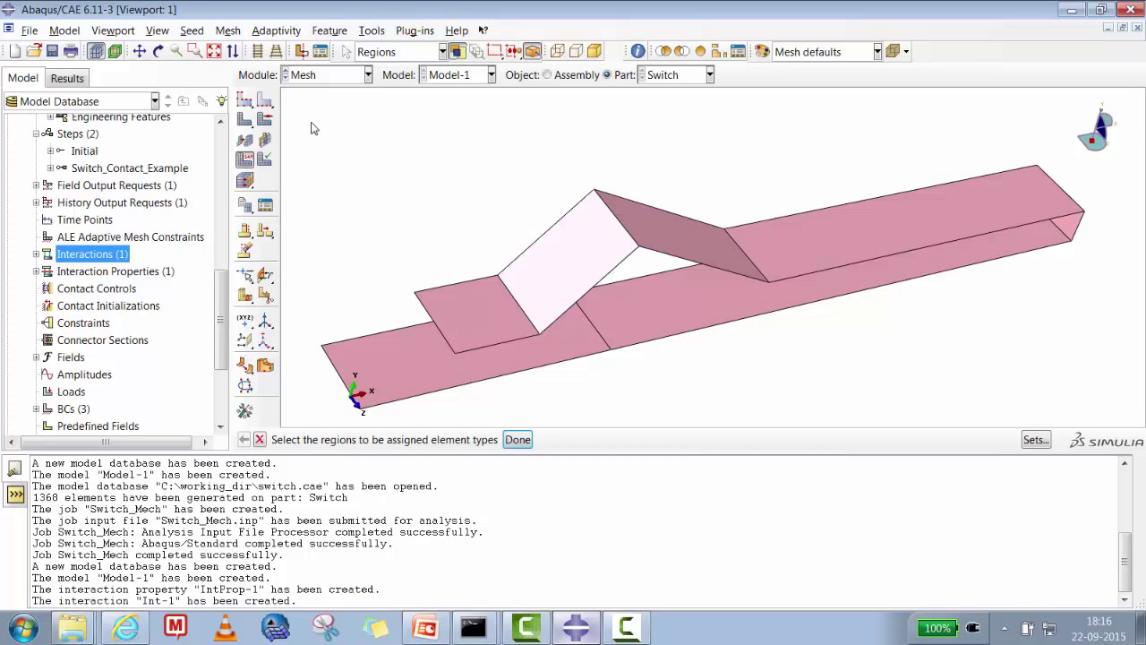
drag(309, 119, 1101, 408)
click(517, 439)
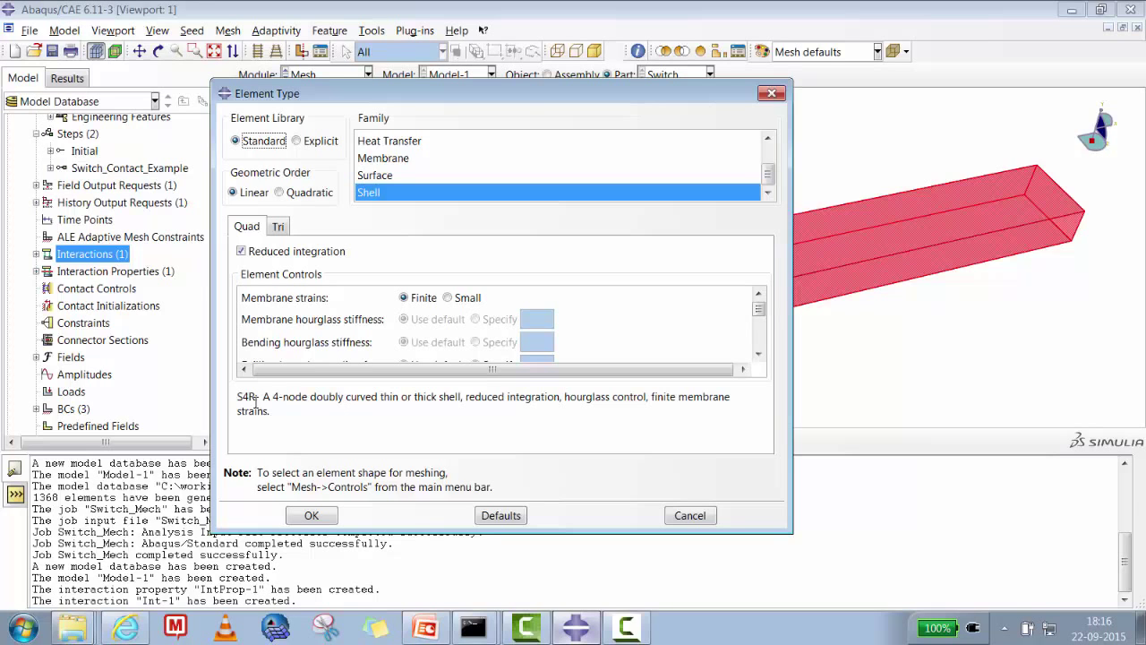
click(305, 517)
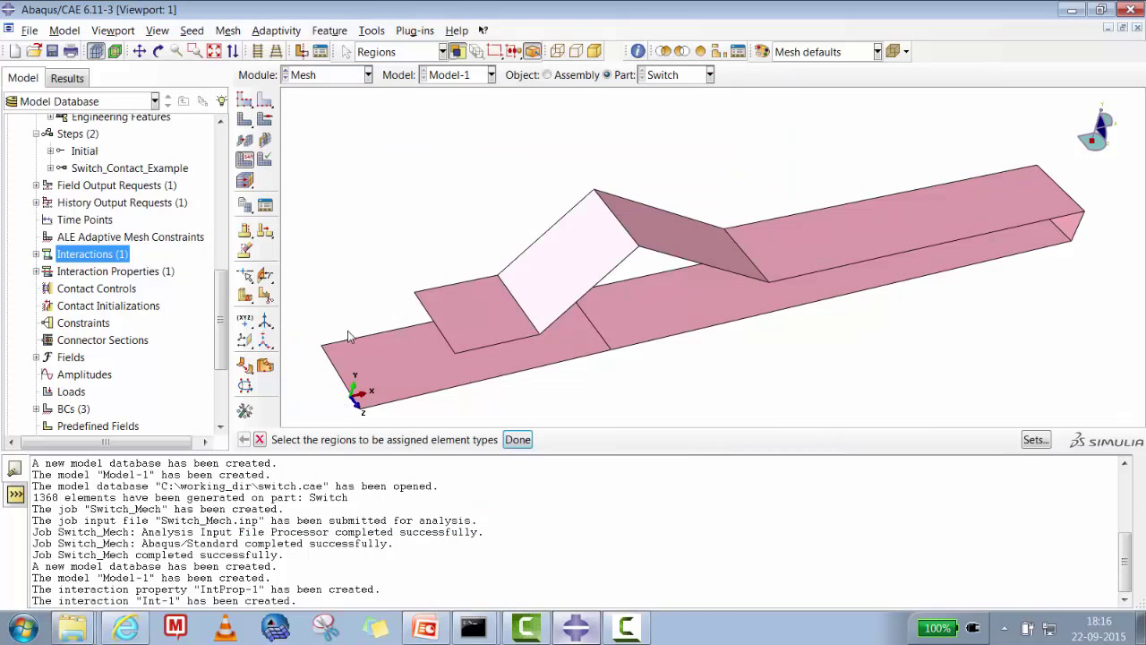
- Set the mesh controls of all Switch faces to Quad element shape with the Structured technique and minimized mesh transition
click(236, 33)
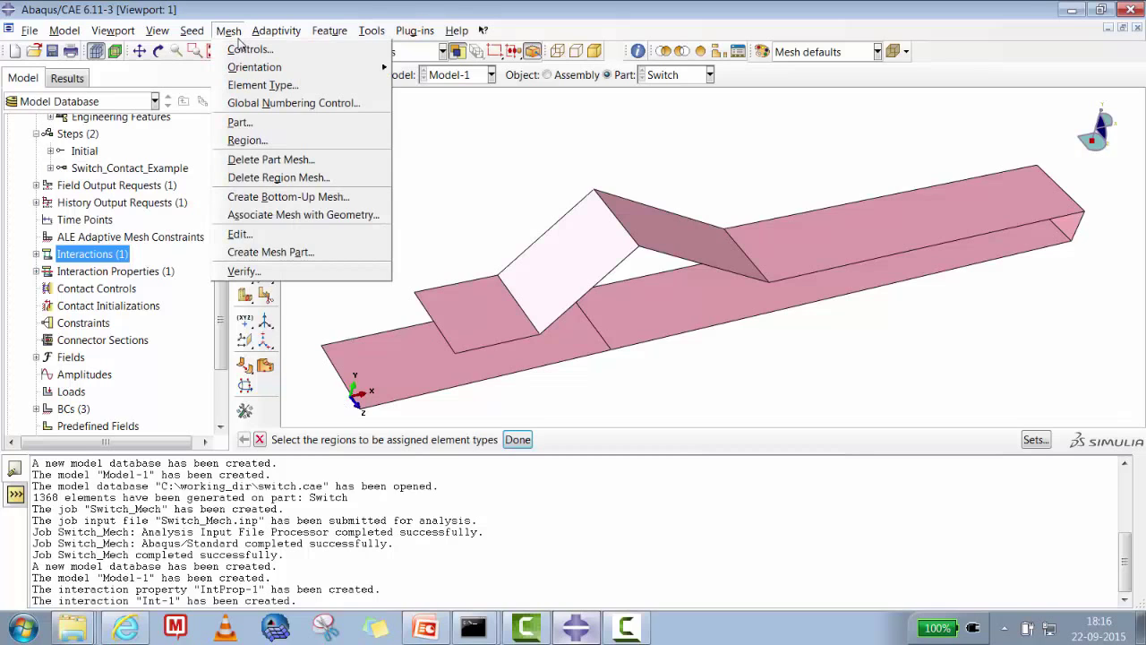
click(244, 48)
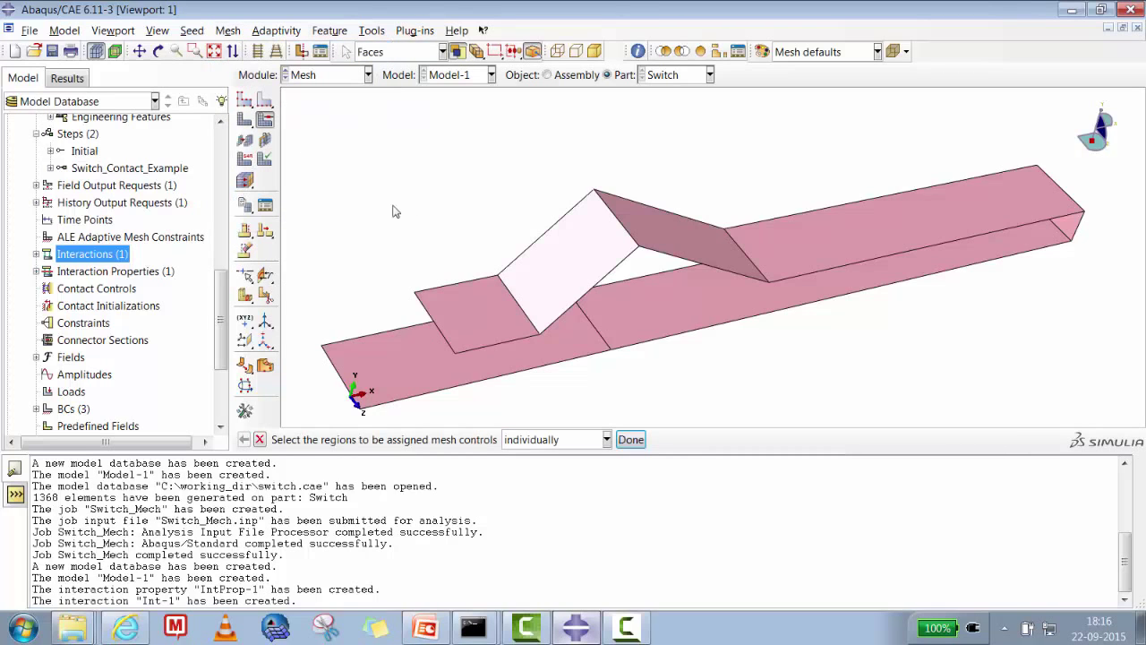
drag(301, 126, 1091, 409)
click(630, 439)
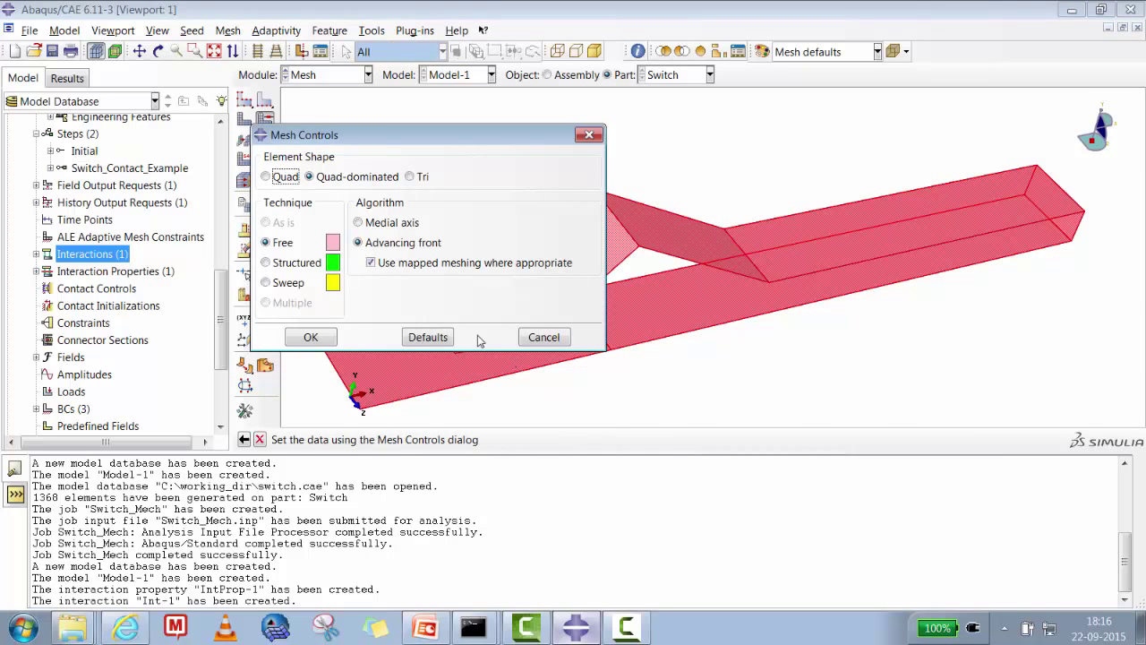
click(301, 265)
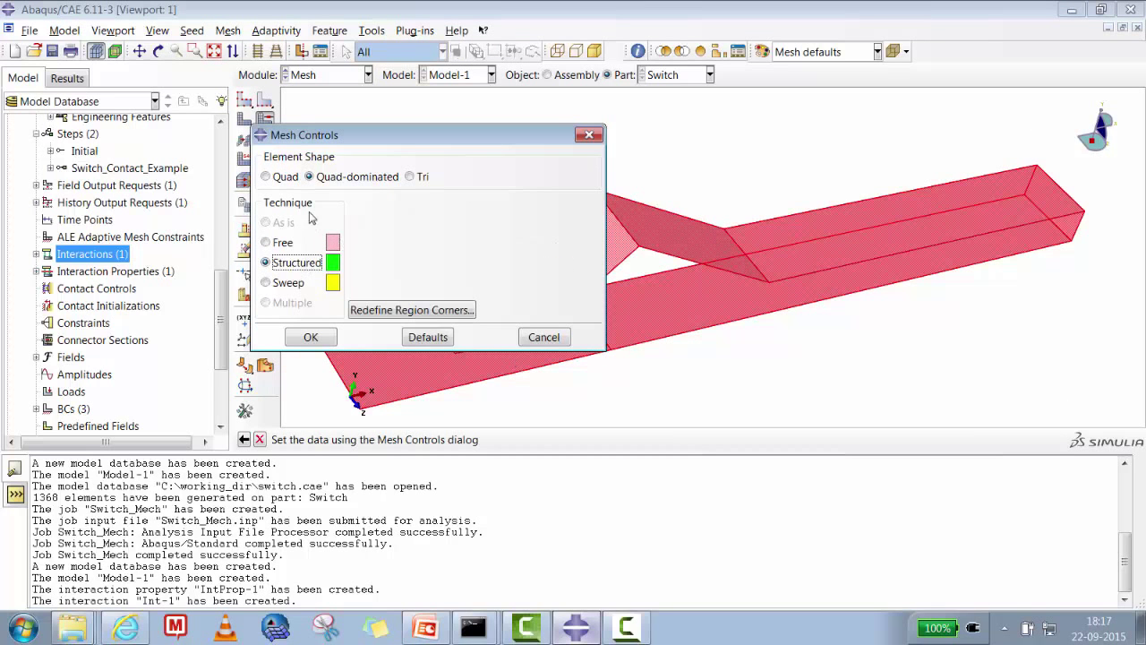
click(279, 179)
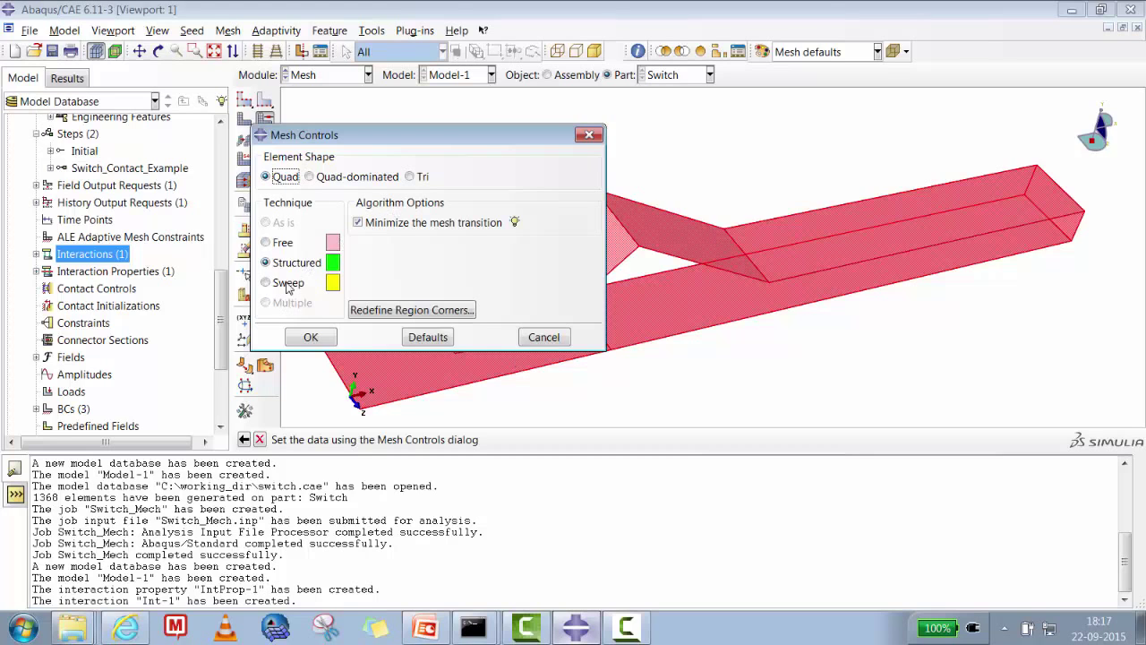
click(318, 338)
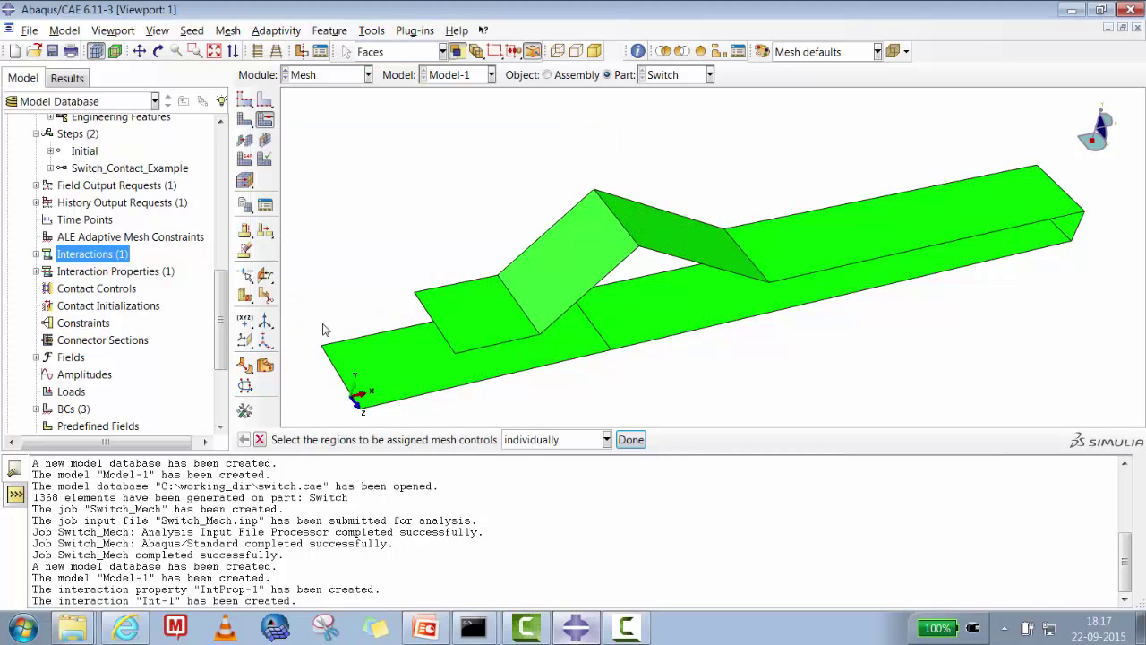
- Seed the two long edges of the lower strip's free-end face by number with 24 elements and no bias
click(195, 32)
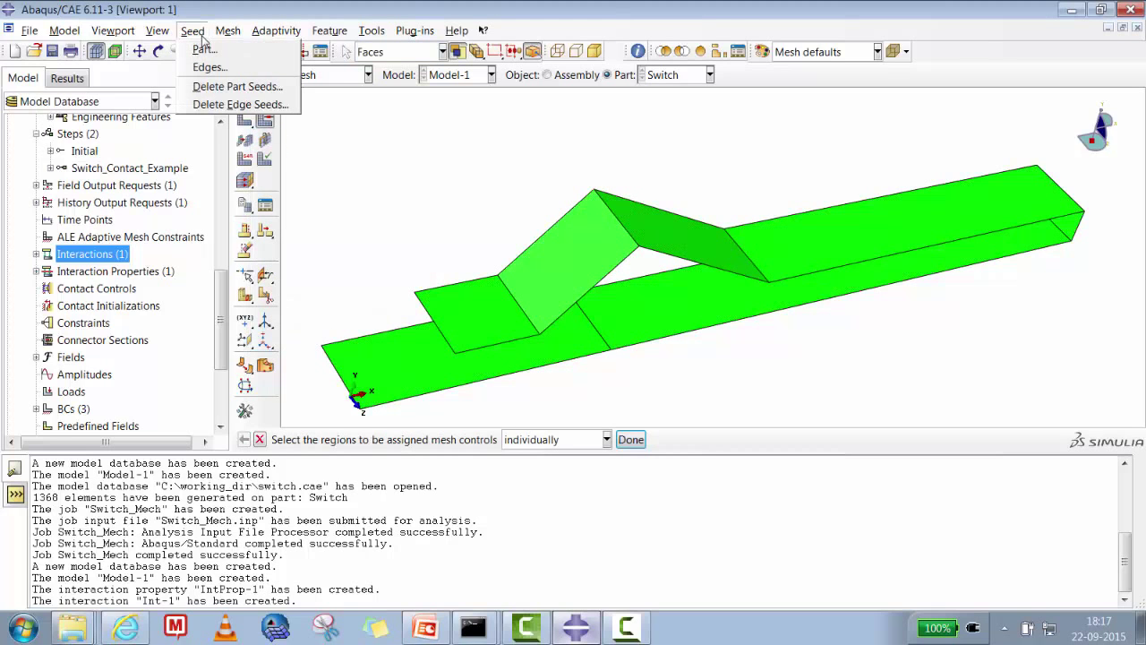
click(209, 67)
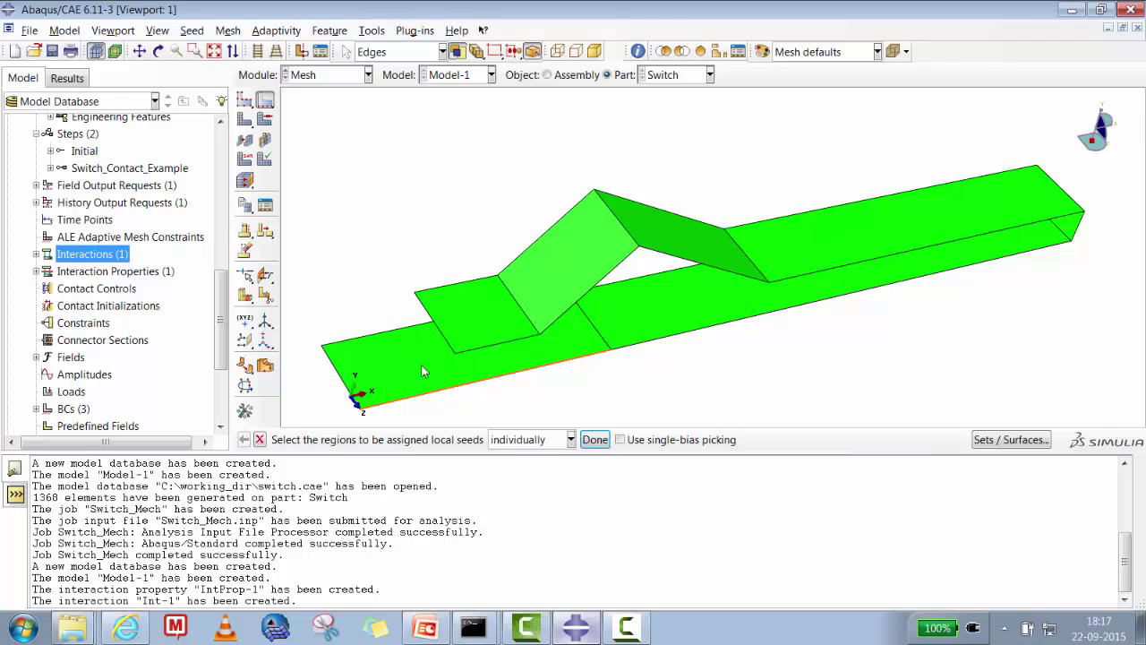
click(389, 340)
shift+click(389, 334)
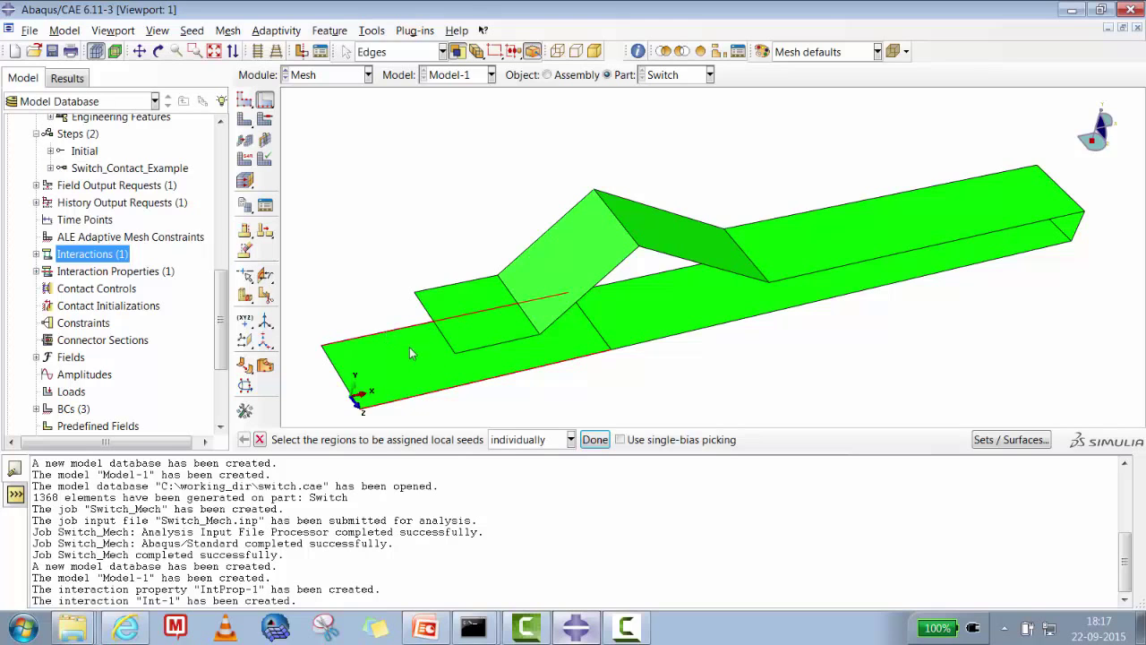
click(595, 439)
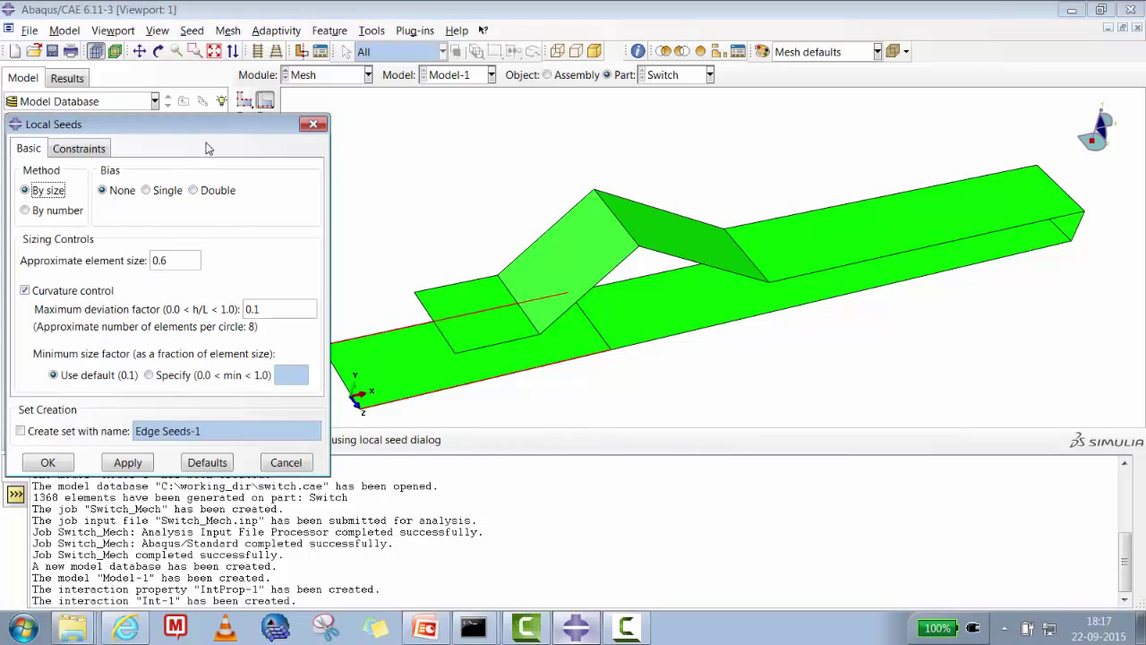
click(80, 211)
drag(193, 133, 805, 191)
double_click(767, 321)
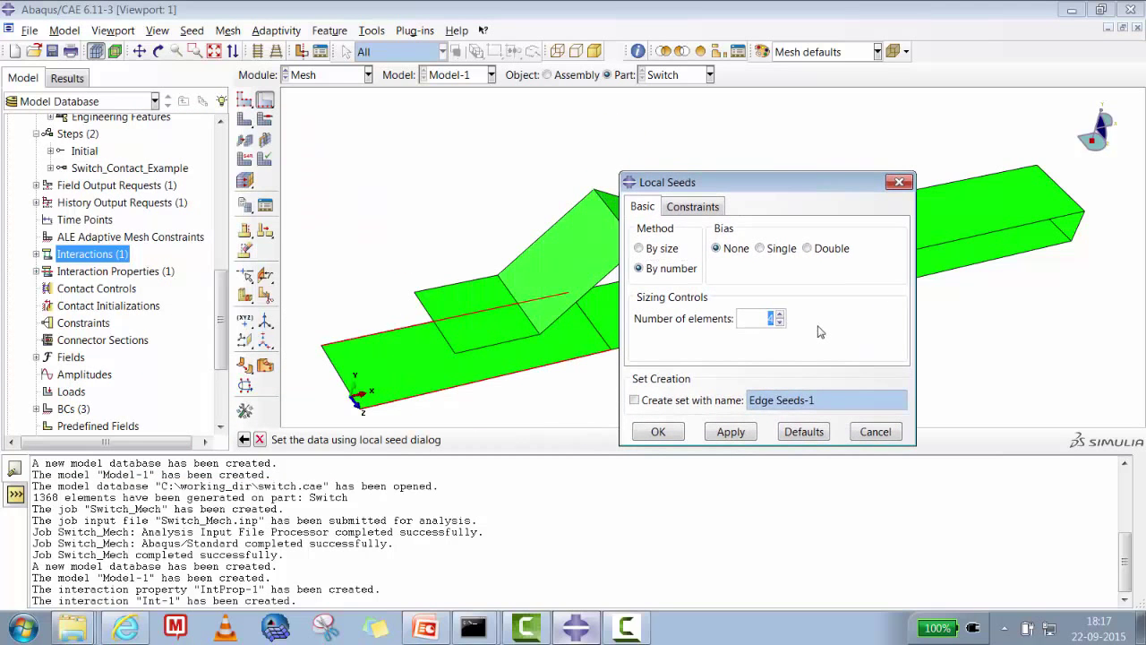
text(24)
click(724, 434)
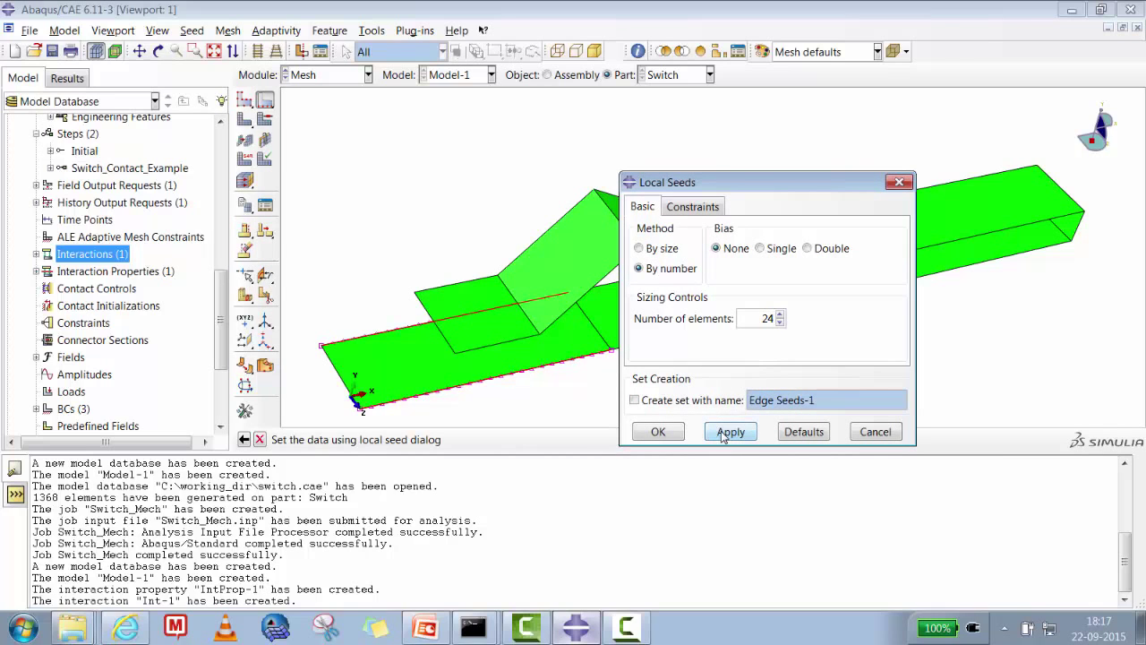
click(658, 432)
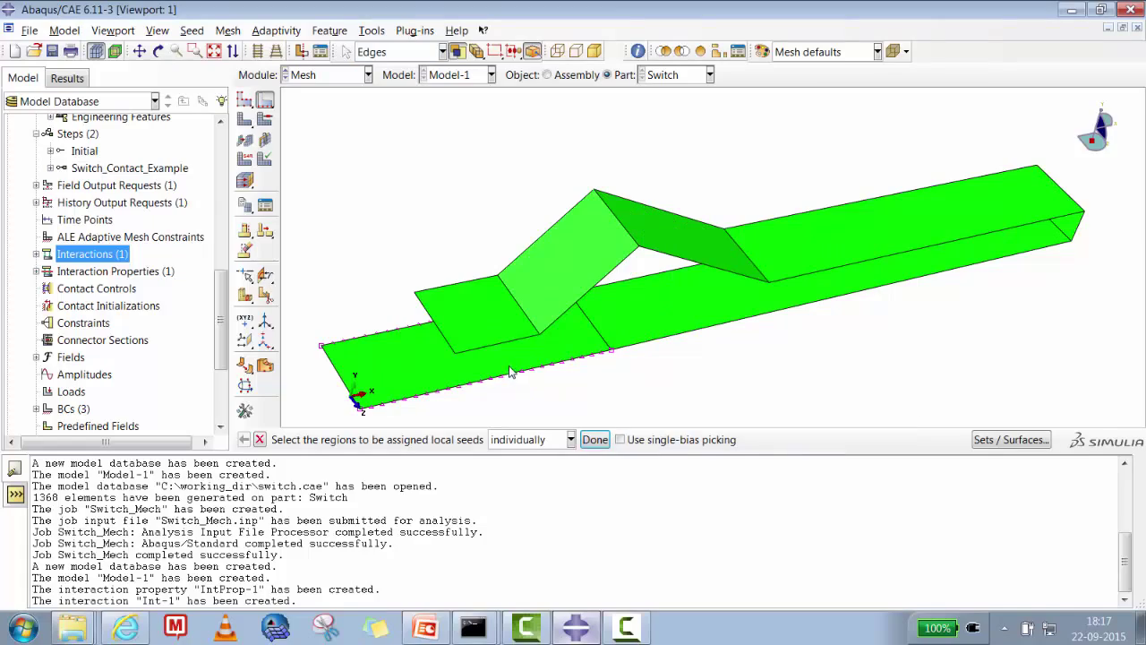
- Seed the two side edges of the upper arm's flat tip by number with 12 elements each
shift+click(452, 284)
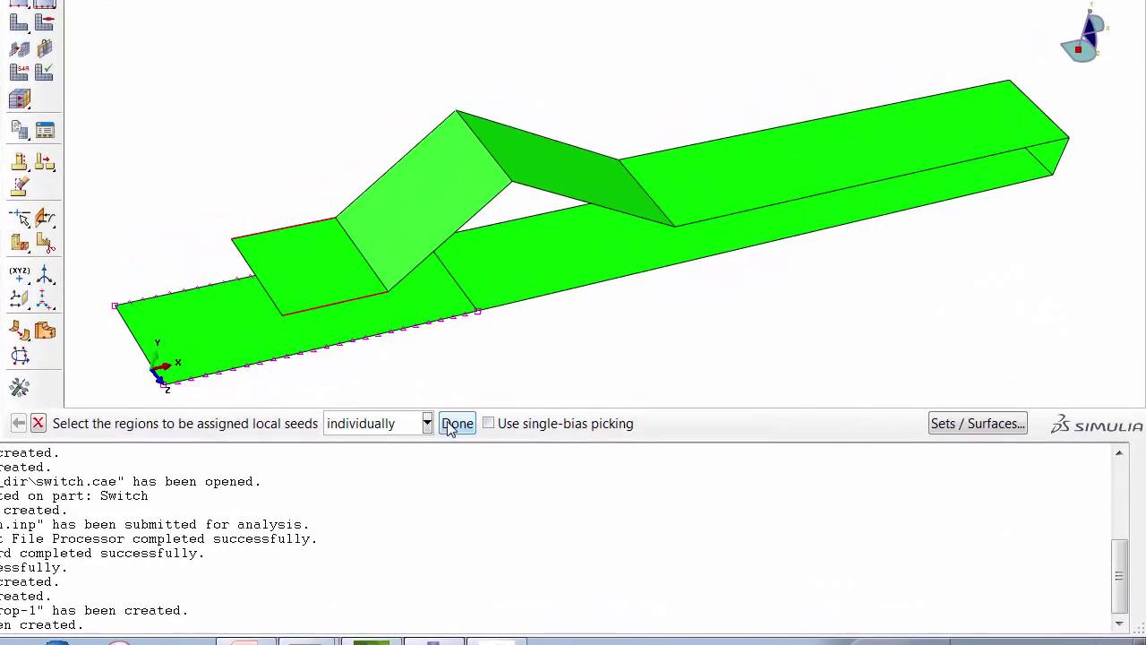
click(457, 423)
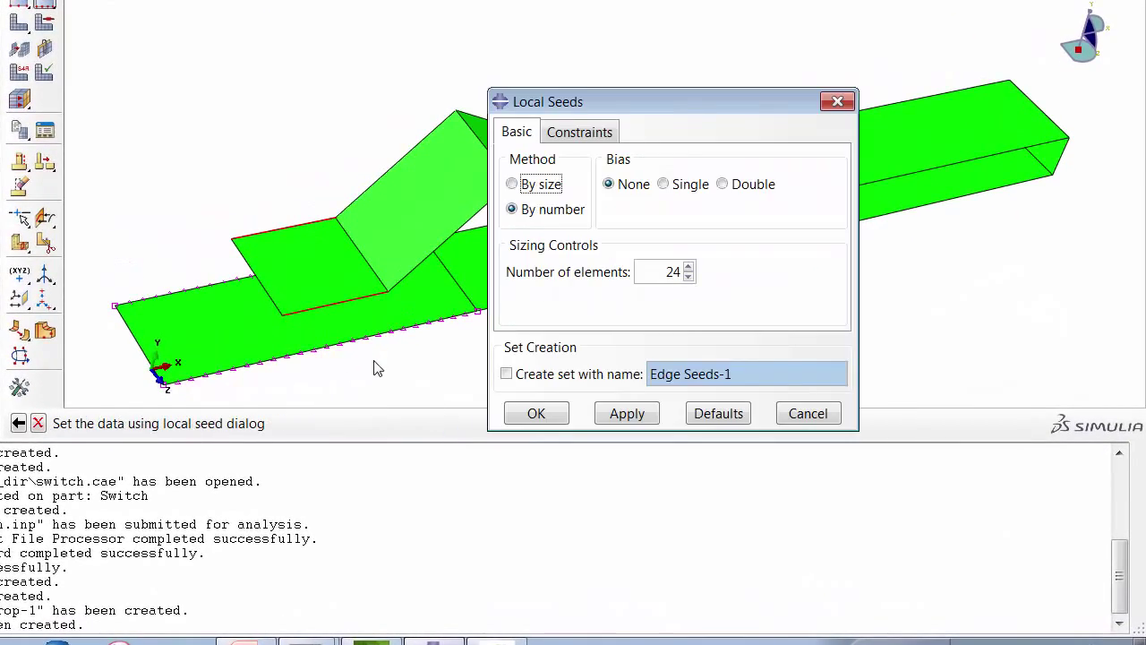
double_click(670, 271)
text(12)
click(627, 413)
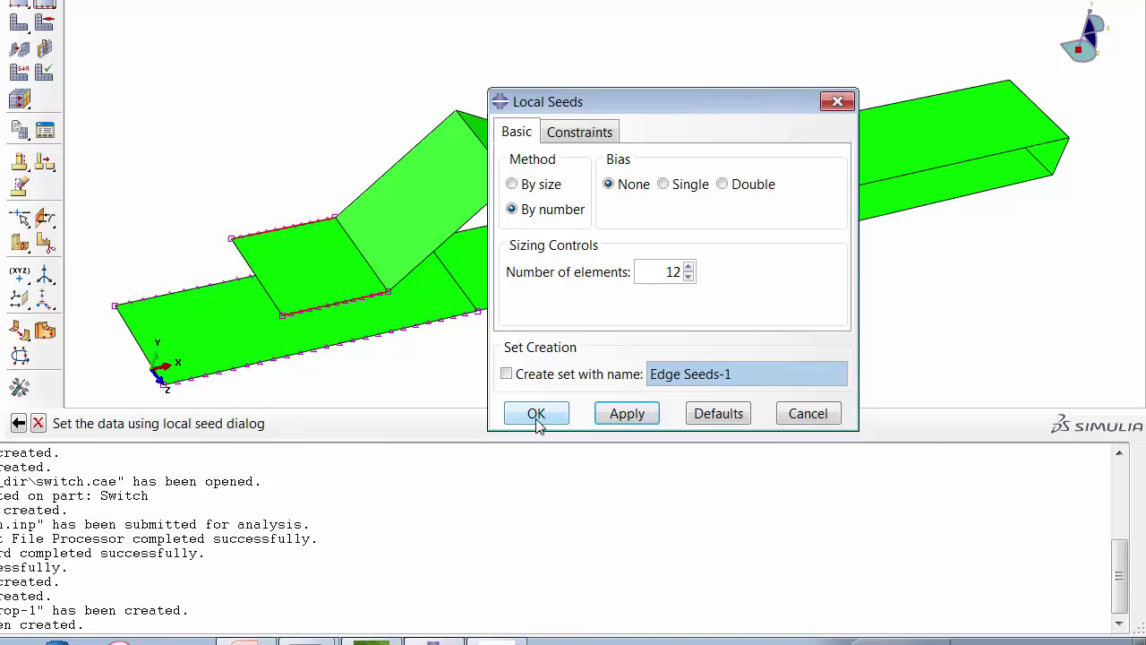
click(536, 414)
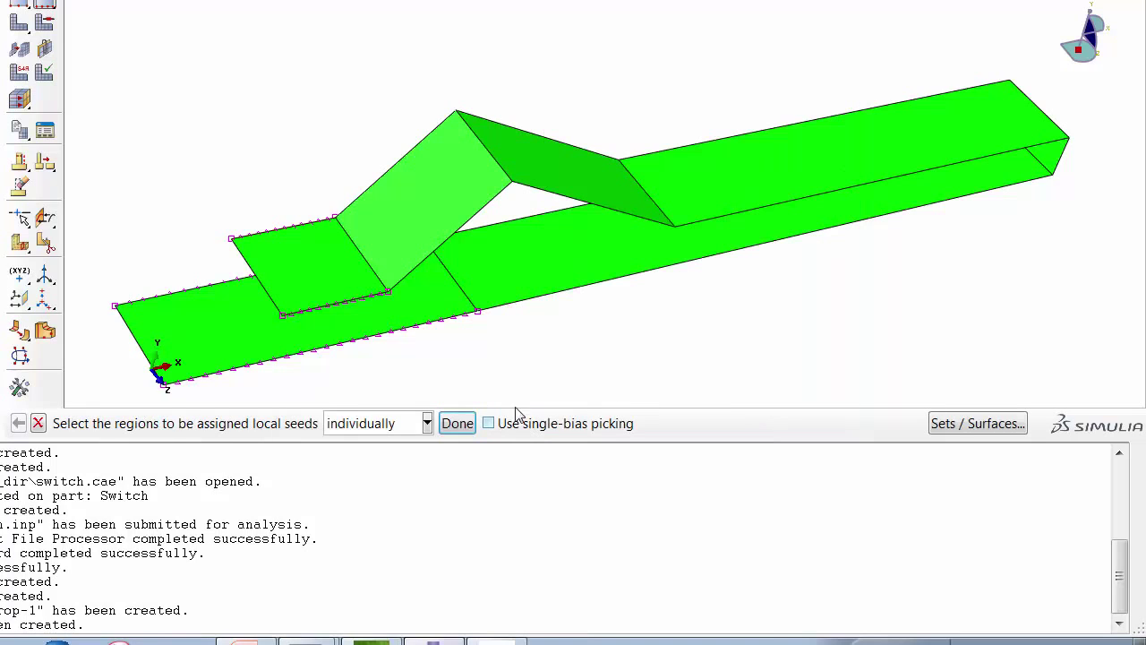
- Seed the remaining lengthwise edges of the lower strip and the bent upper arm by size, with an approximate element size of 0.2
click(561, 296)
click(498, 228)
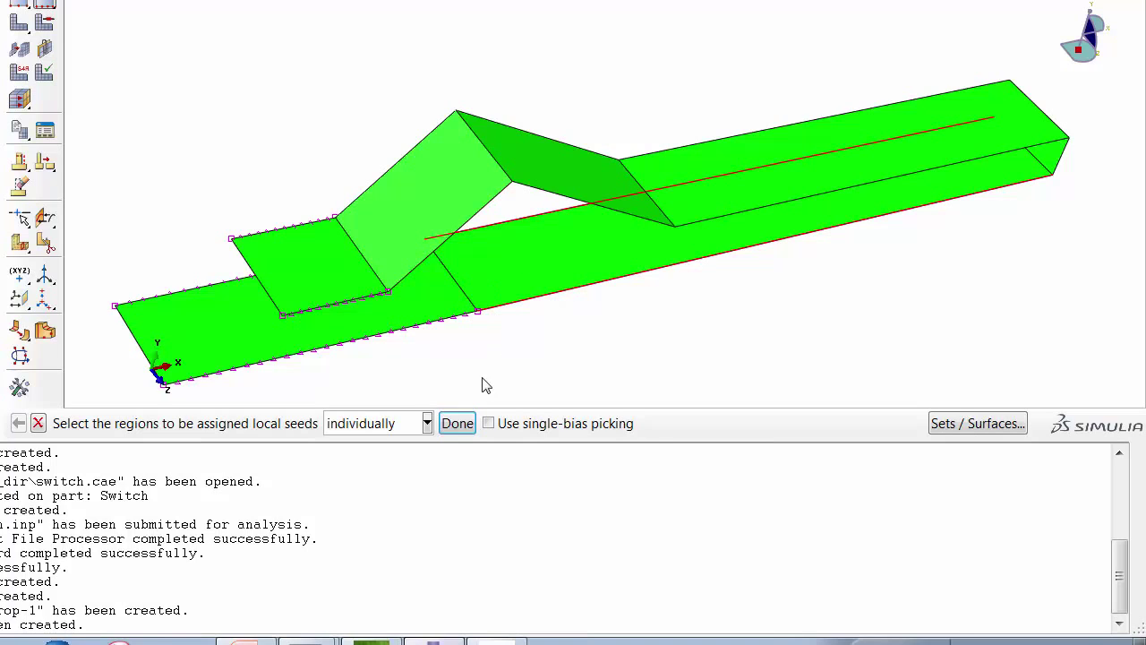
click(775, 202)
click(725, 139)
click(534, 136)
click(497, 202)
click(461, 423)
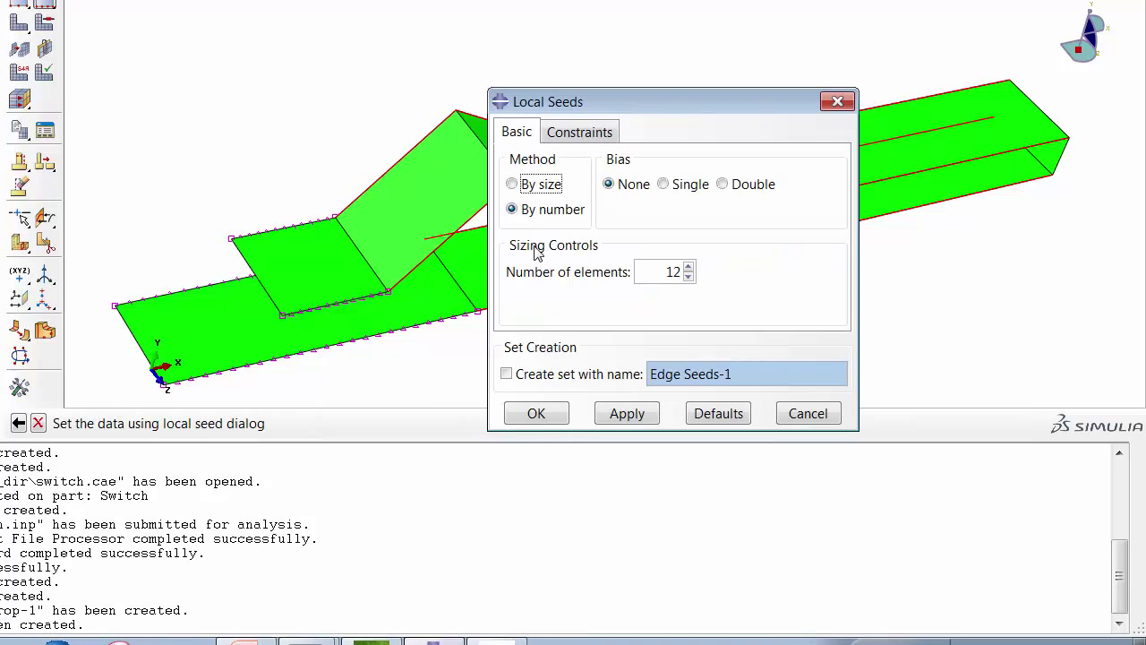
click(541, 185)
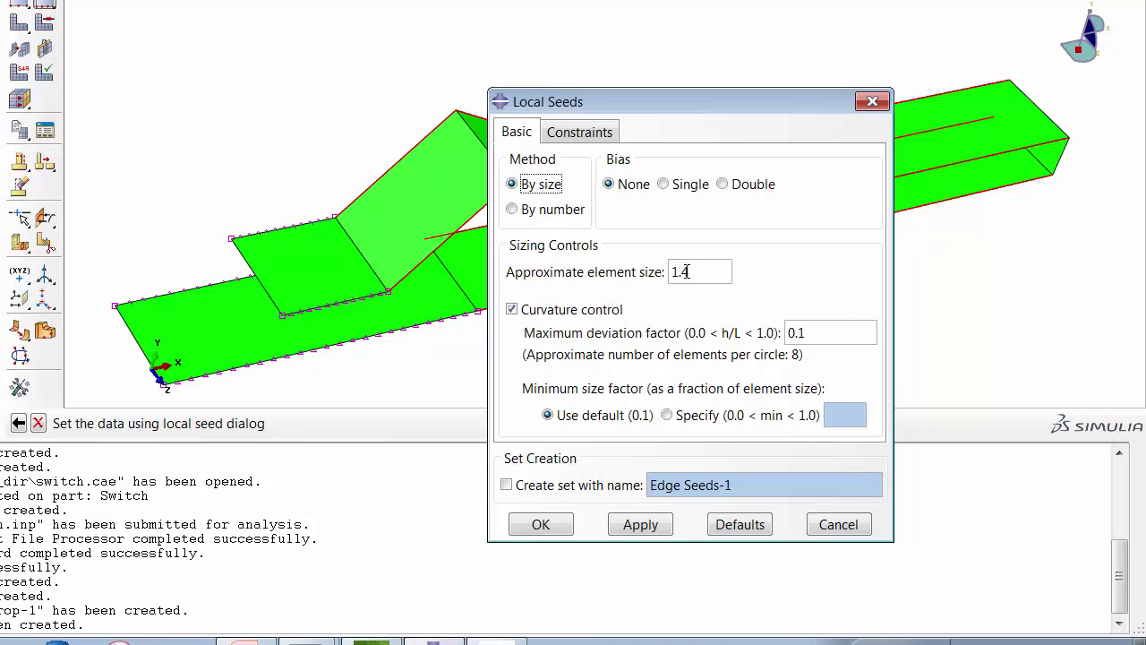
drag(686, 271, 664, 271)
text(0.3)
drag(686, 272, 668, 272)
text(0.2)
click(636, 528)
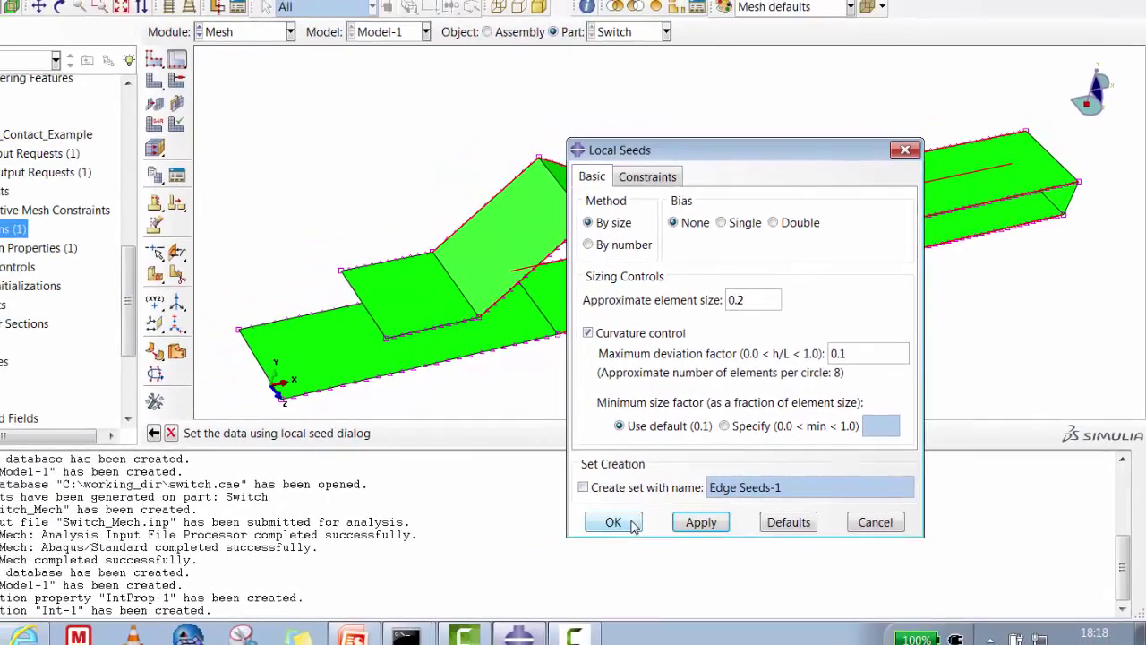
click(541, 524)
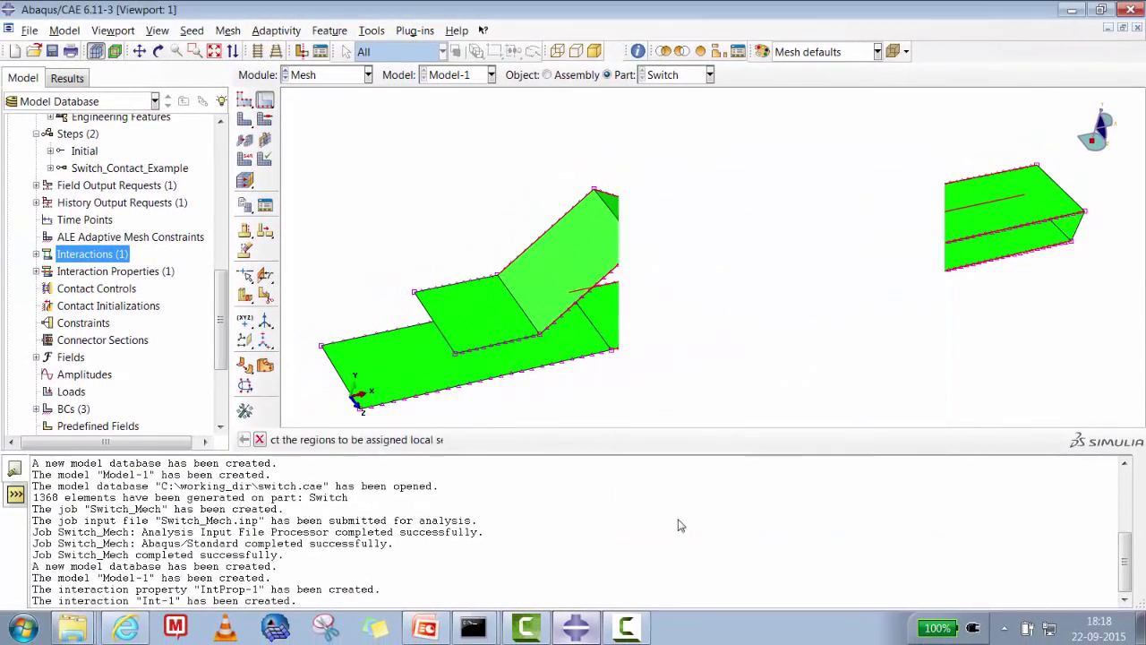
click(515, 310)
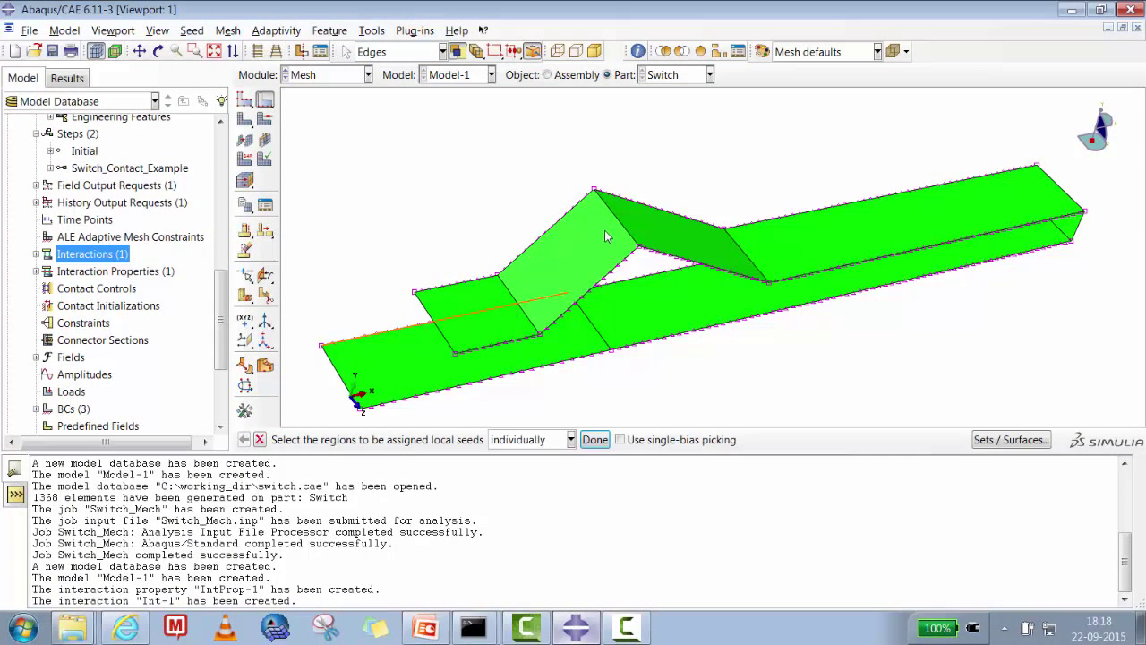
click(231, 33)
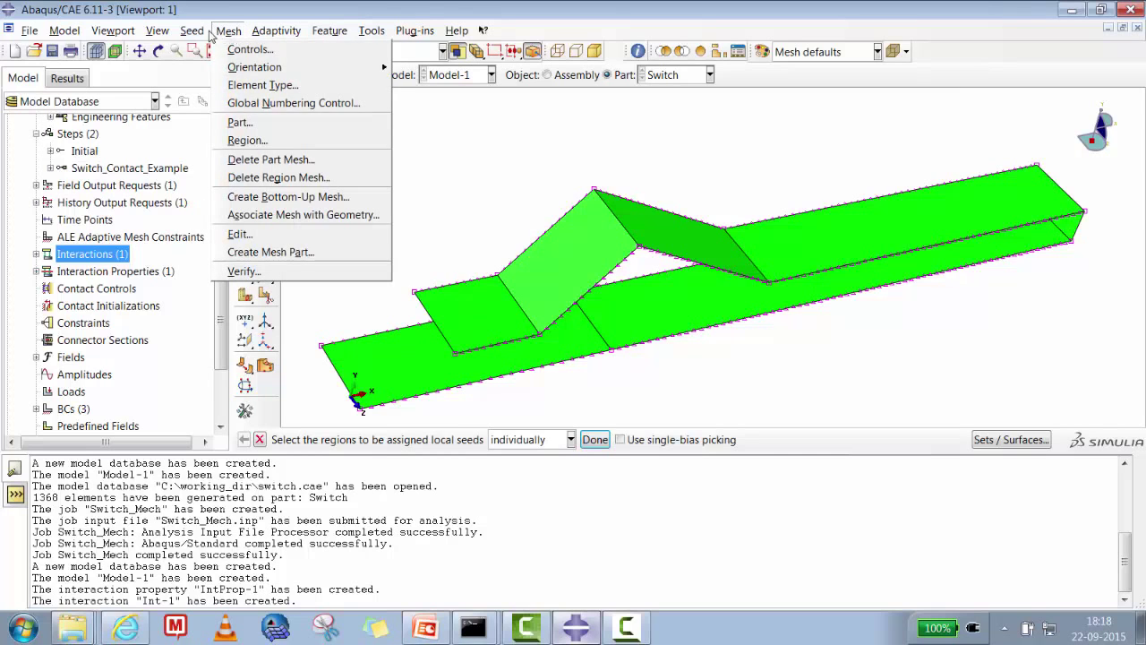
mouse_move(193, 32)
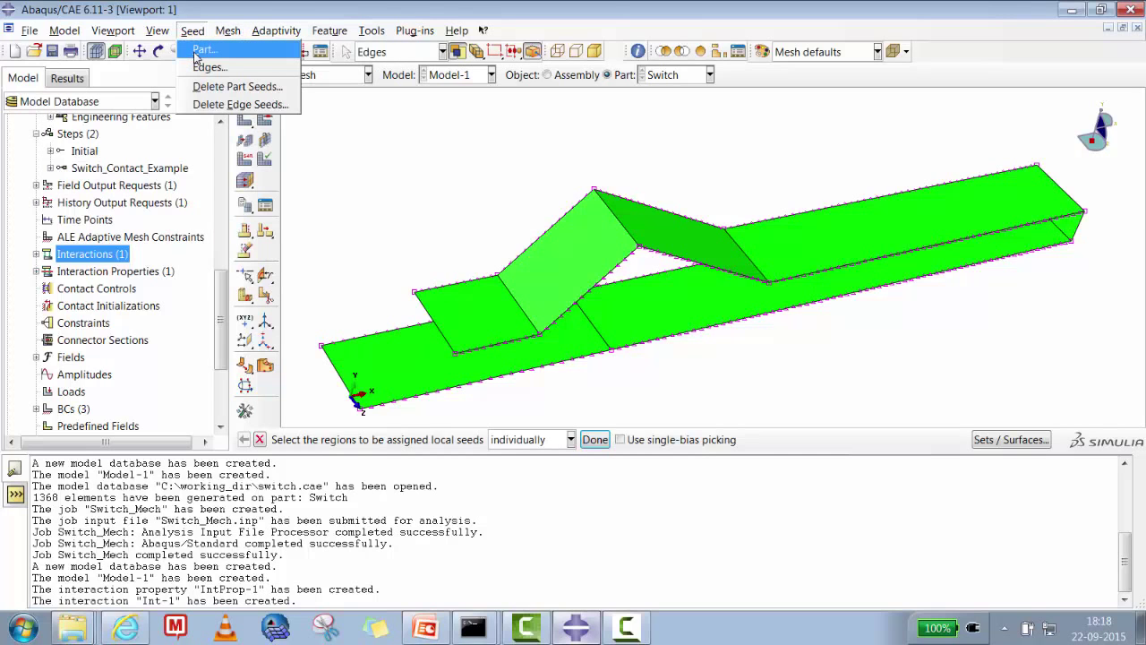
click(201, 50)
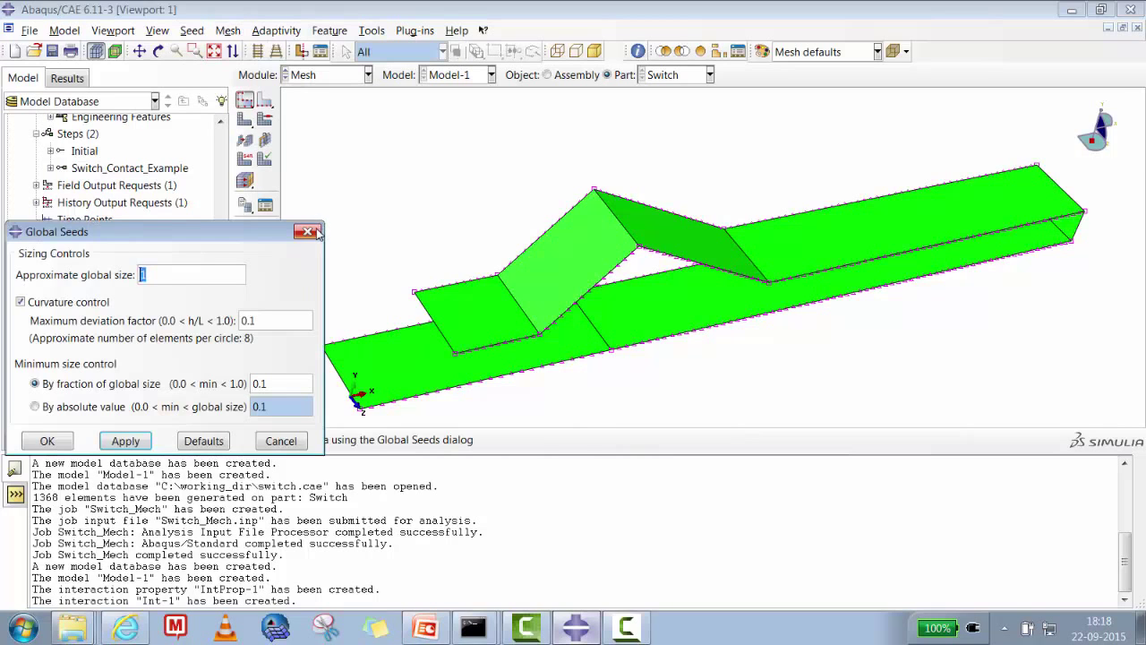
click(314, 232)
- Generate the mesh on the Switch part using the assigned edge seeds
click(229, 31)
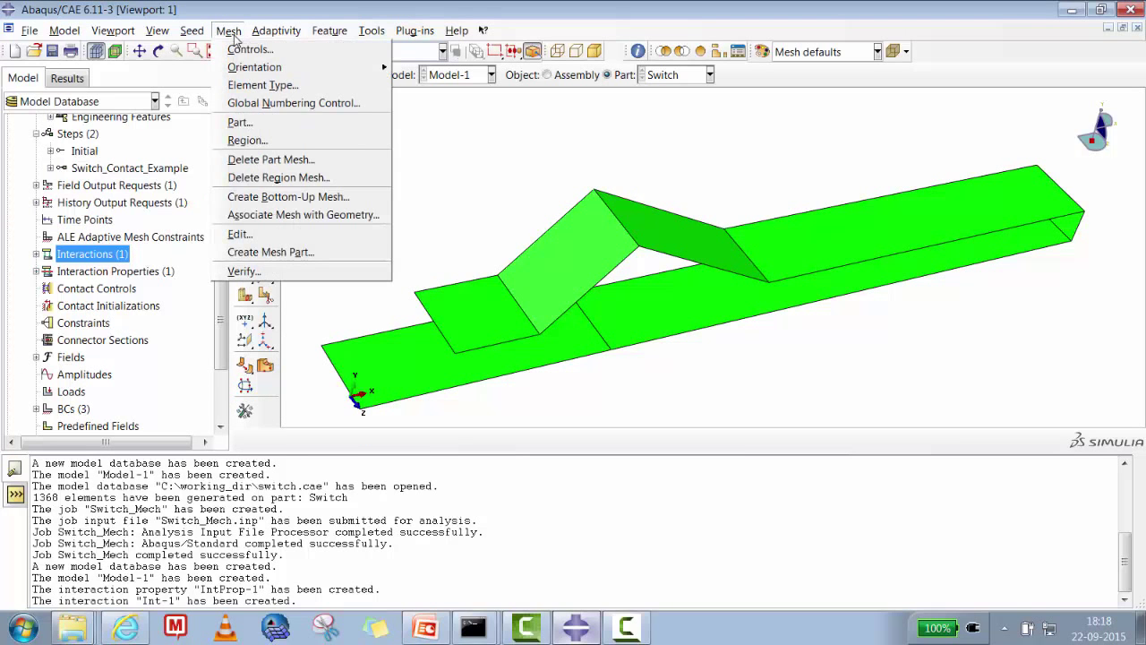
click(251, 123)
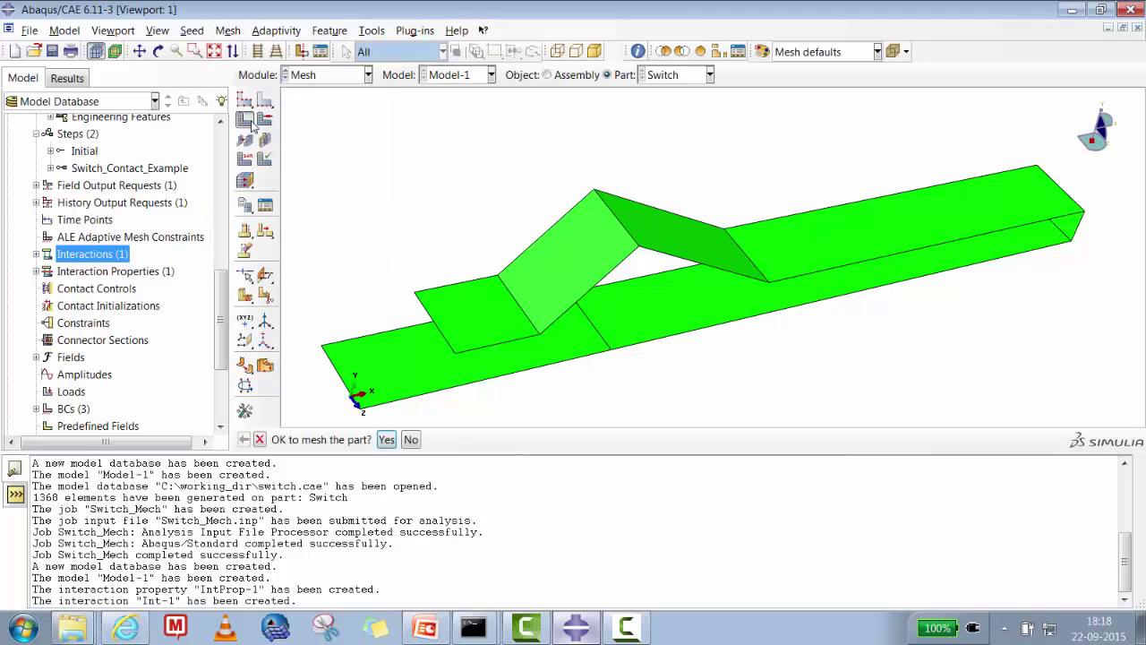
click(386, 439)
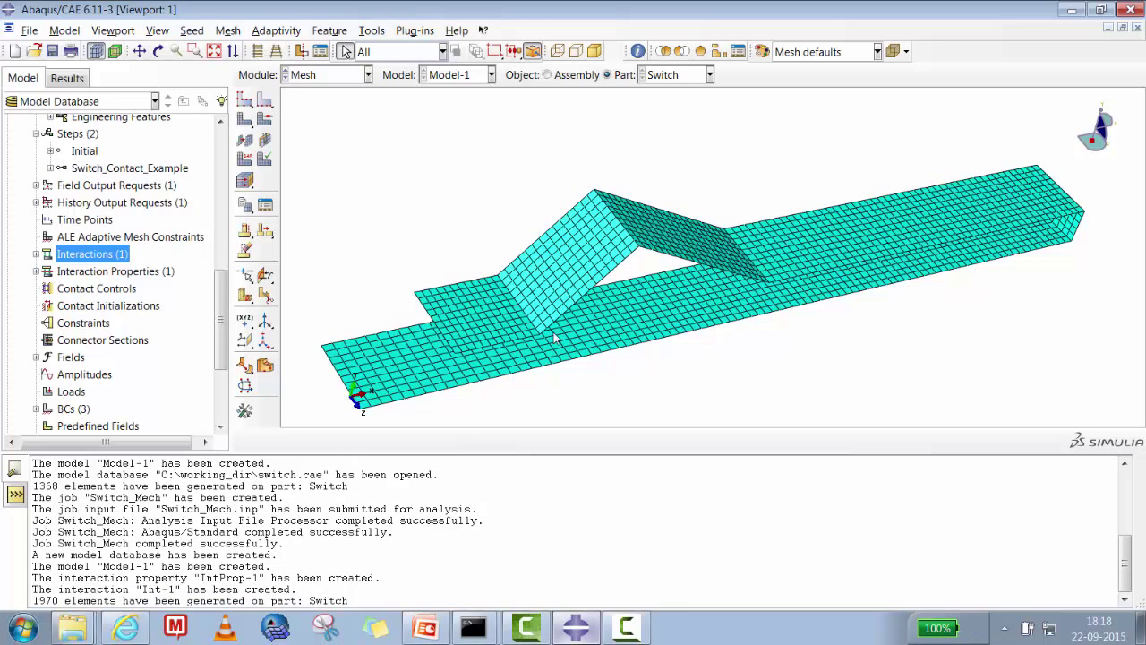
- Create a full analysis job named Job-1 for Model-1 with default settings and submit it, overwriting the existing job files
scroll(220, 315, down, 3)
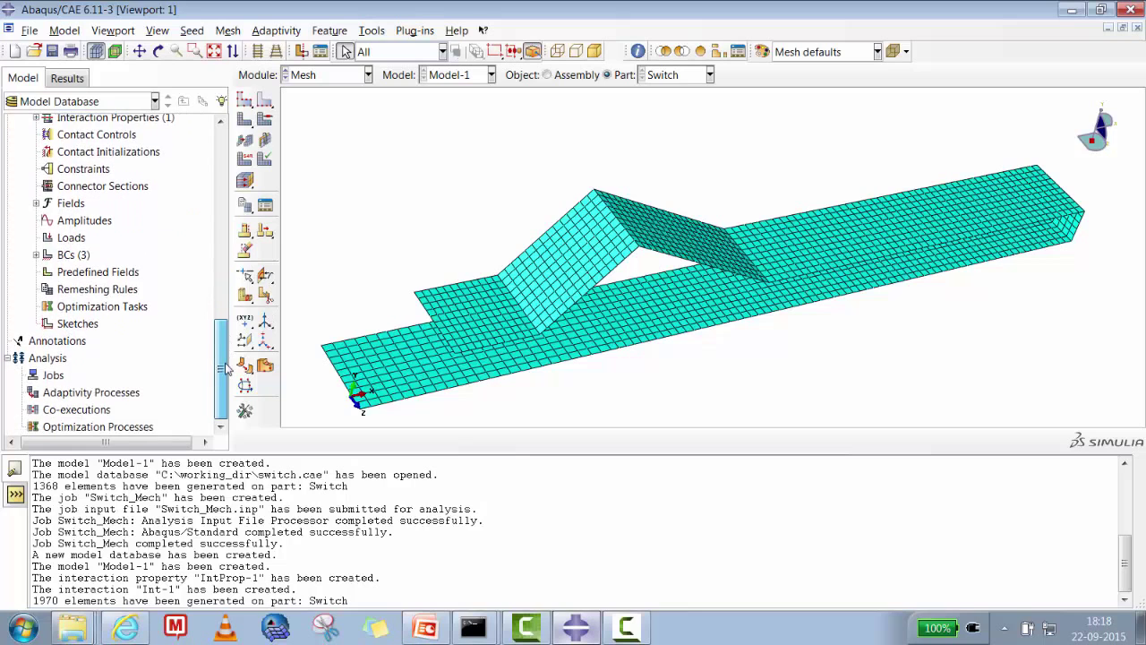
click(51, 375)
right_click(55, 377)
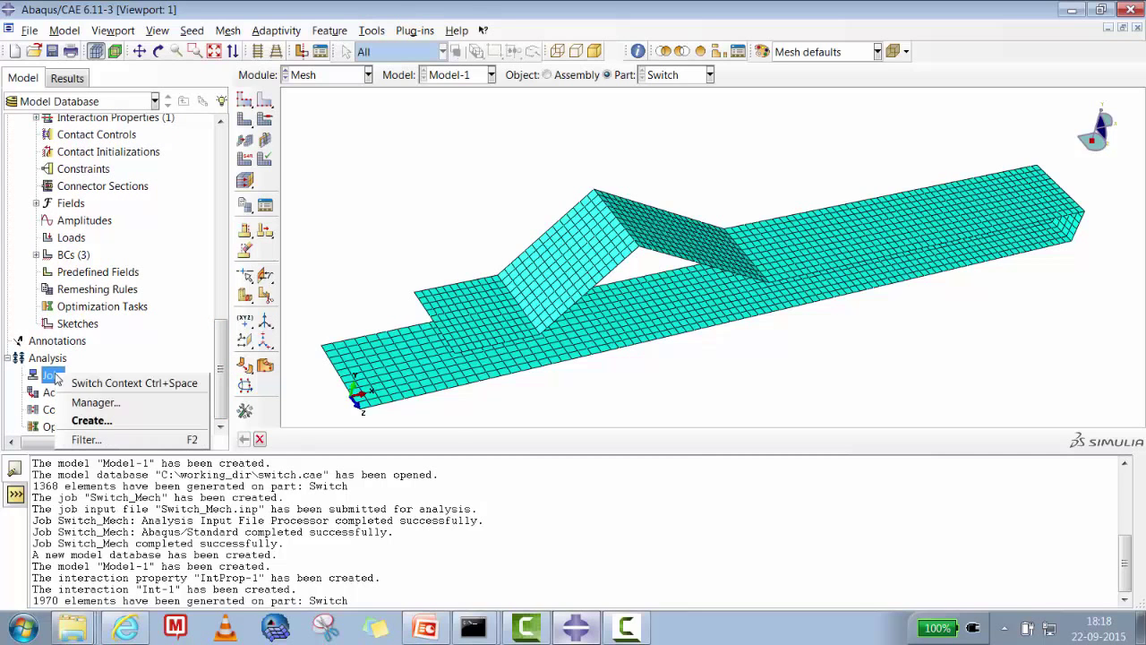
click(92, 421)
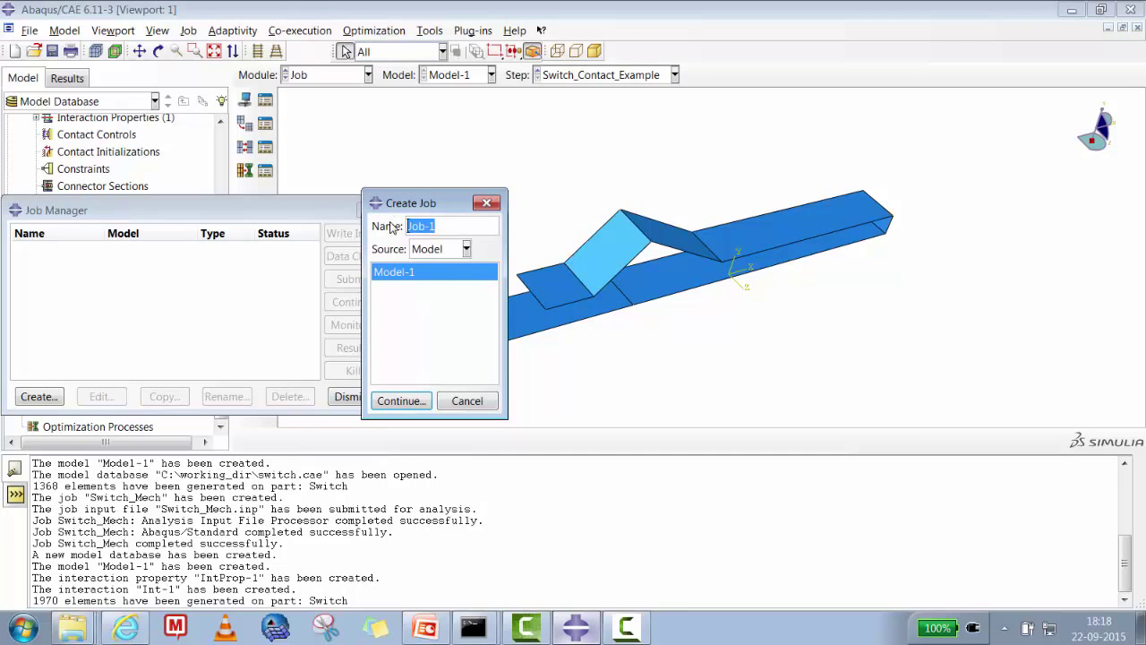
click(401, 400)
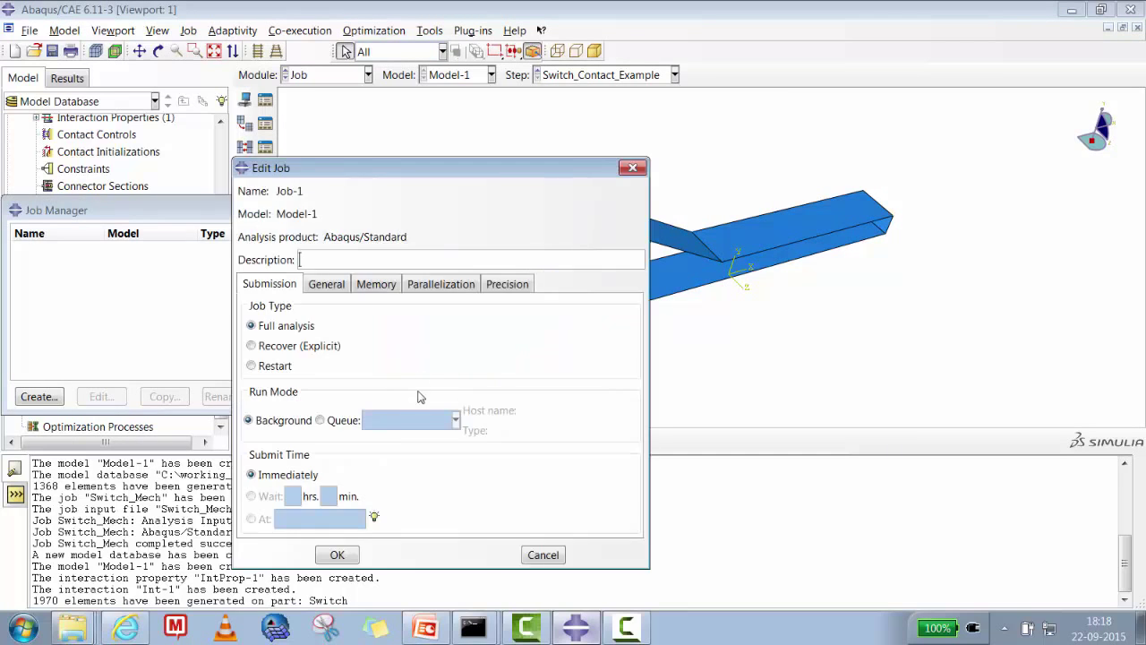
click(337, 554)
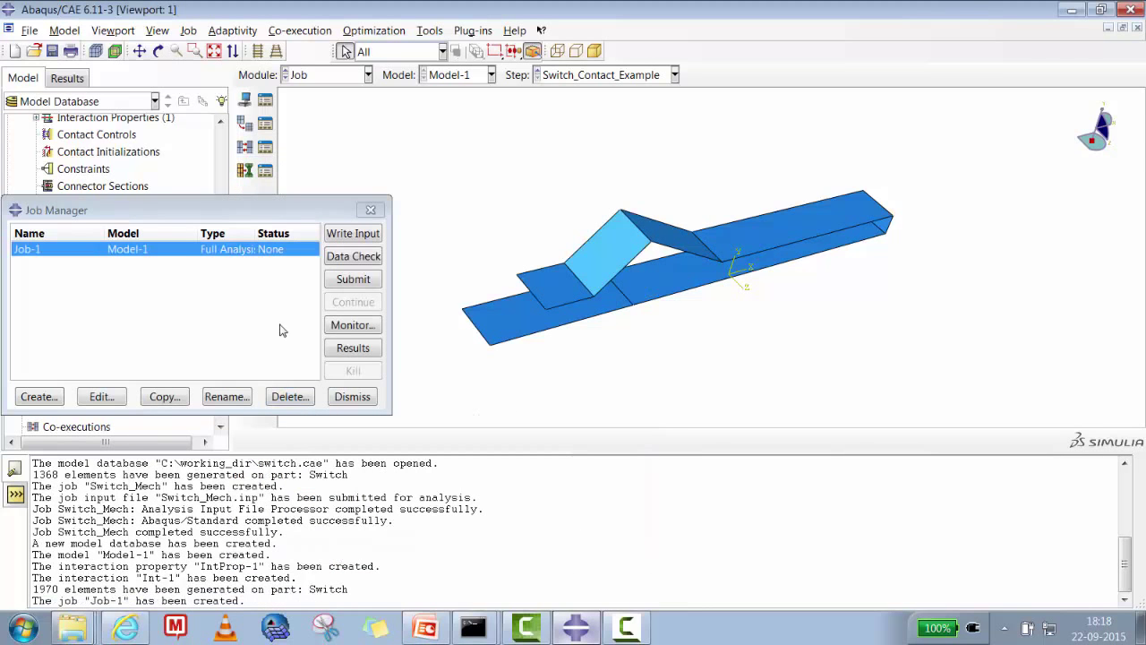
click(341, 281)
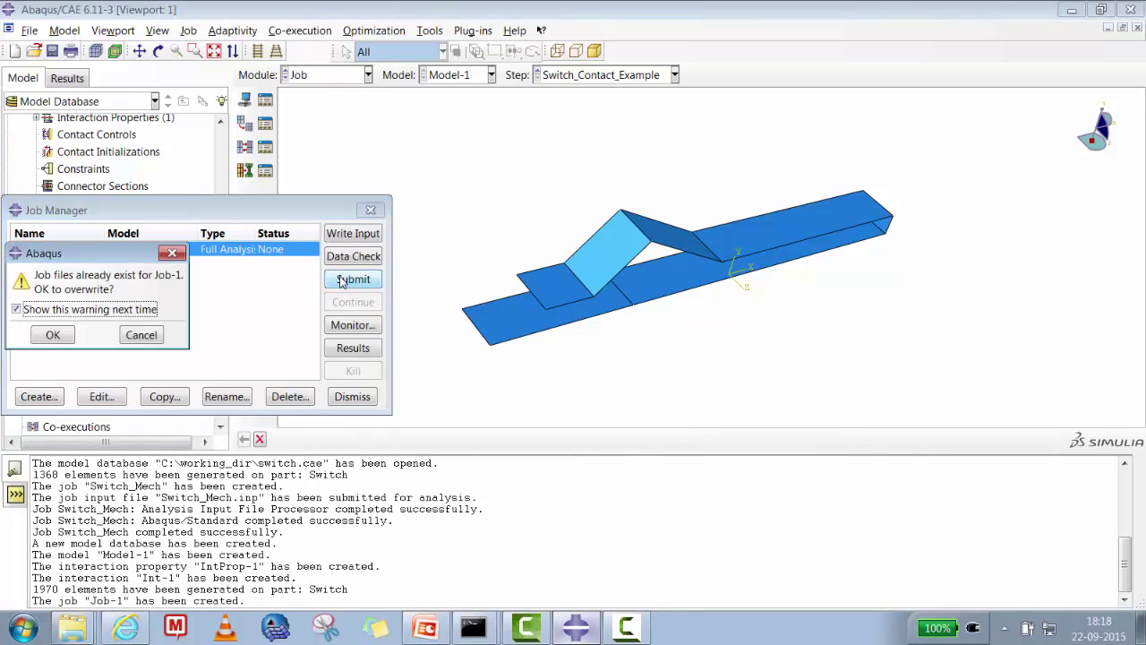
click(53, 335)
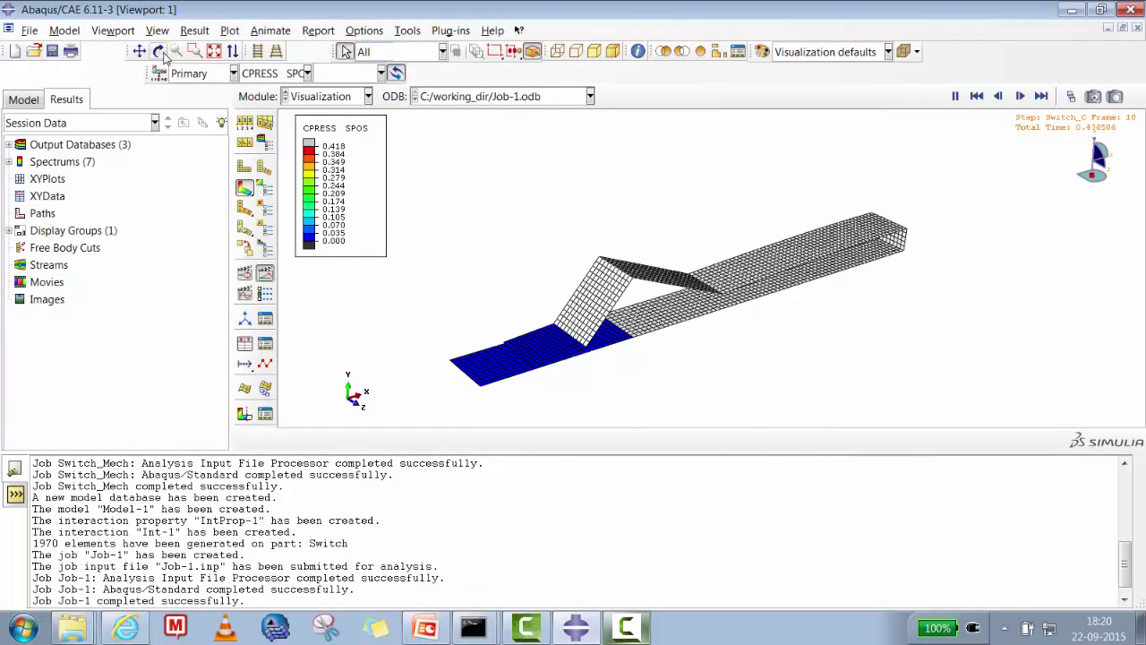
- Examine the animated contact pressure (CPRESS) on the deforming switch from an angled view, and stop the animation
click(138, 51)
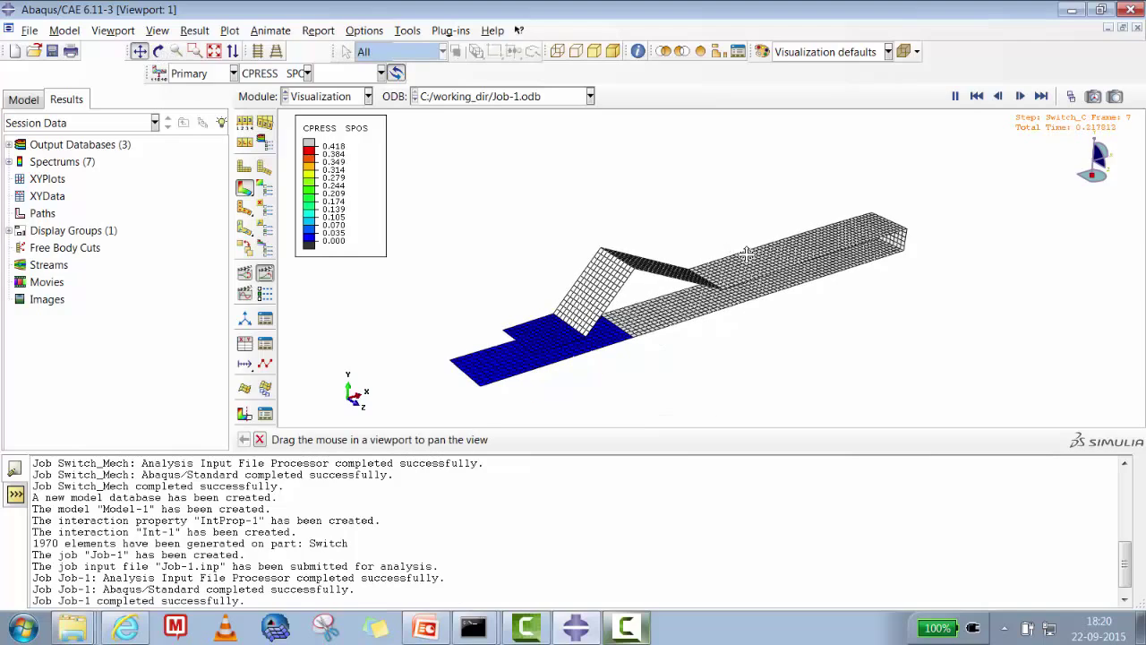
drag(742, 247, 658, 172)
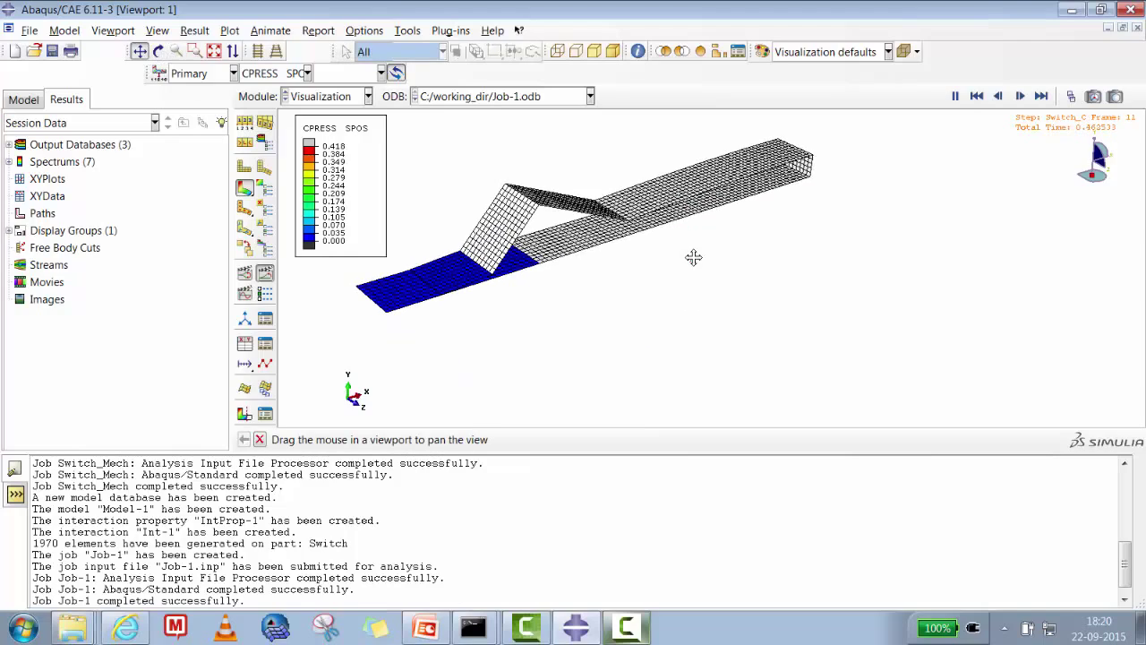
click(158, 51)
drag(654, 231, 681, 266)
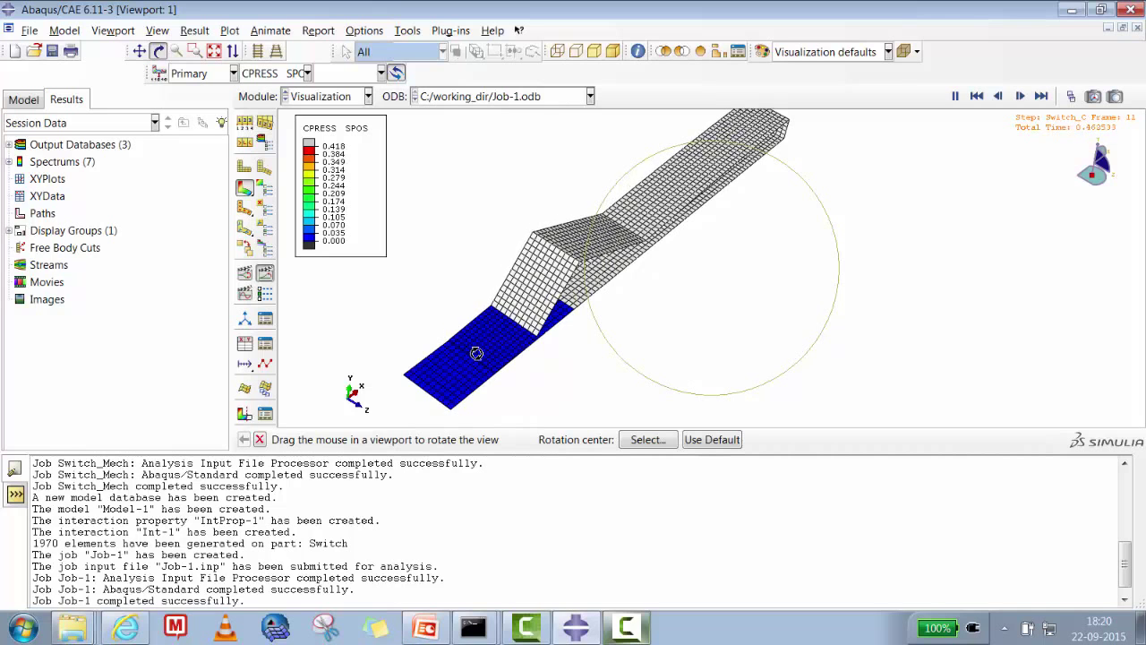
click(265, 272)
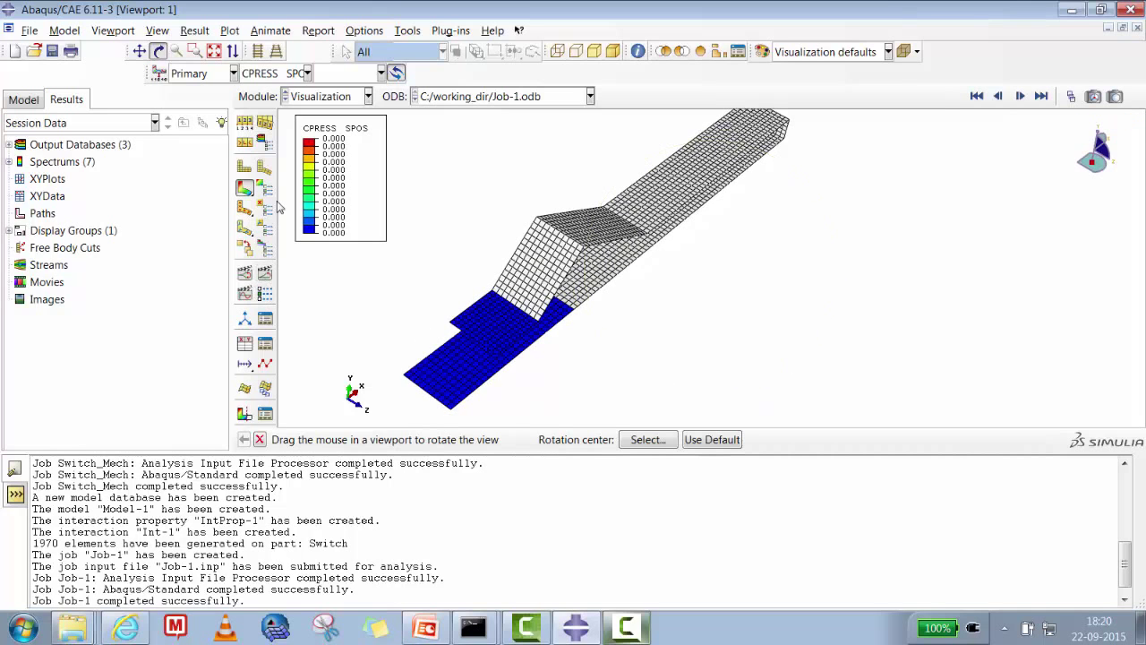
- Display the contact pressure at frame 20, step time 1.000, and replay the deformation as a time-history animation
click(199, 31)
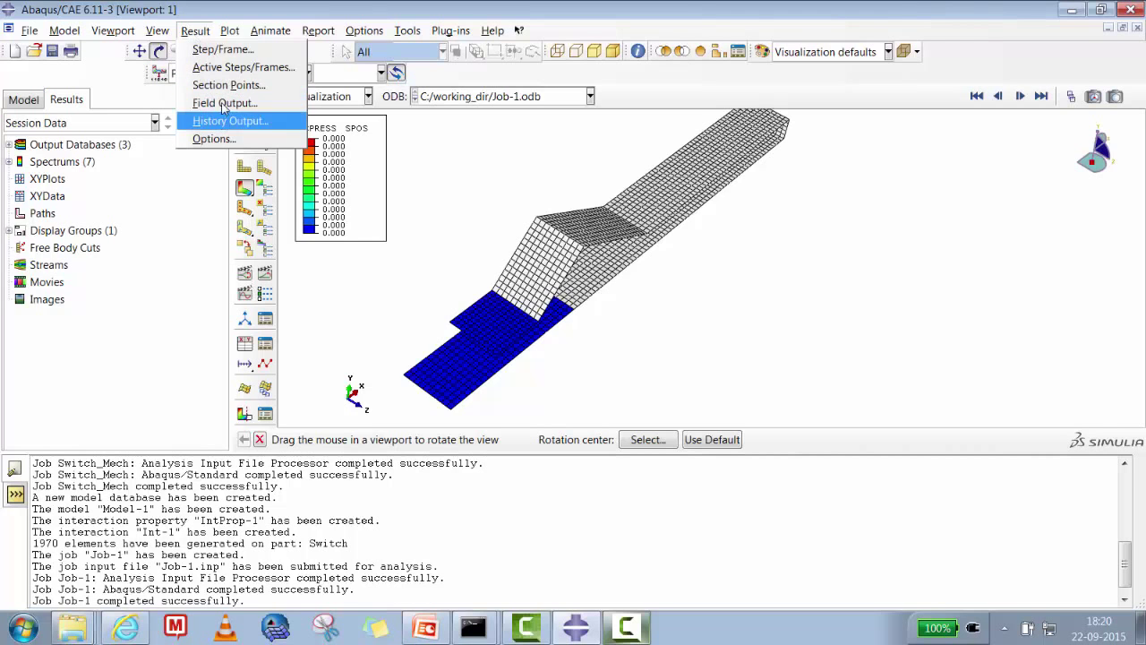
click(223, 50)
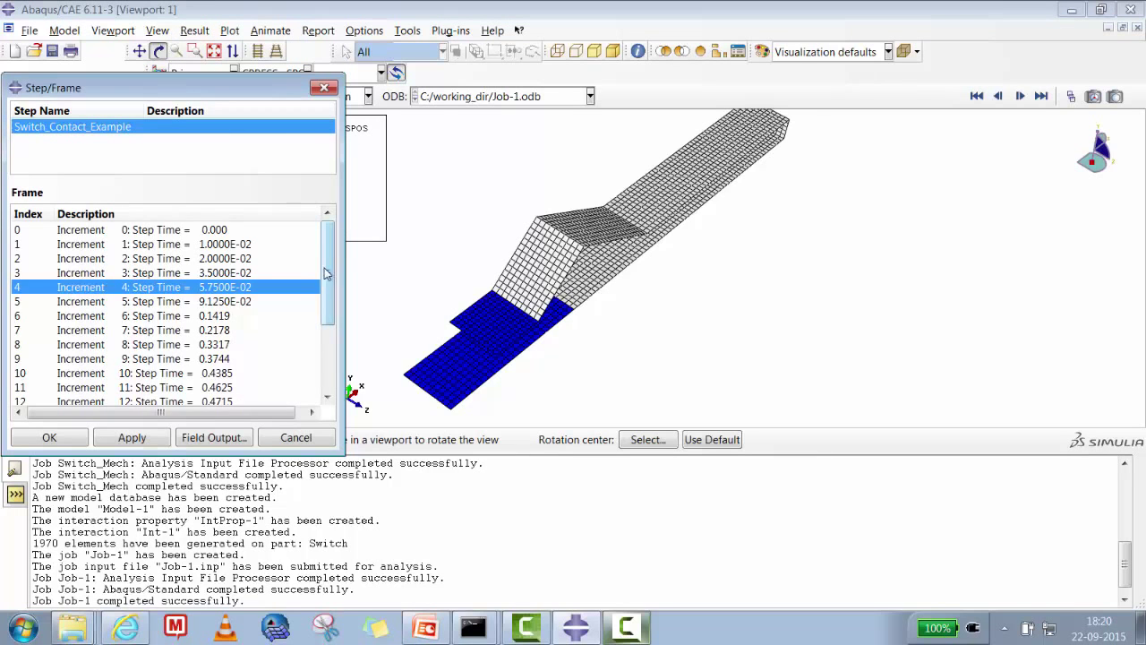
drag(328, 272, 328, 335)
click(242, 394)
click(132, 438)
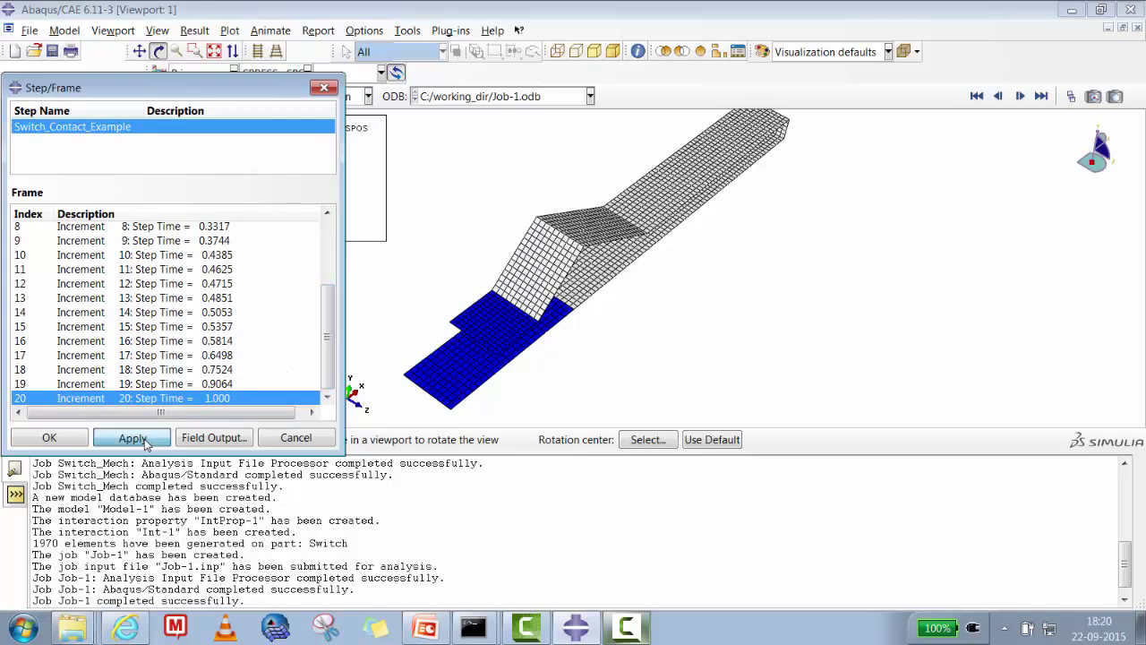
click(50, 437)
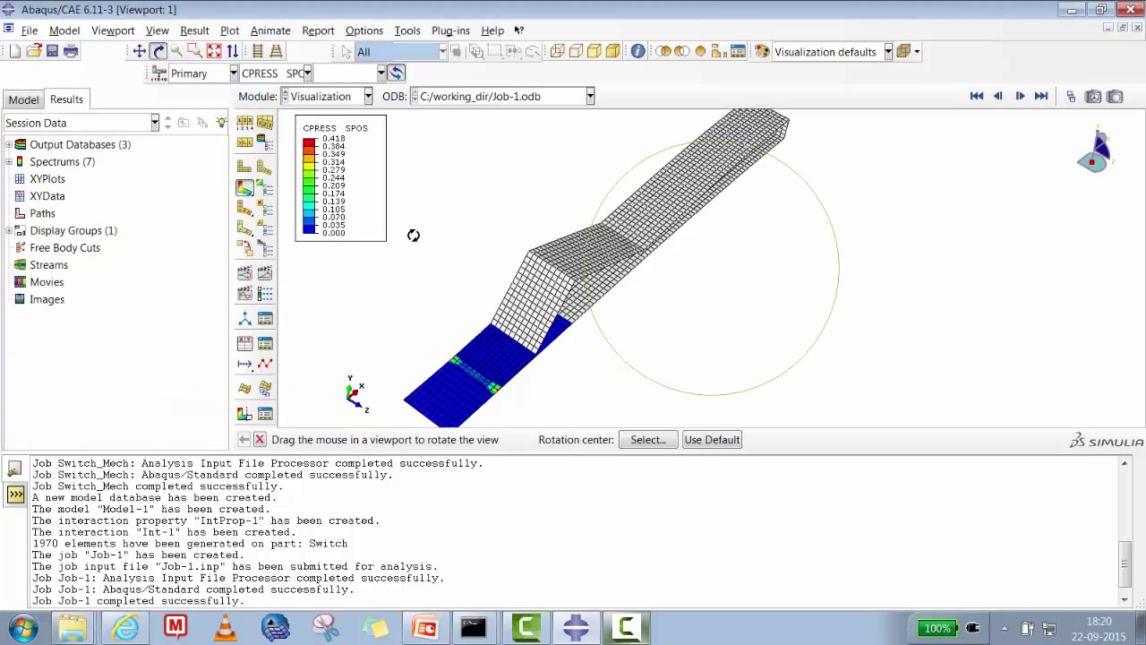
click(265, 273)
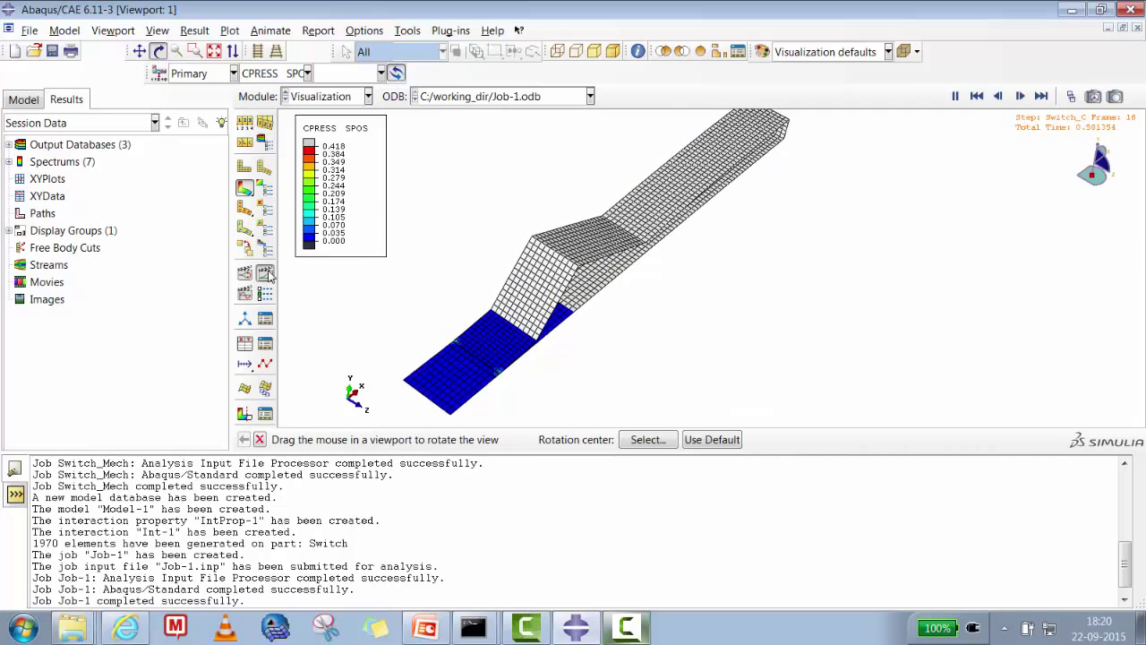
click(265, 274)
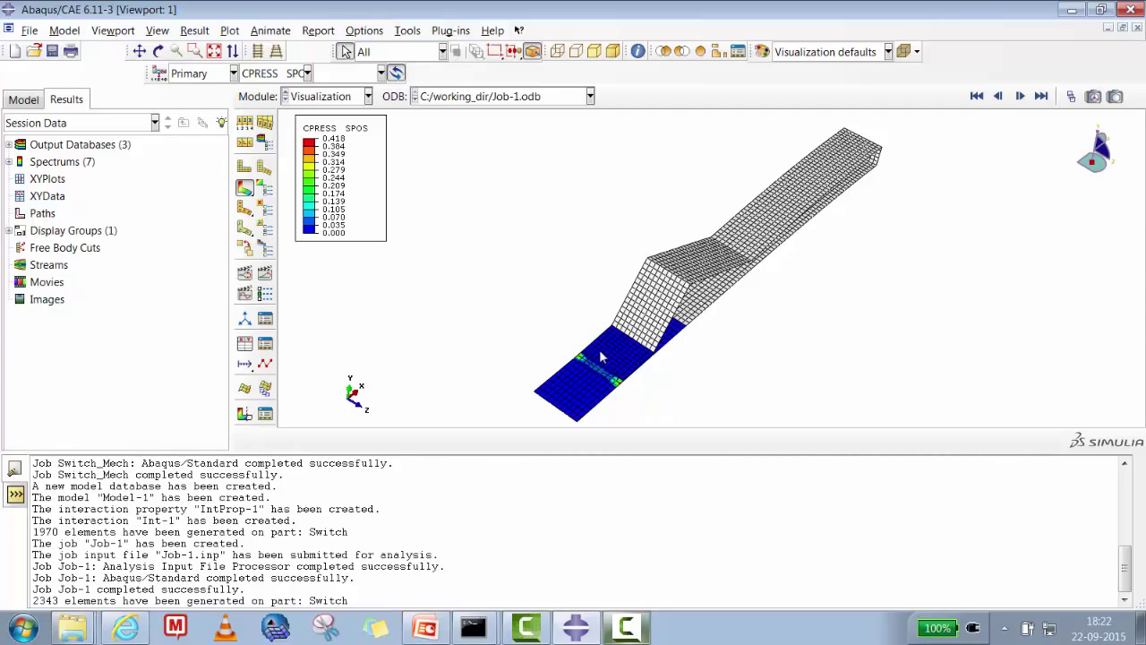
- Return from the Job-1 results to the model's Mesh module for the Switch part
click(24, 99)
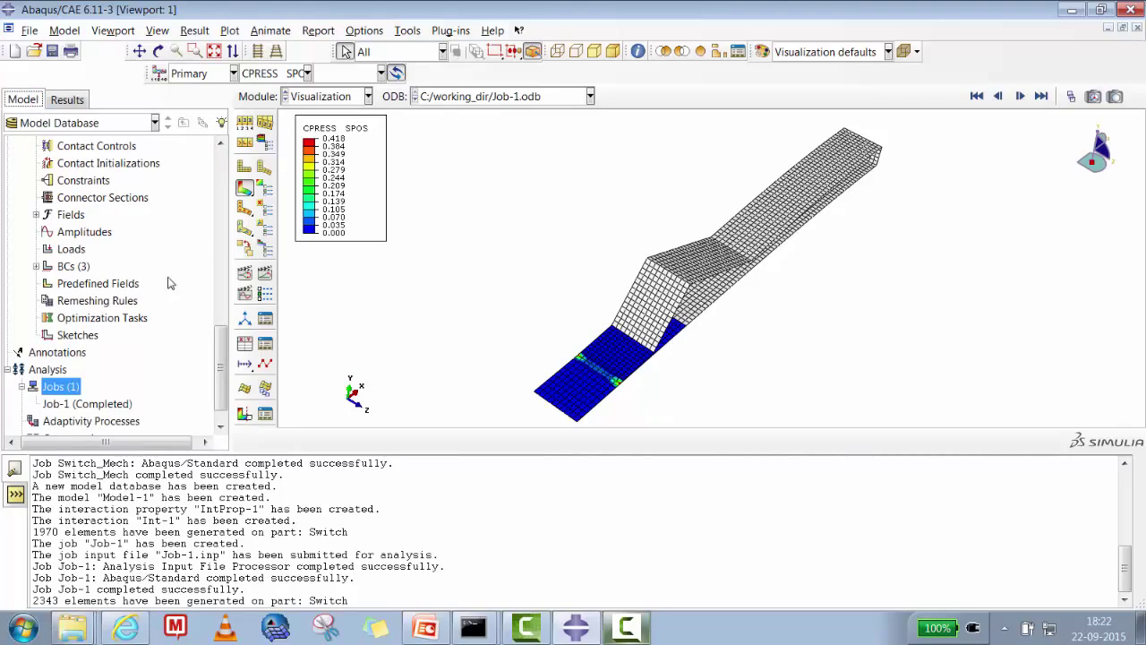
drag(220, 349, 220, 310)
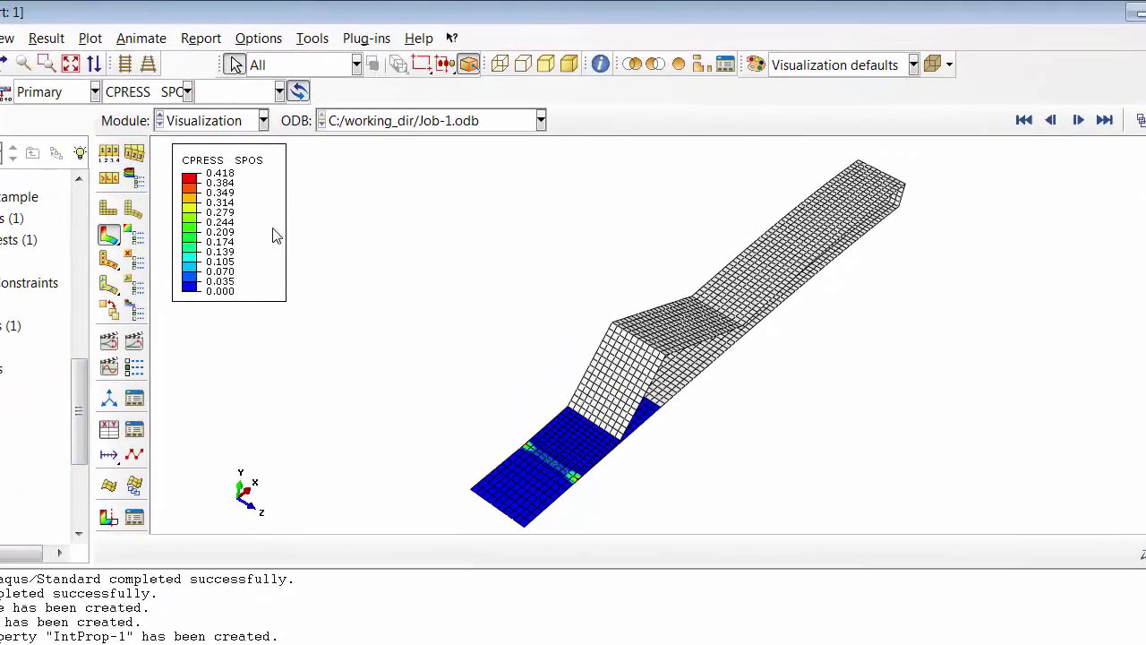
click(221, 123)
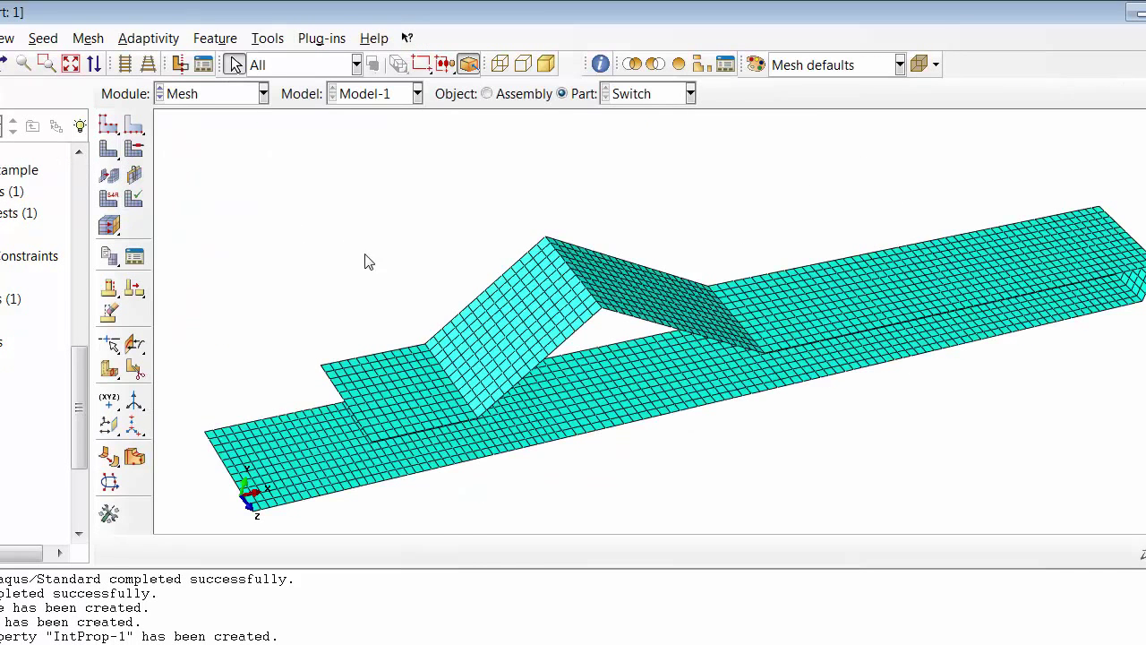
- Seed the rear long edge of the lower strip's free-end face by number with 42 elements and no bias, deleting the affected mesh
click(43, 38)
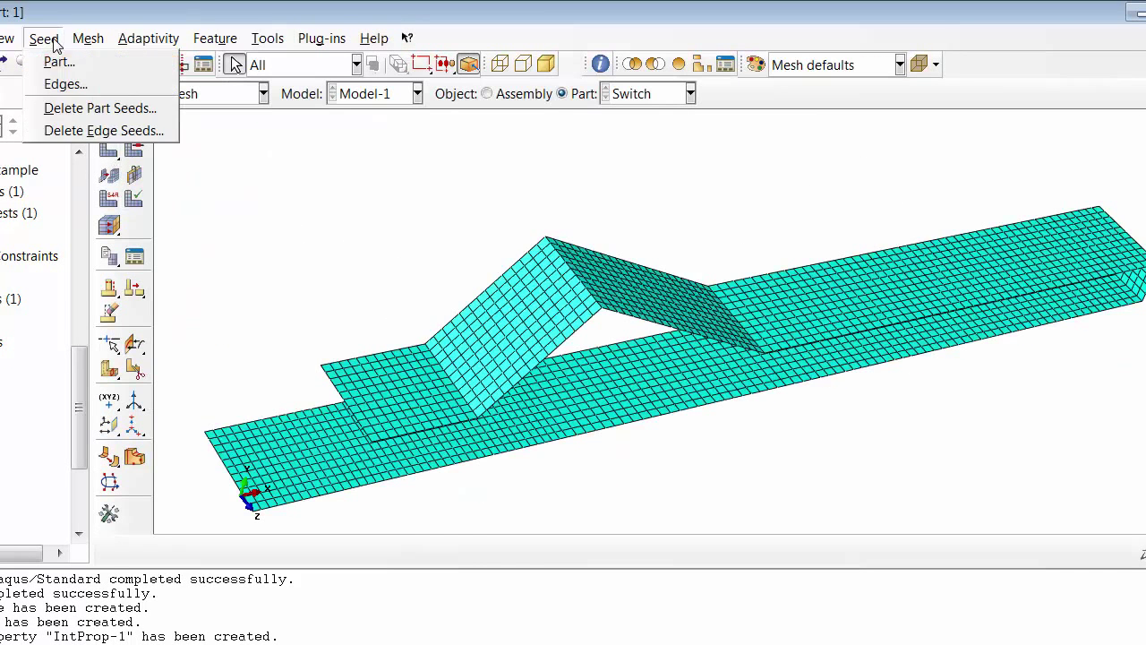
click(63, 80)
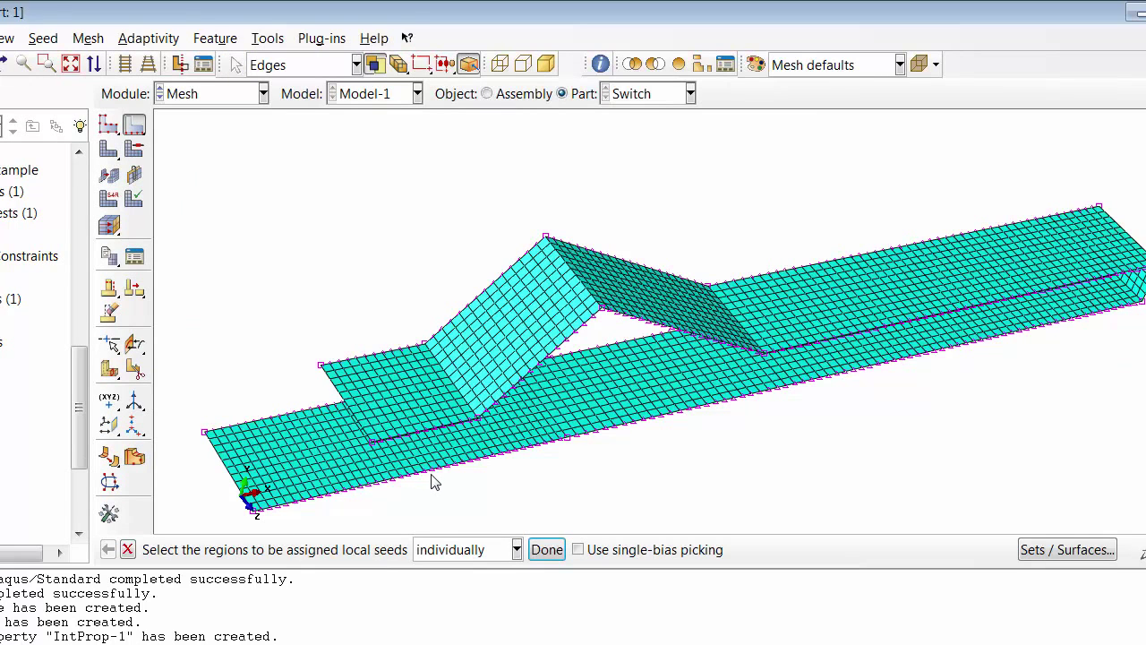
click(291, 414)
click(542, 550)
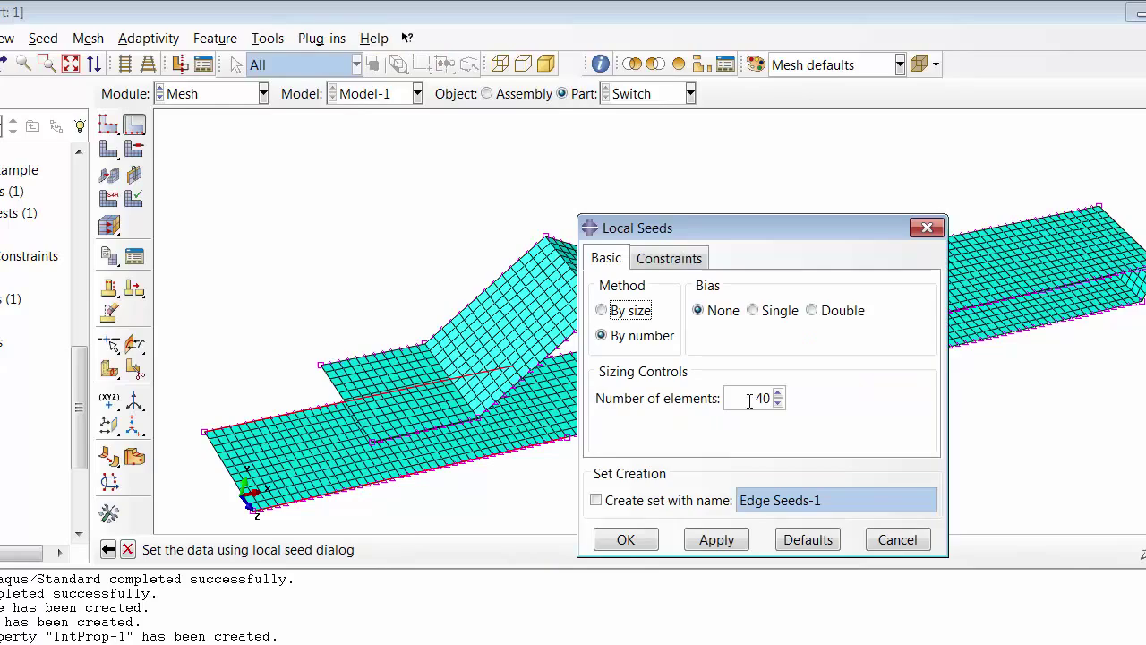
double_click(756, 398)
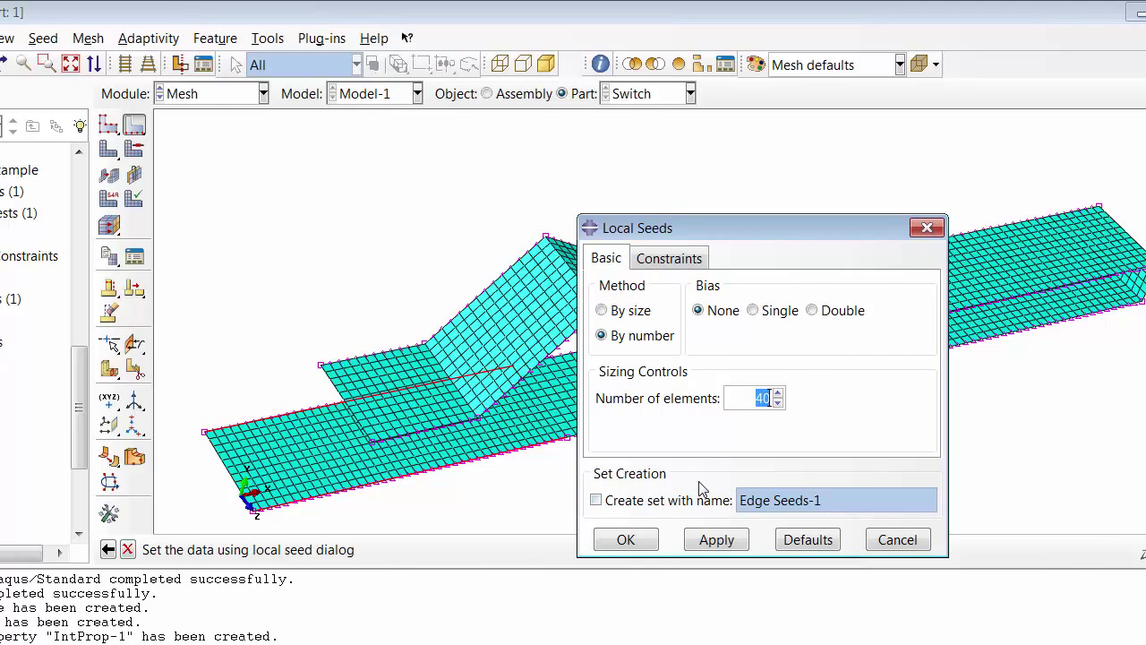
text(42)
click(697, 545)
click(640, 494)
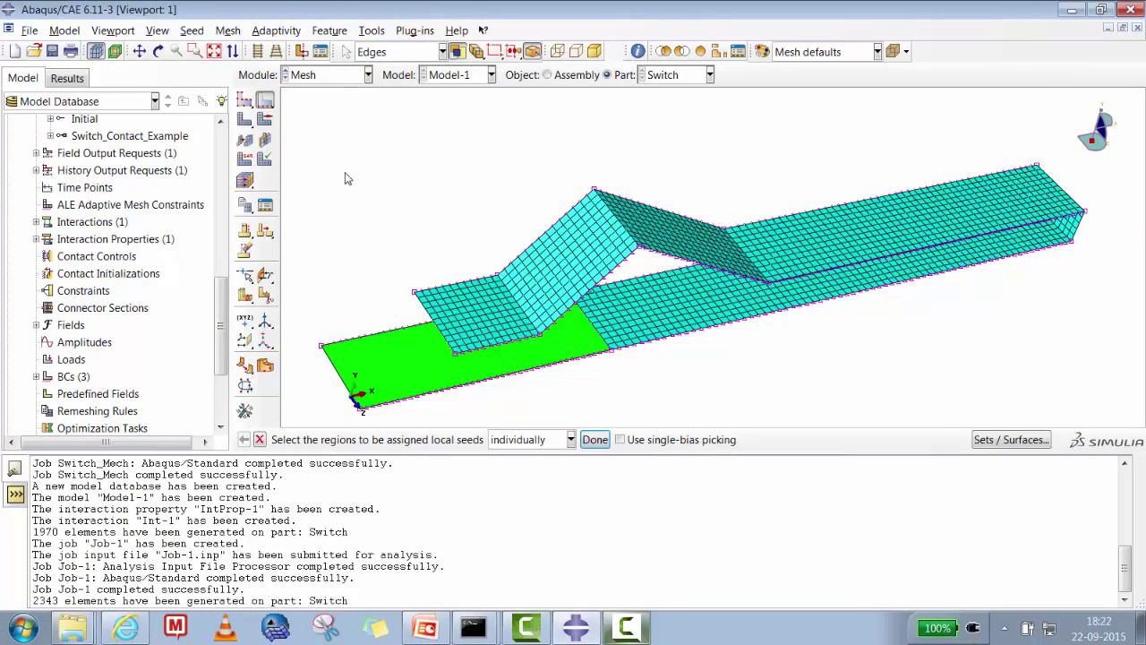
- Regenerate the mesh on the Switch part with the updated edge seed
click(191, 30)
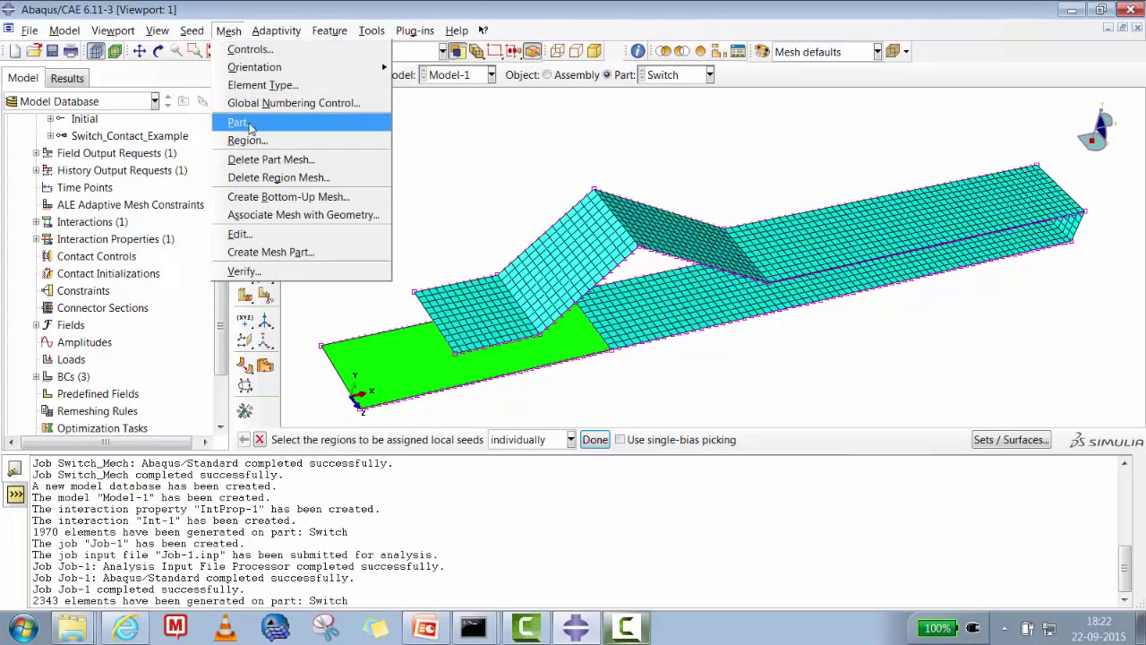
click(251, 118)
click(386, 439)
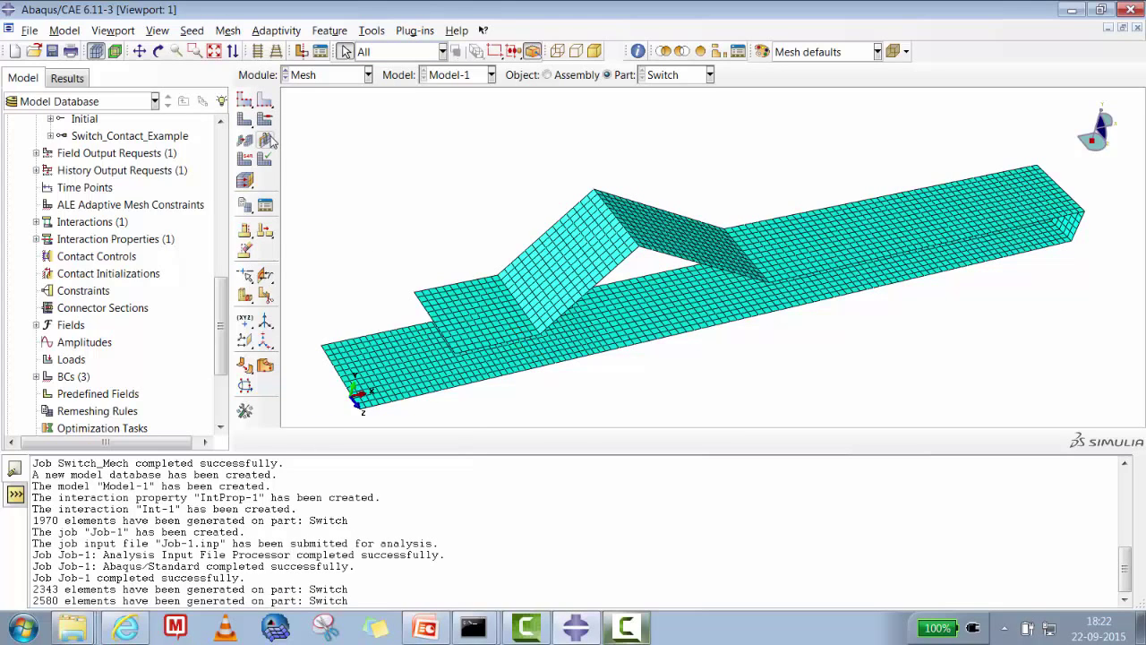
- Seed the side edges of the upper strip's free-end flap by number with 20 elements and no bias, deleting the affected mesh
click(192, 30)
click(206, 64)
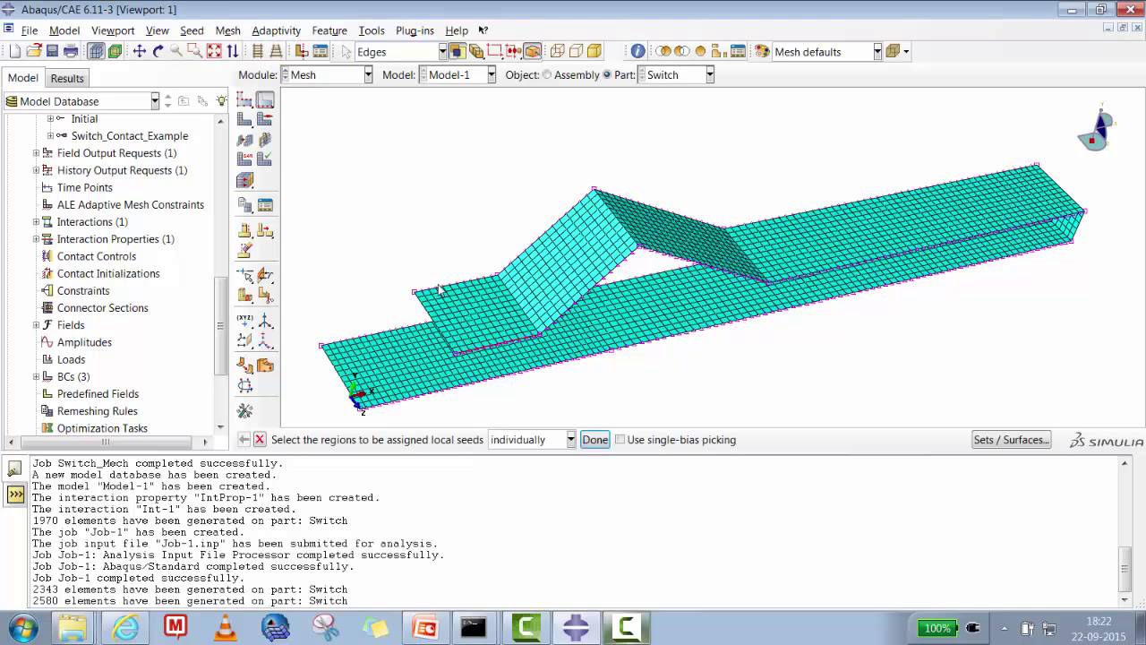
click(595, 439)
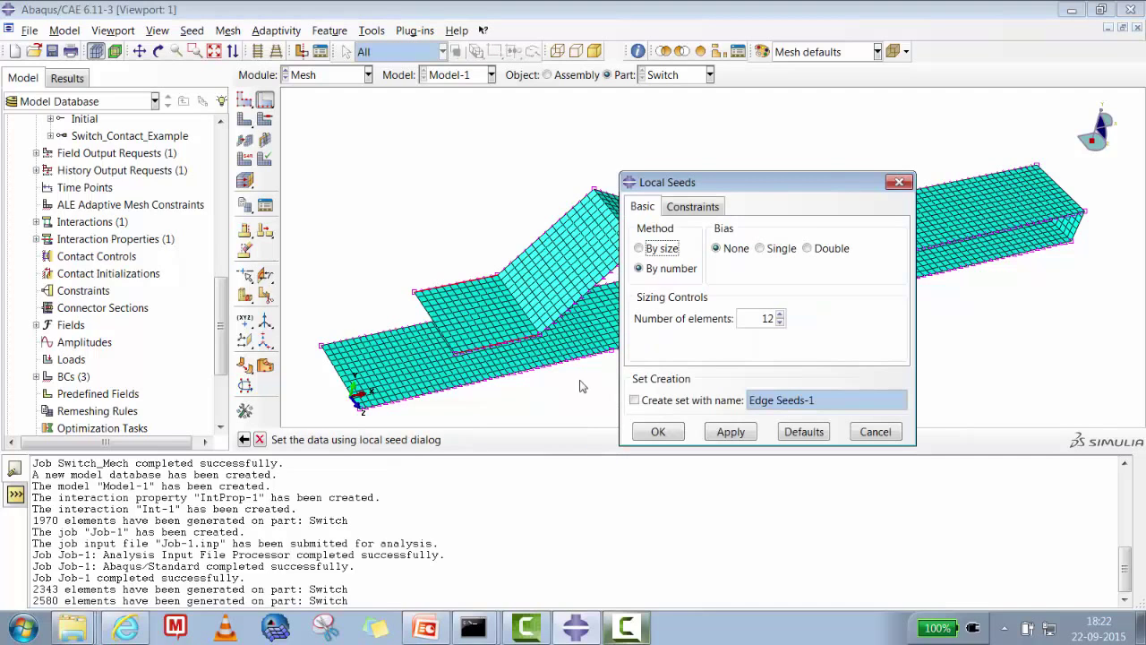
drag(757, 322, 779, 320)
text(20)
click(736, 434)
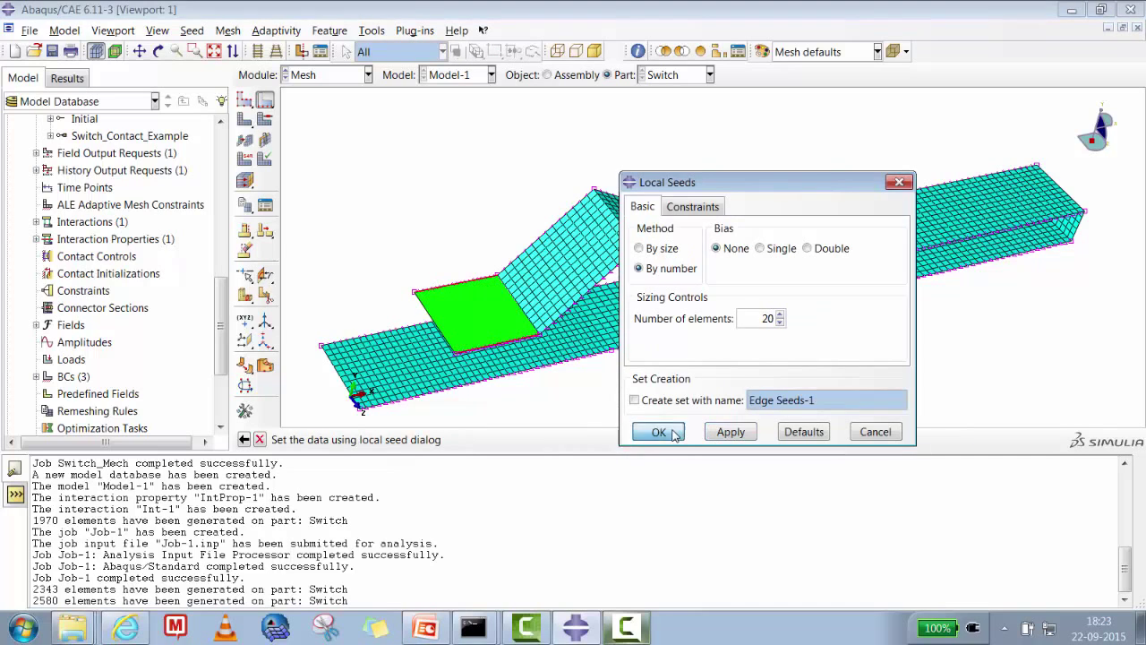
click(658, 431)
- Regenerate the Switch part's mesh with the new seeds on the upper flap
click(227, 30)
click(240, 120)
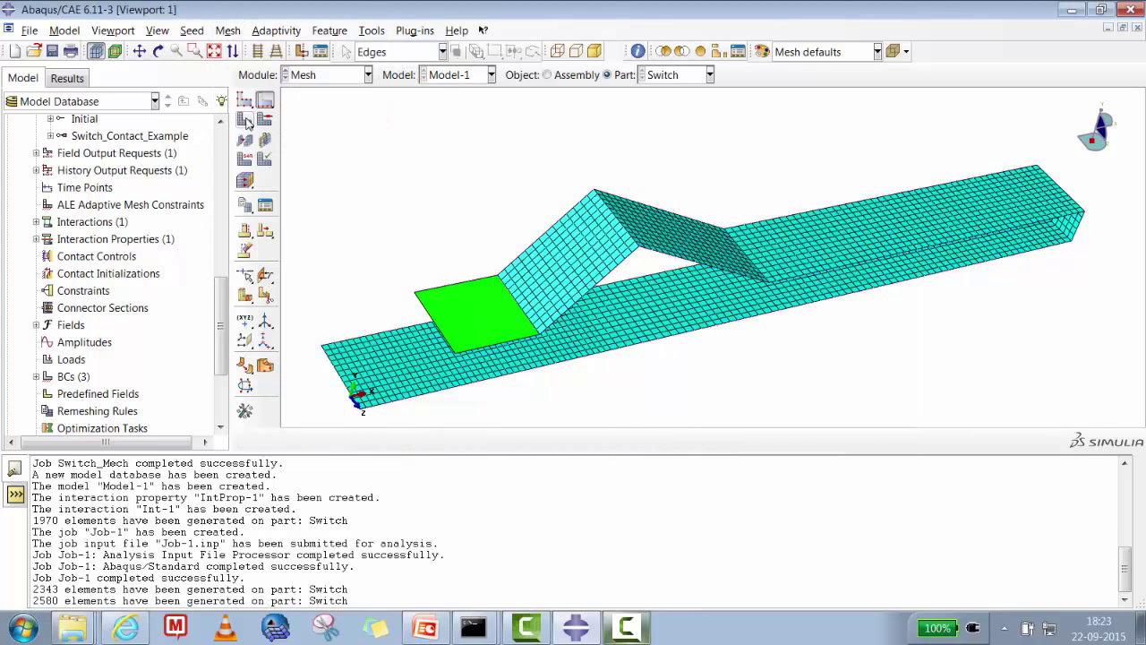
click(386, 439)
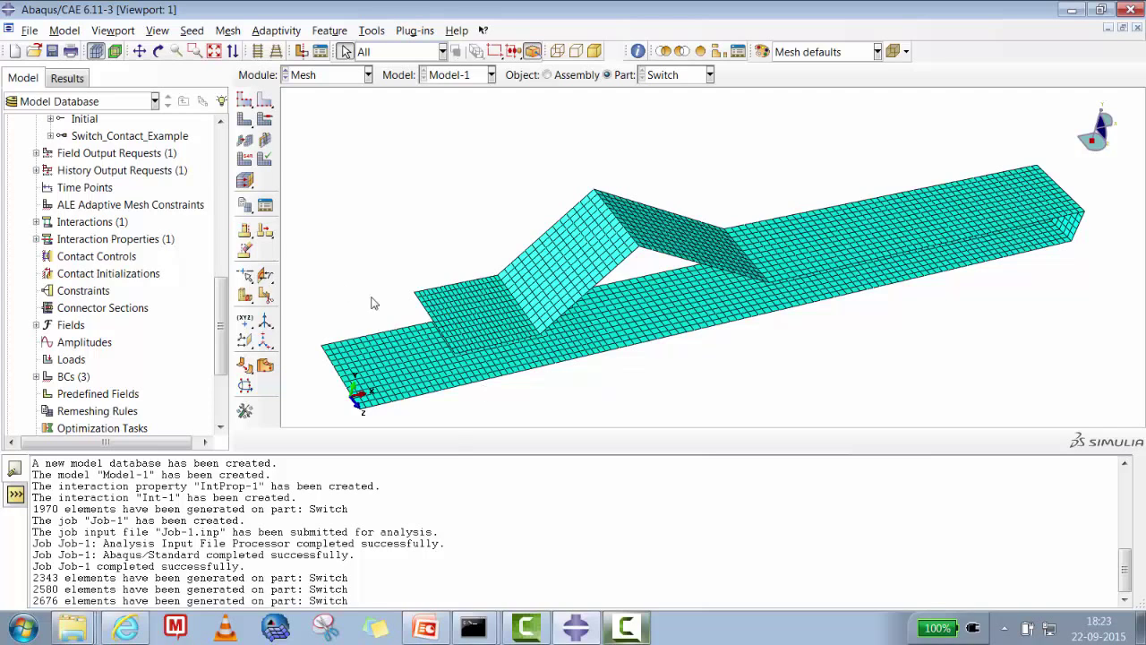
- Seed both long edges of the lower strip's free-end face by number with 54 elements and no bias, deleting the affected mesh
click(191, 31)
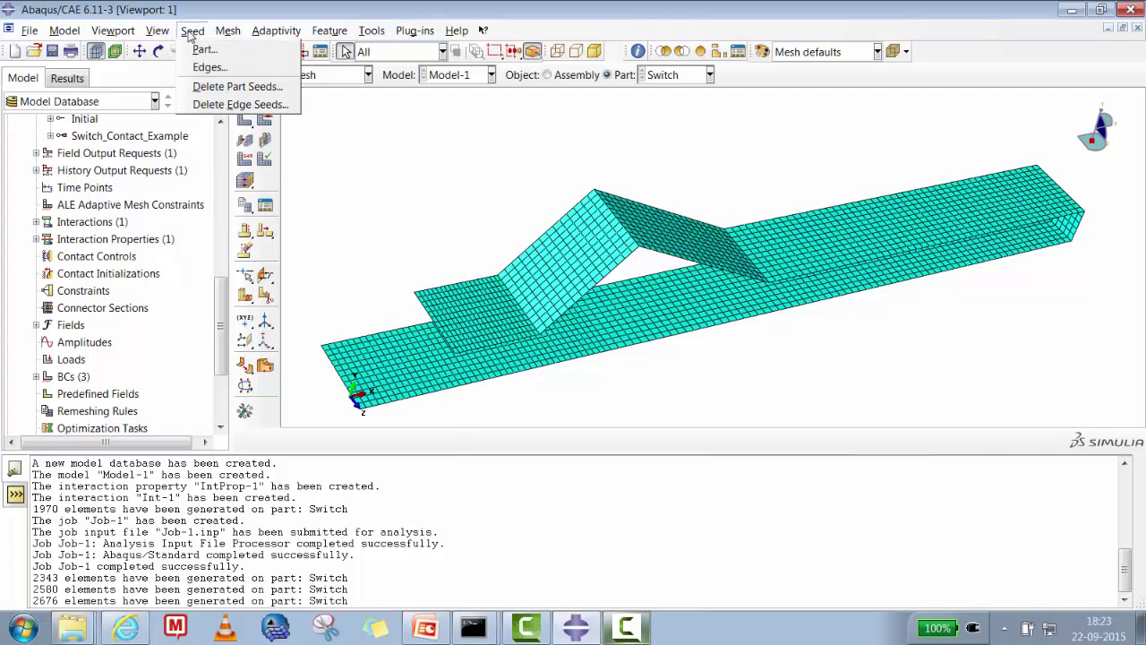
click(208, 68)
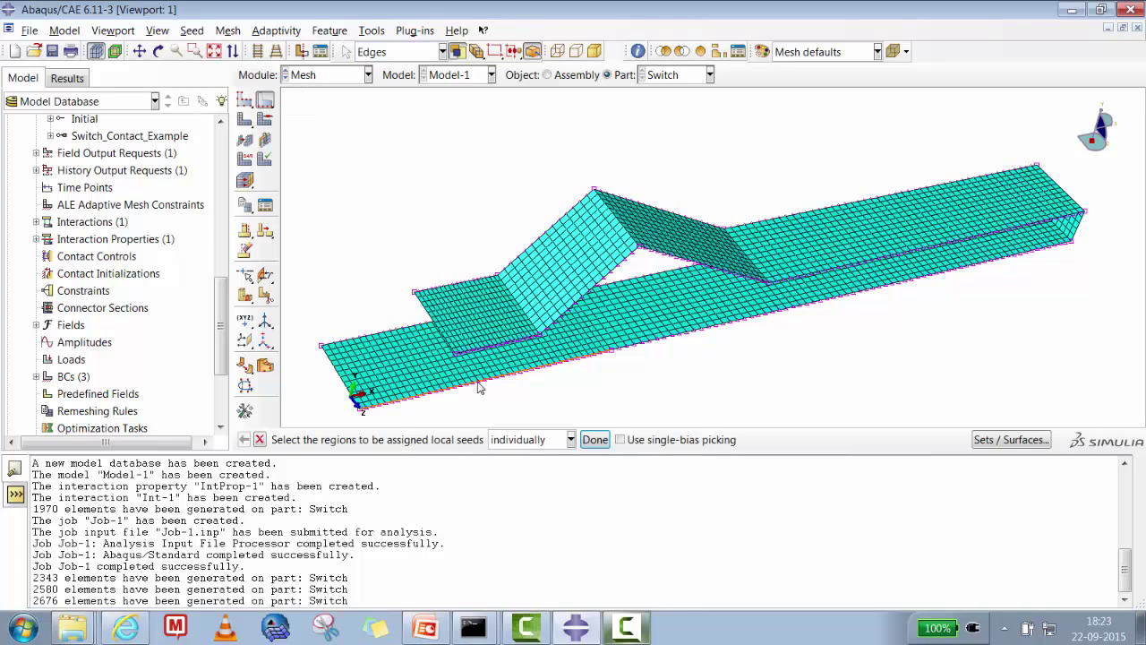
click(480, 386)
click(397, 330)
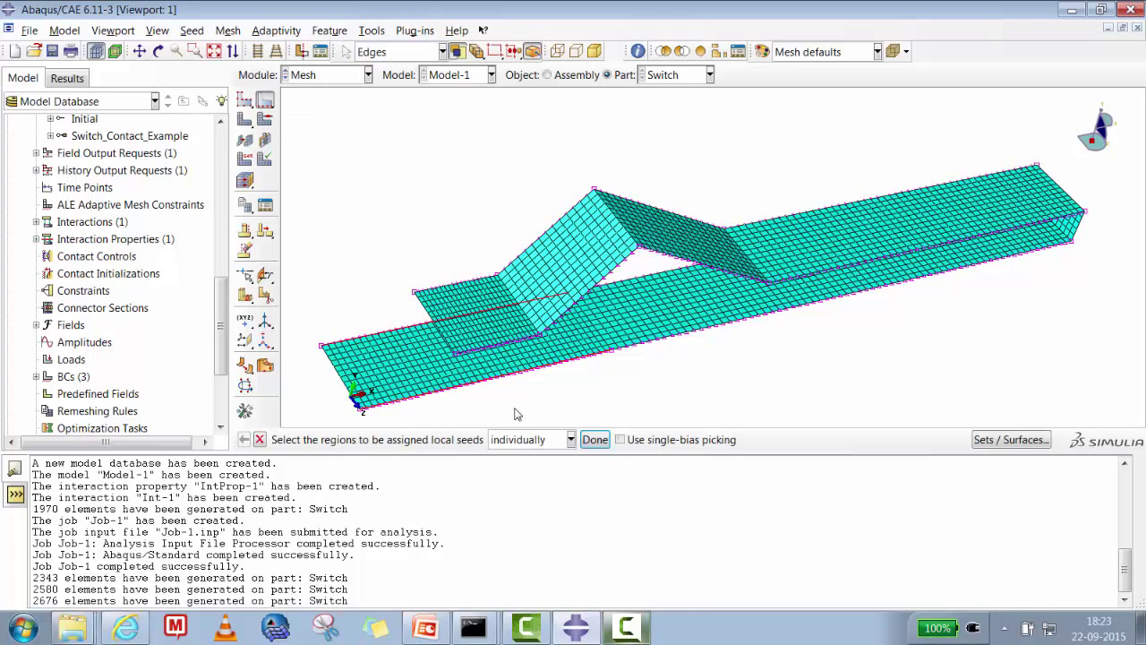
click(595, 440)
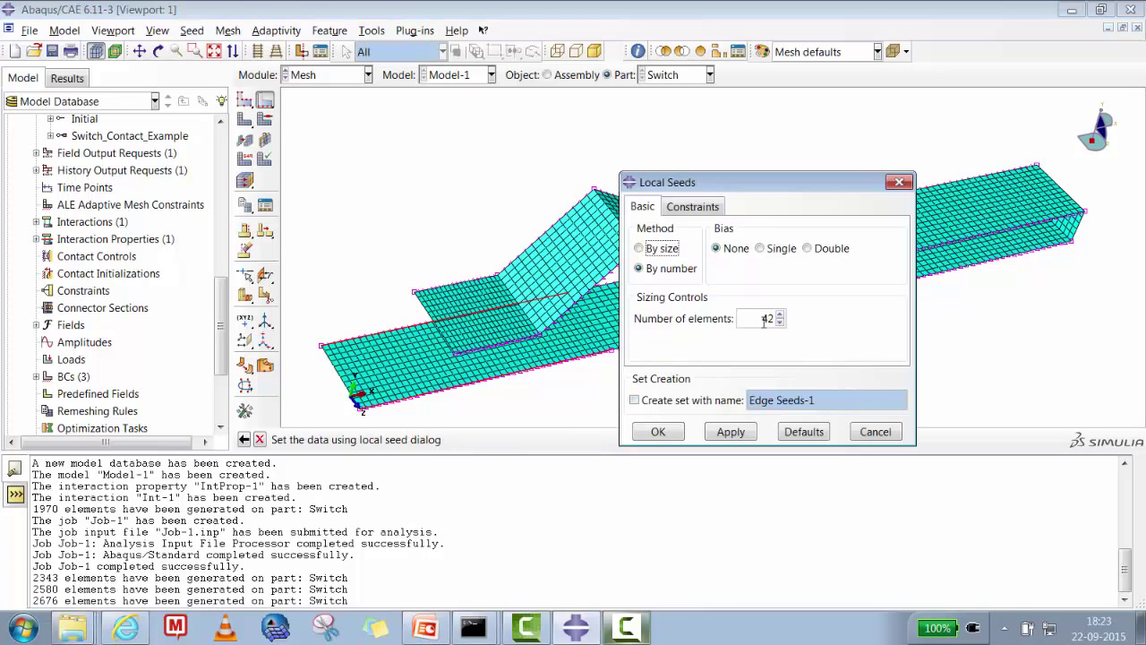
drag(764, 323, 782, 320)
text(54)
click(731, 432)
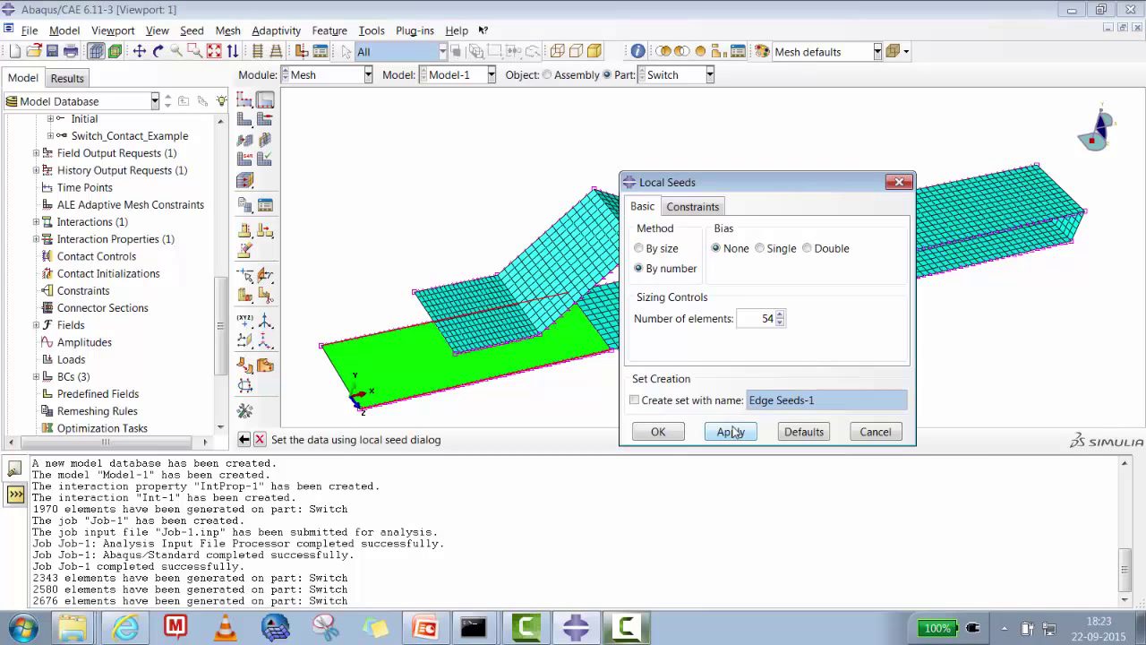
click(658, 433)
click(595, 439)
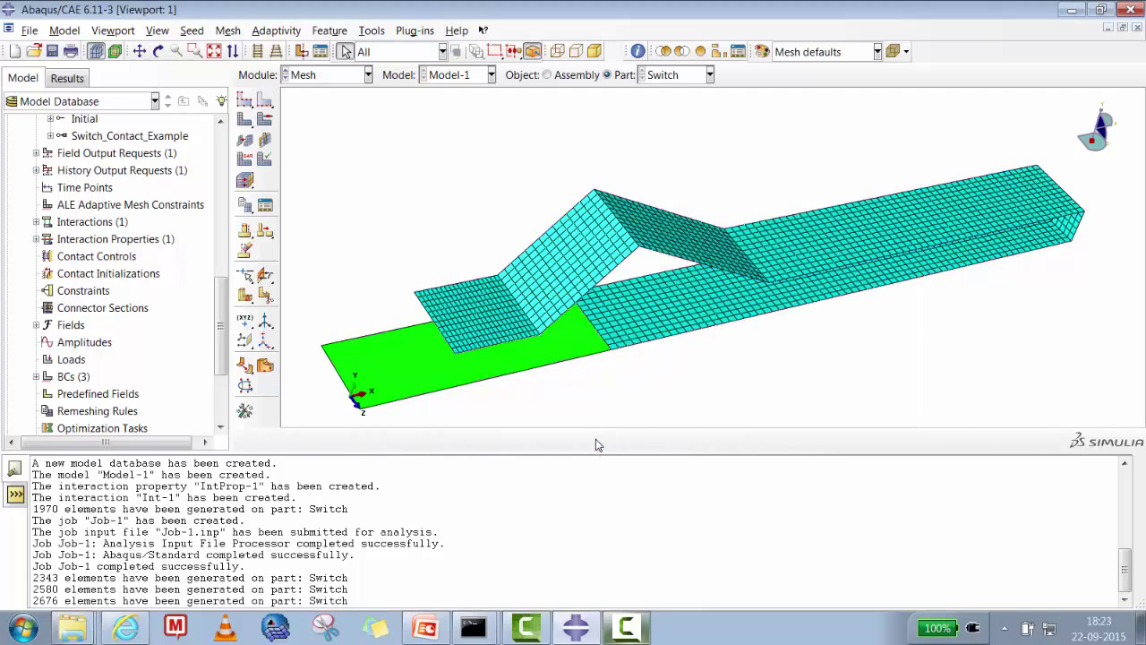
- Remesh the Switch part with the finer seeds on the lower strip's free-end face
click(228, 30)
click(255, 118)
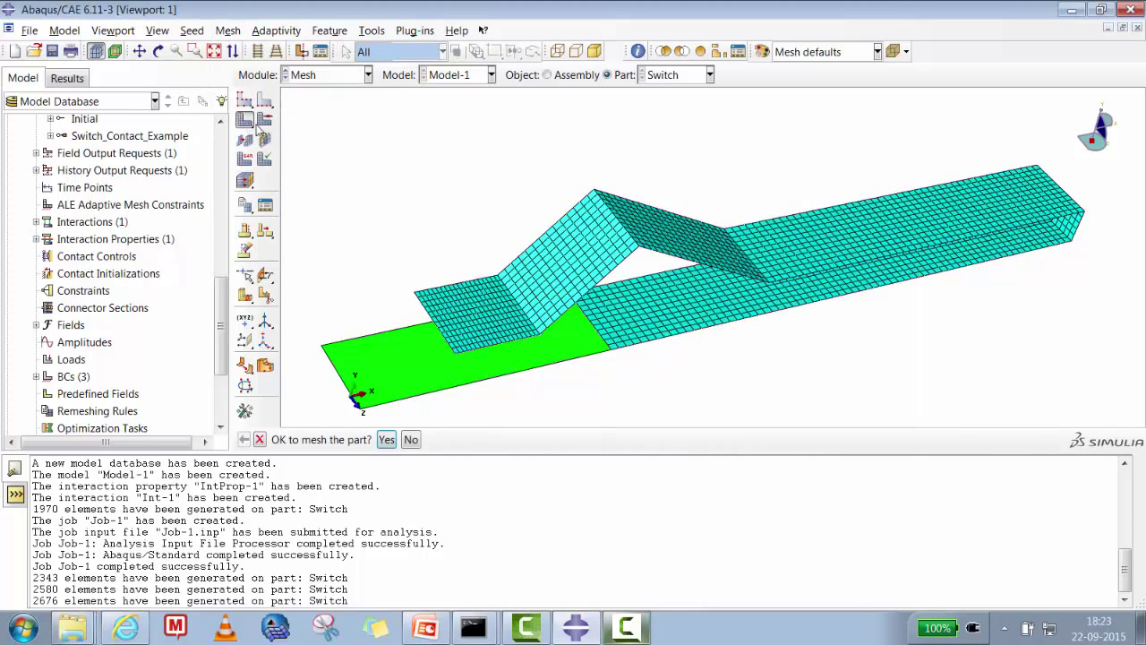
click(386, 439)
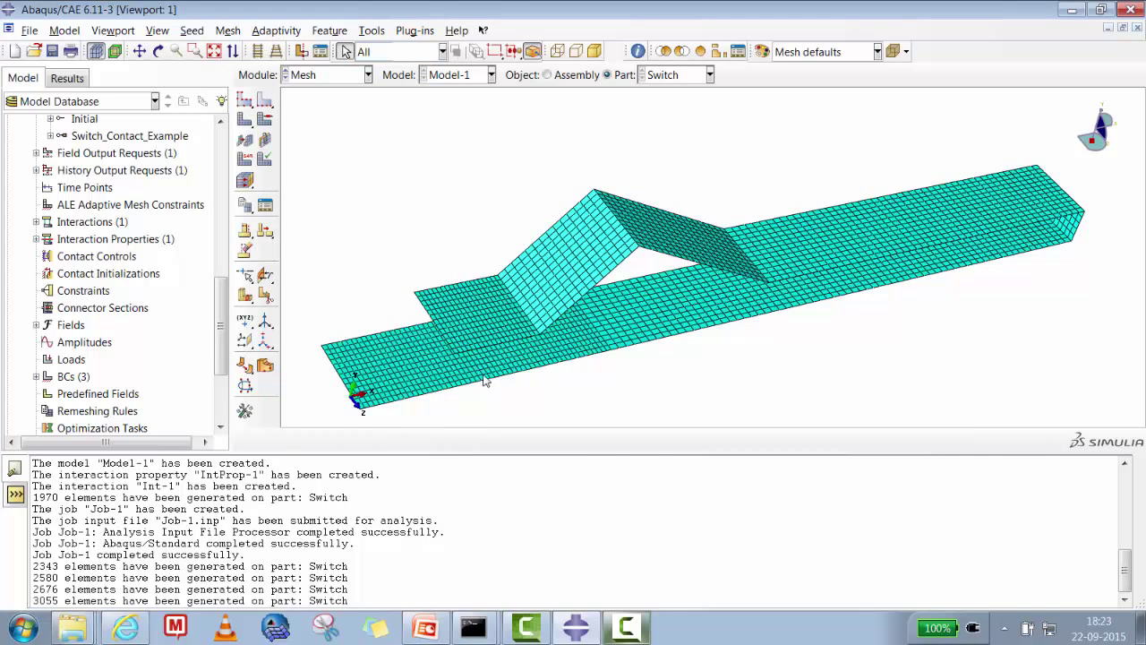
- Resubmit the existing Job-1 for analysis with the refined mesh from the Job Manager
click(214, 51)
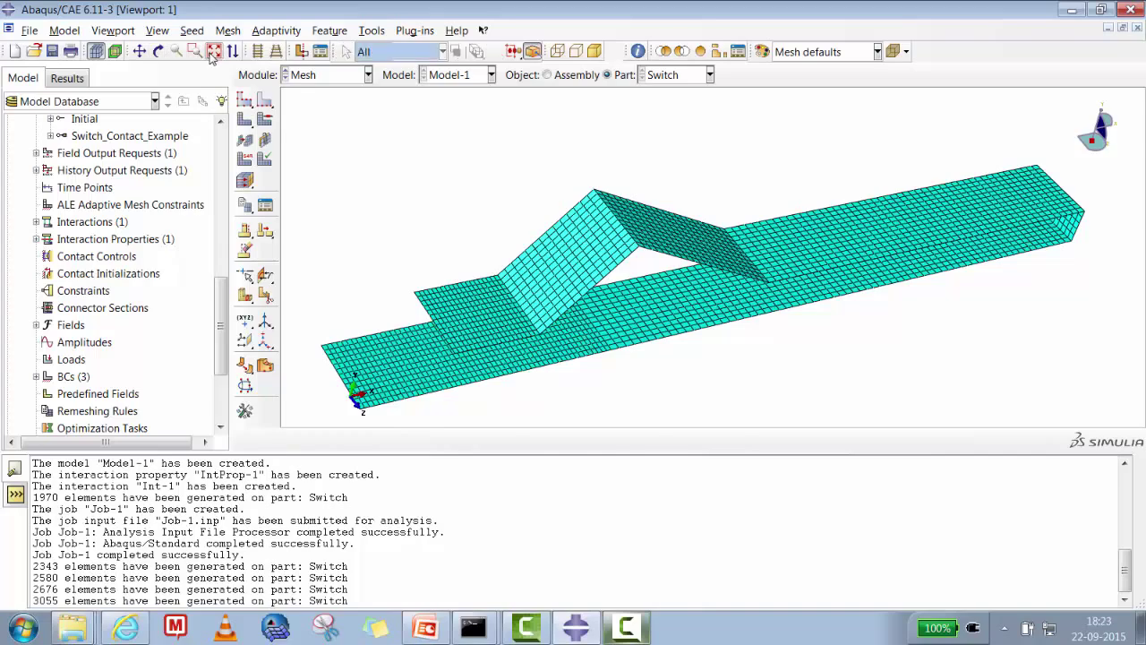
click(158, 51)
drag(685, 257, 492, 301)
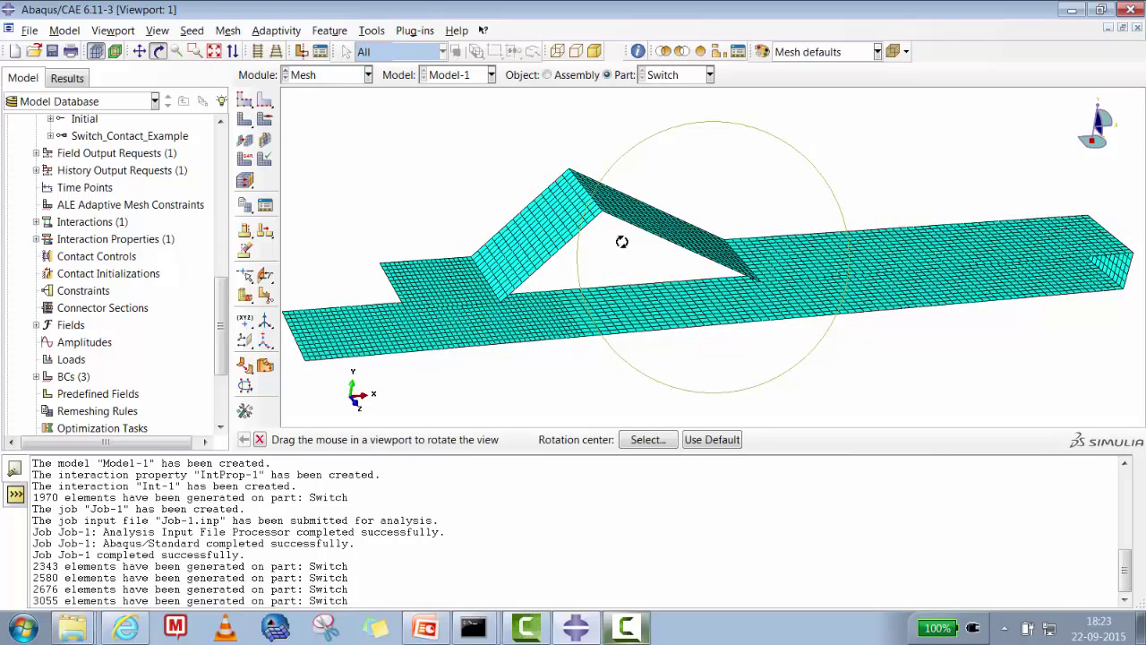
scroll(213, 338, down, 3)
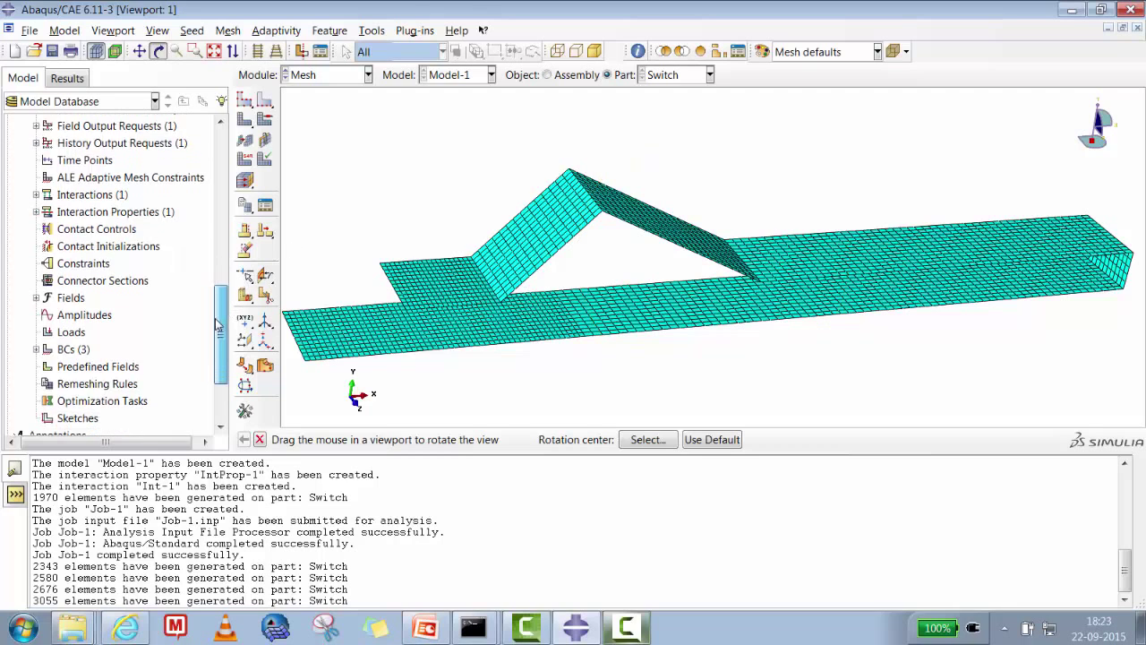
scroll(212, 345, down, 2)
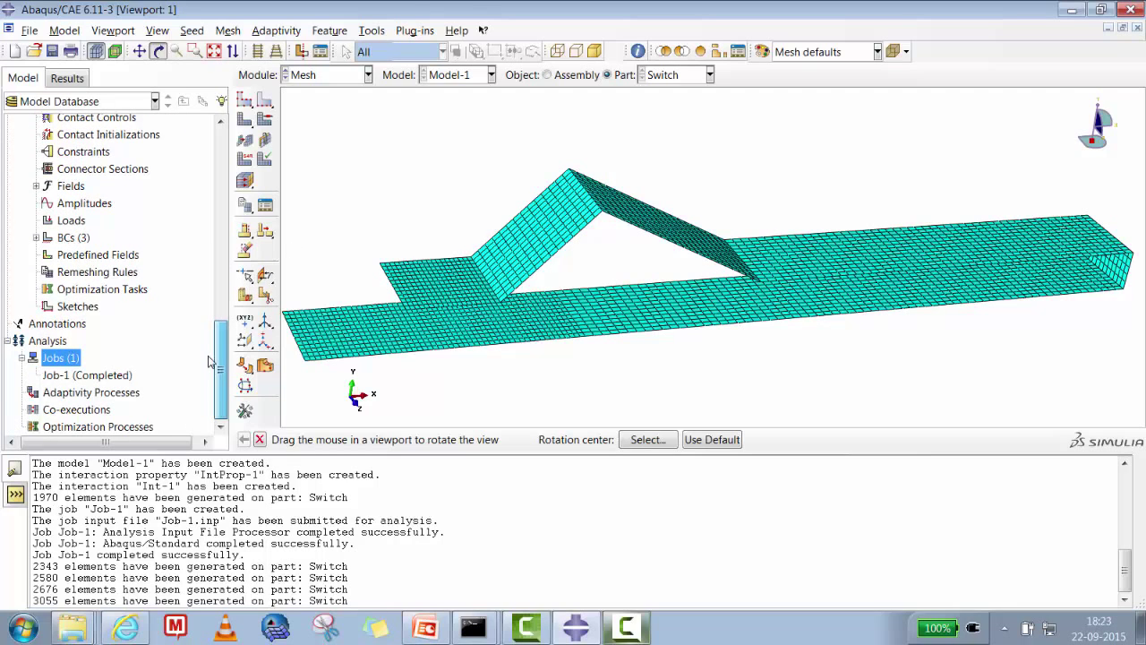
right_click(62, 358)
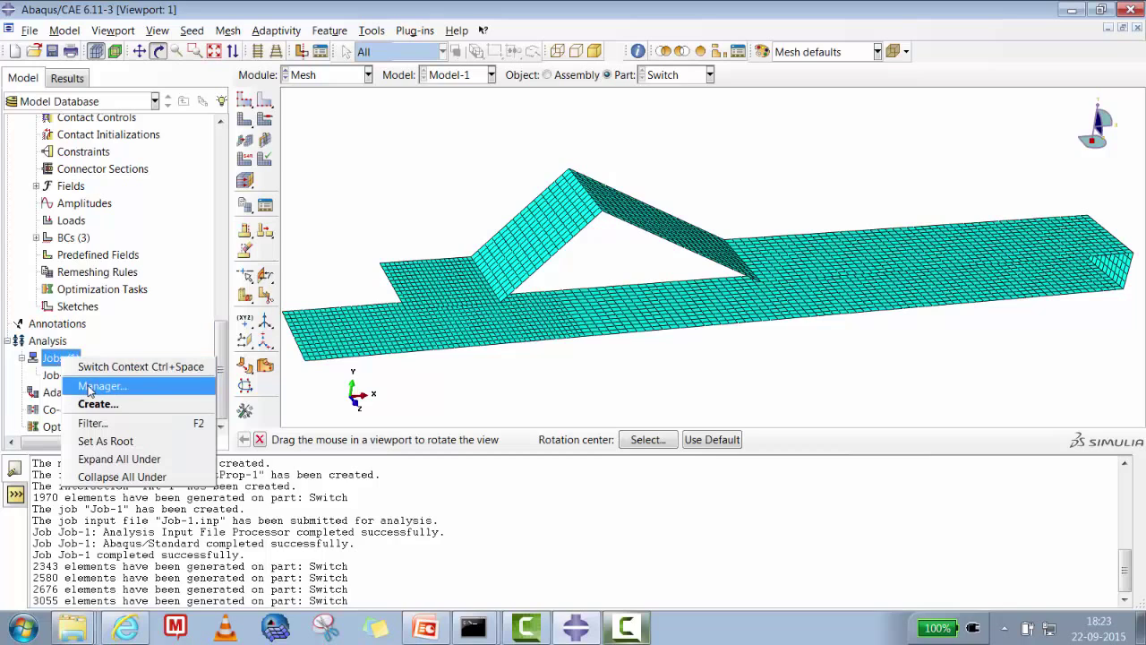
click(89, 388)
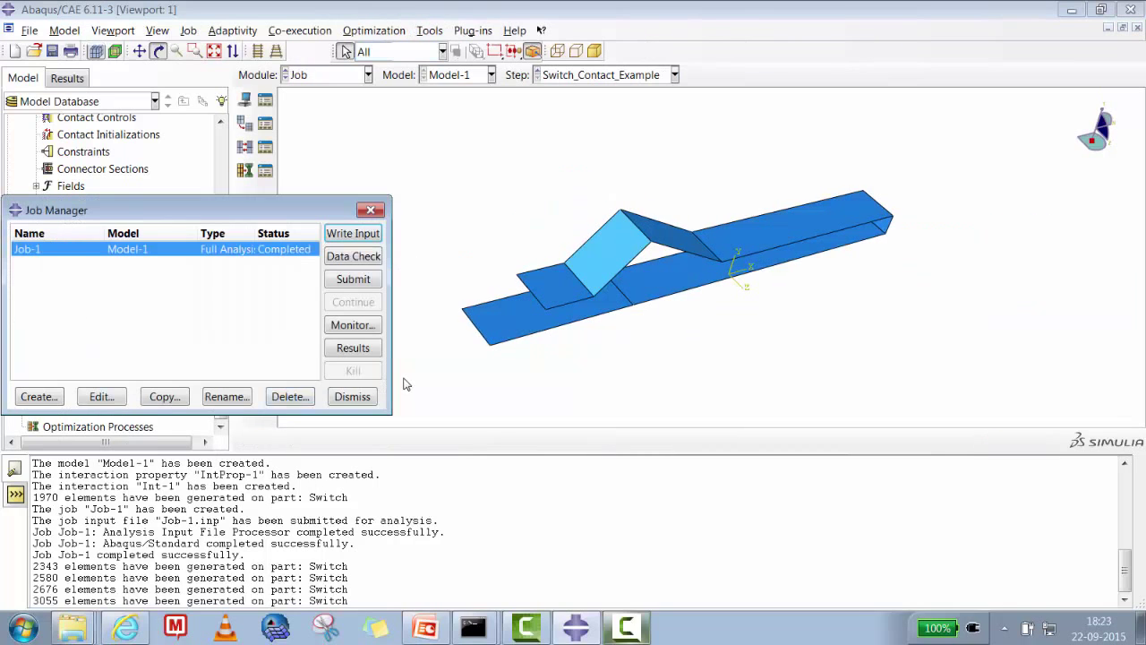
click(341, 281)
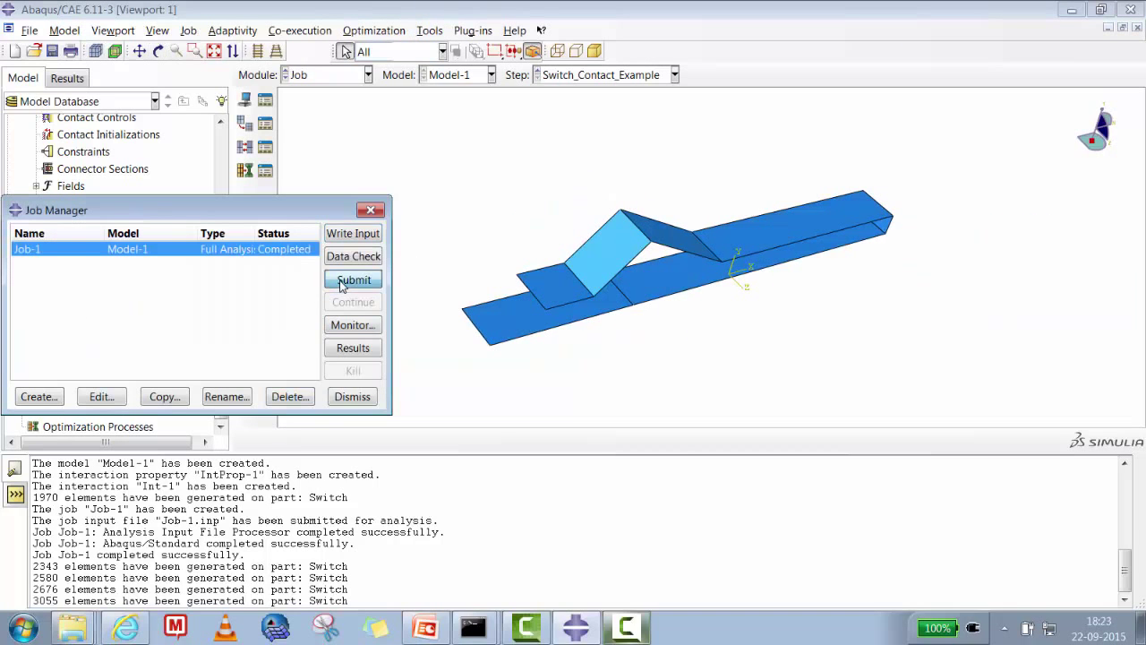
click(51, 338)
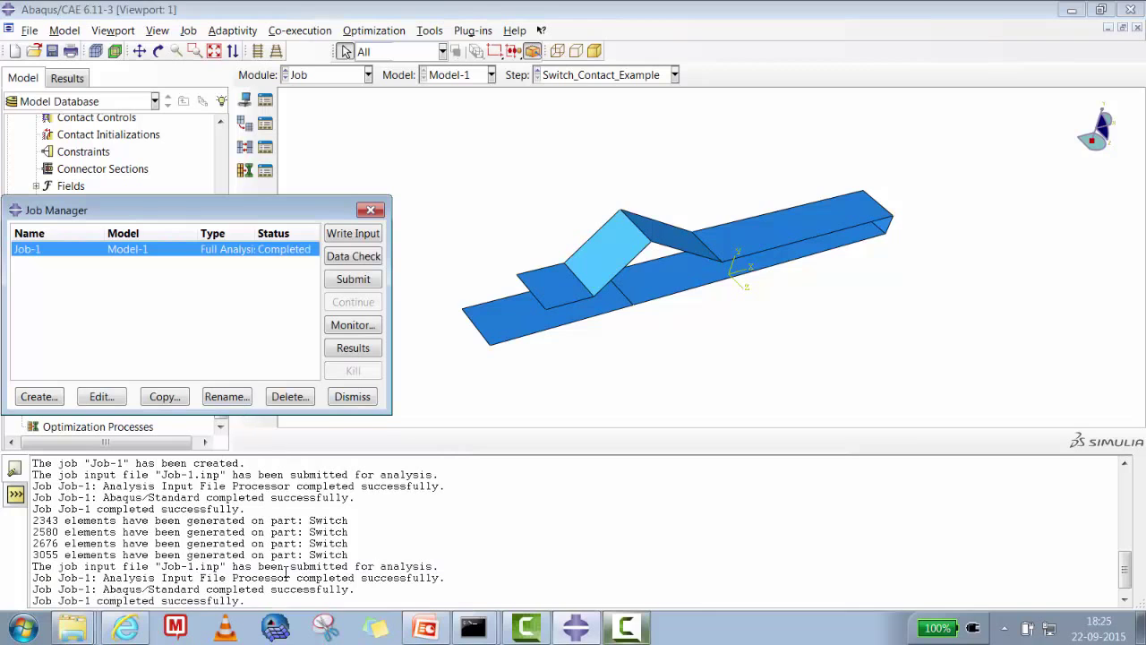
- Open the new Job-1 results and play the deformation as a time-history animation, ending with it stopped
click(353, 348)
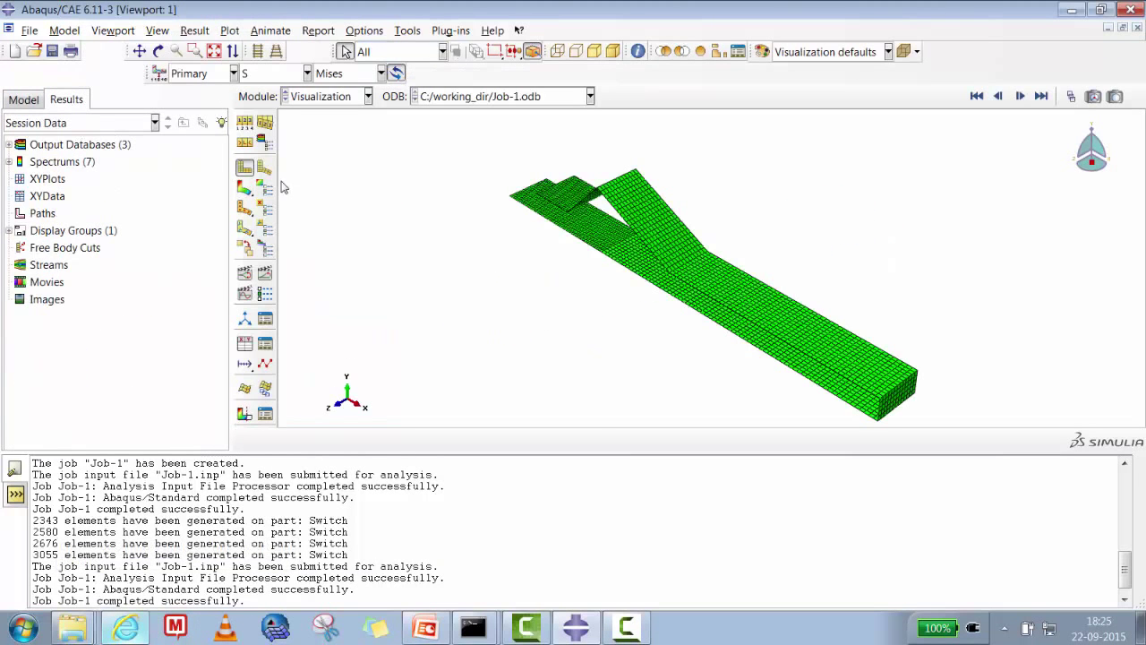
click(266, 275)
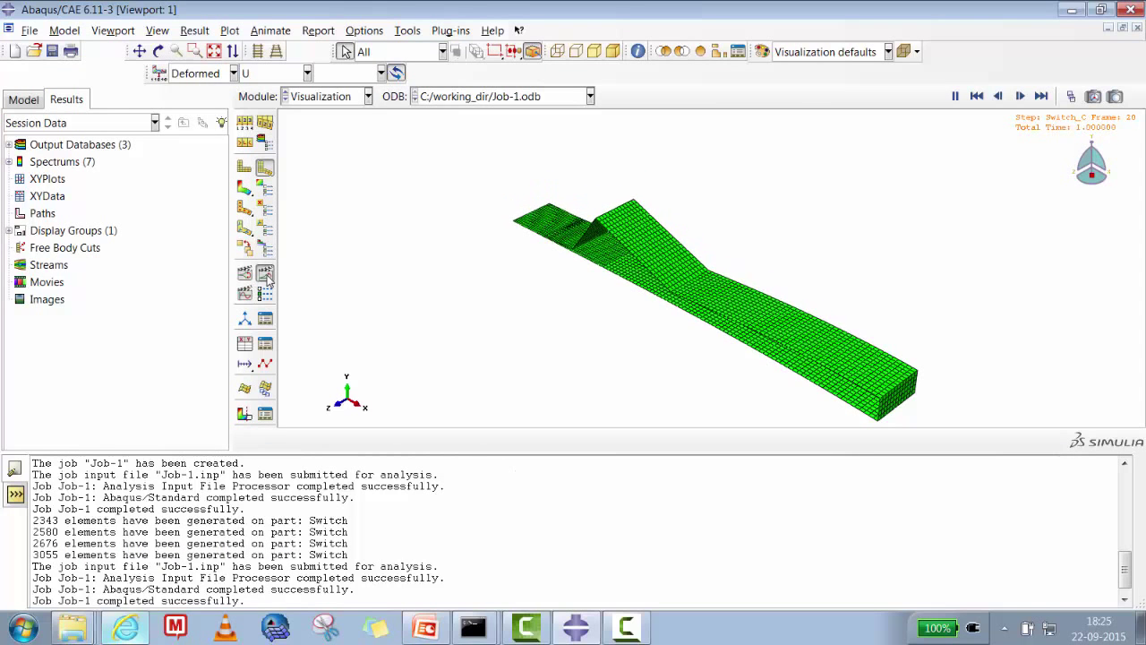
click(266, 276)
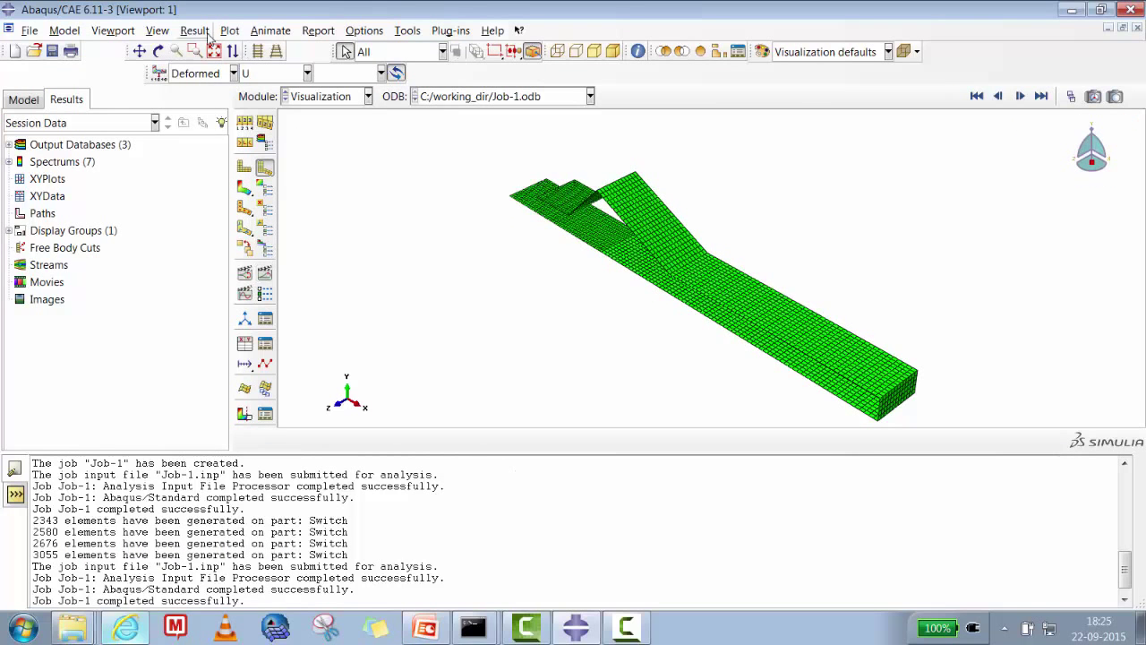
- Set the displayed results to frame 20 of the Switch_Contact_Example step, at step time 1.000
click(195, 30)
click(211, 50)
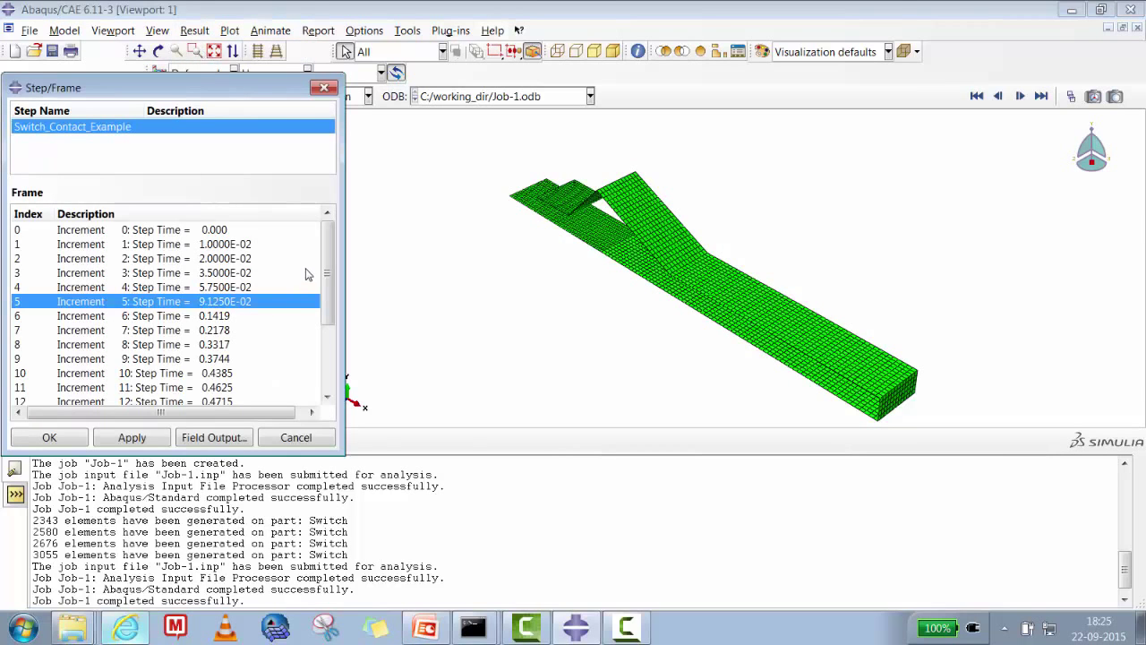
scroll(307, 274, down, 3)
click(199, 398)
click(121, 433)
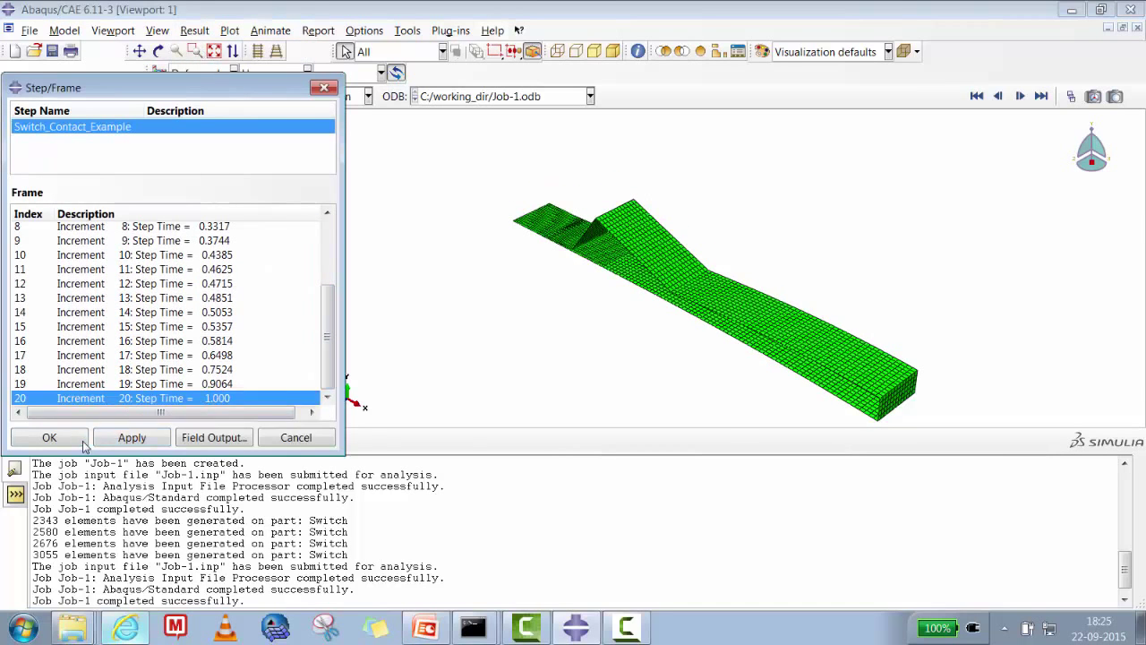
click(83, 439)
- Select contact pressure at surface nodes (CPRESS) as the primary field output and plot its contours on the deformed shape
click(192, 31)
mouse_move(170, 33)
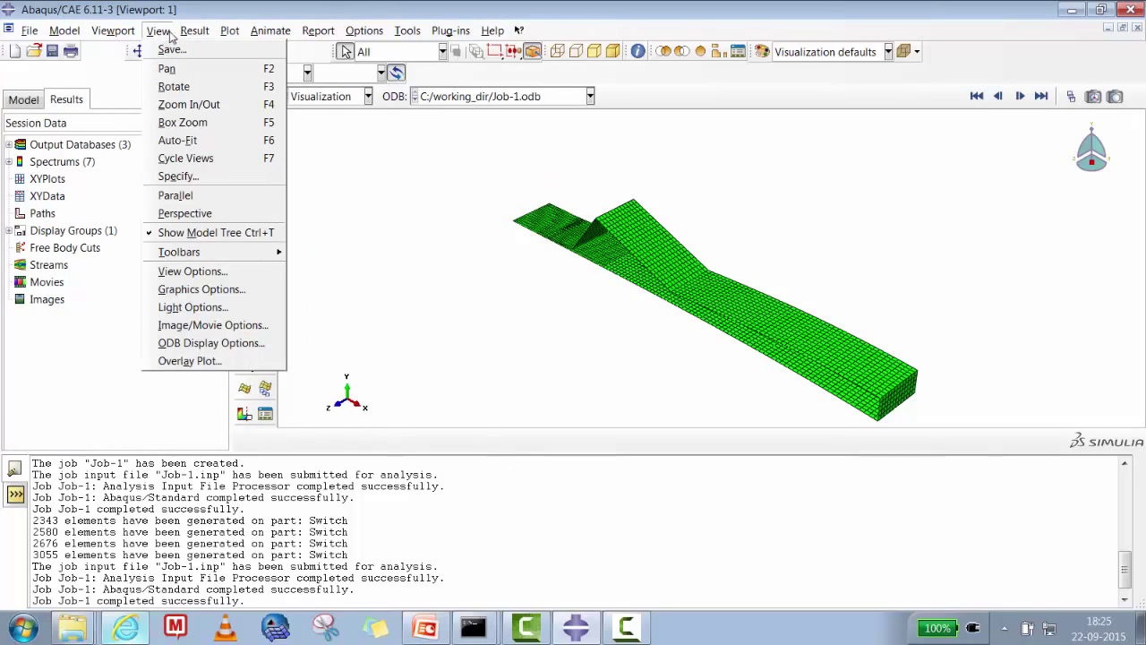
click(219, 103)
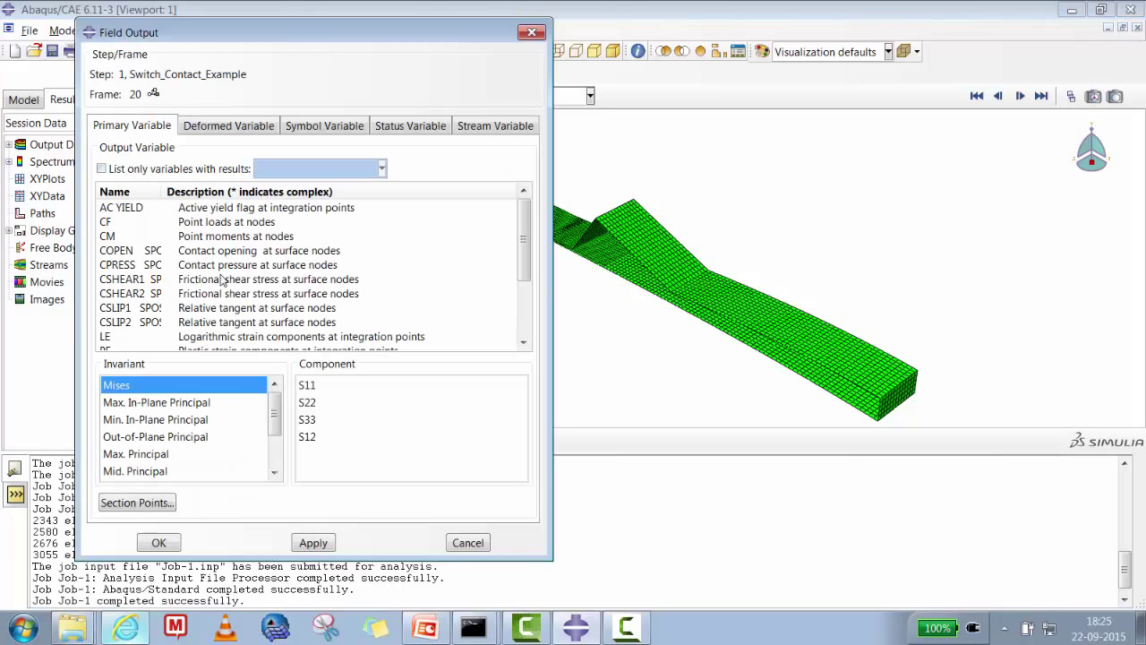
click(153, 268)
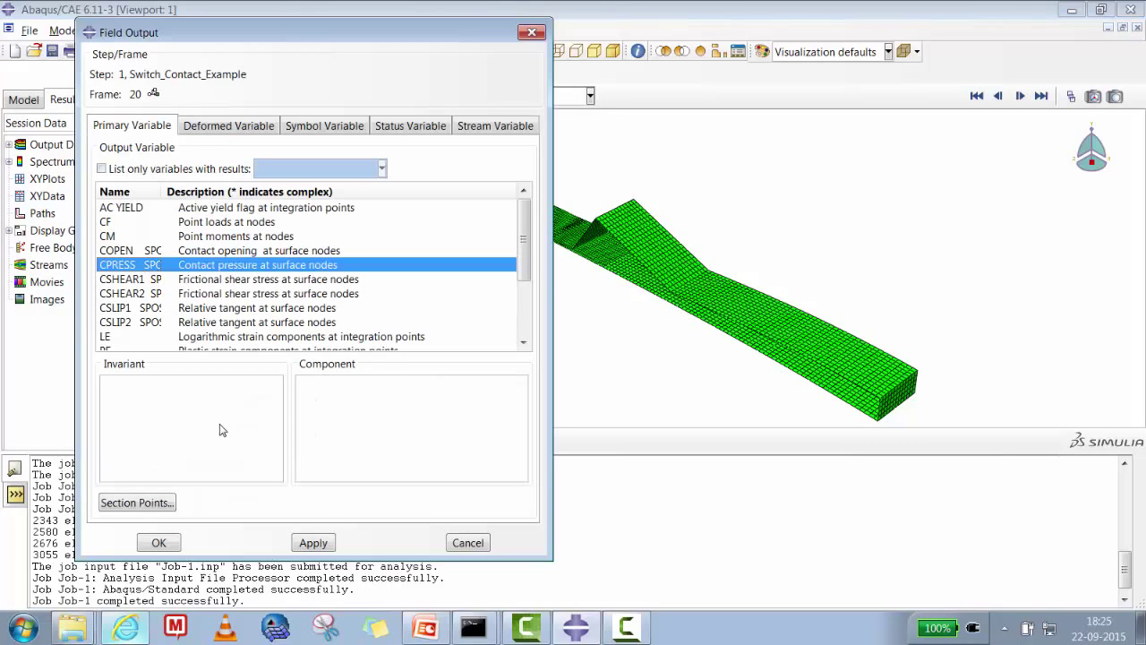
click(313, 543)
click(159, 543)
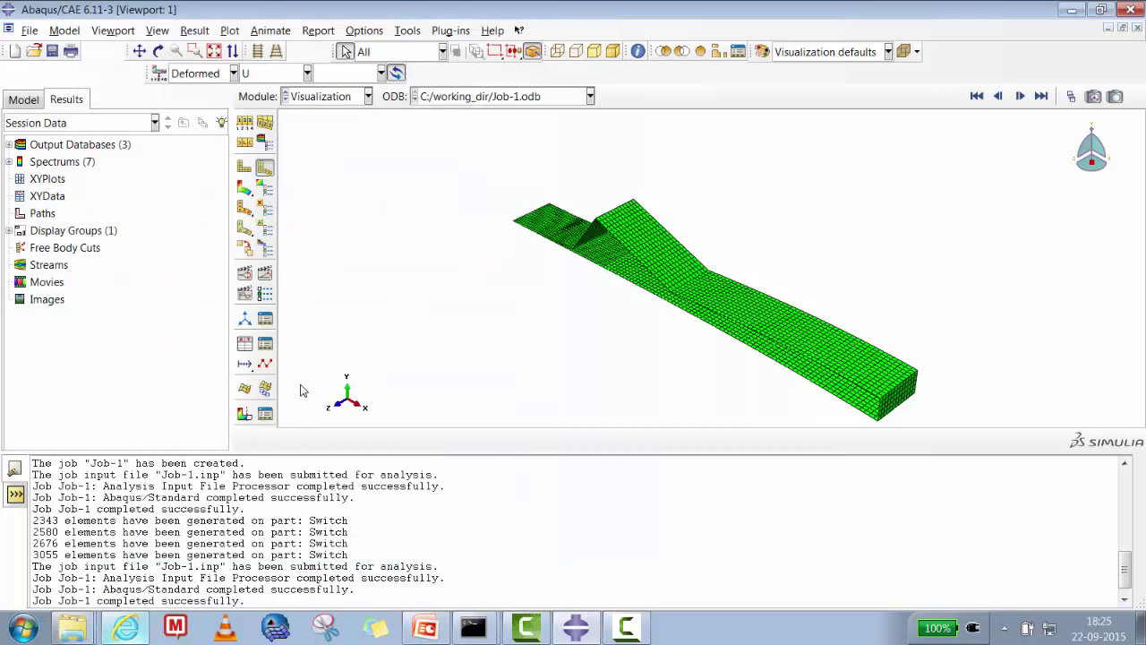
click(245, 190)
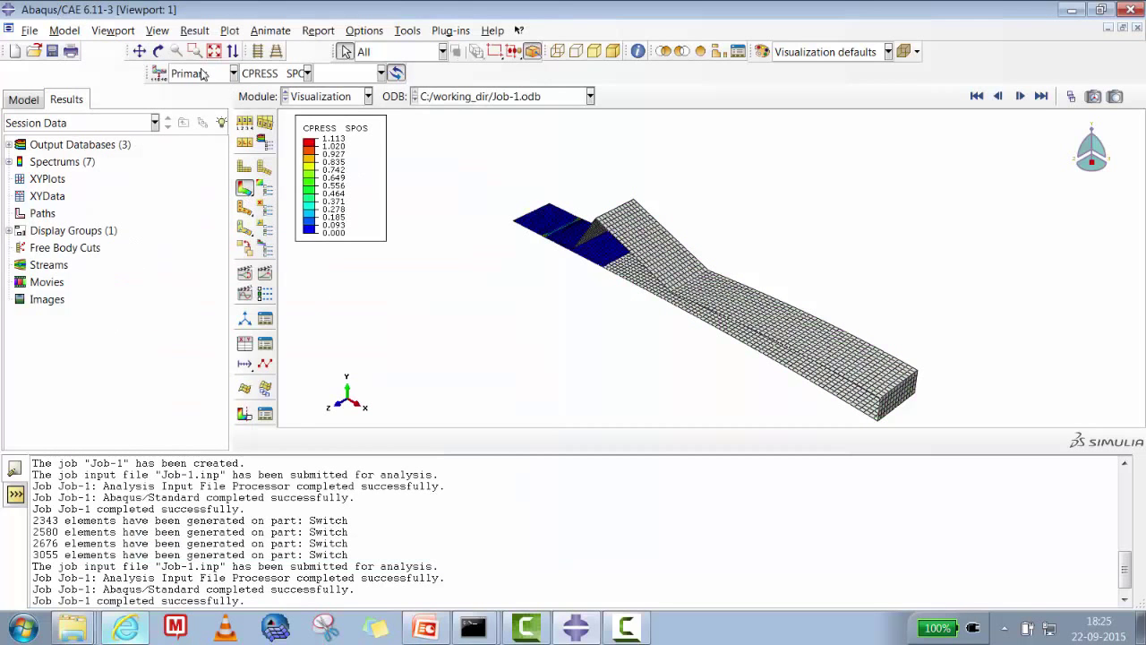
- Examine the contact pressure across the strips' free end and animate its time history
click(158, 51)
drag(525, 246, 759, 350)
click(215, 51)
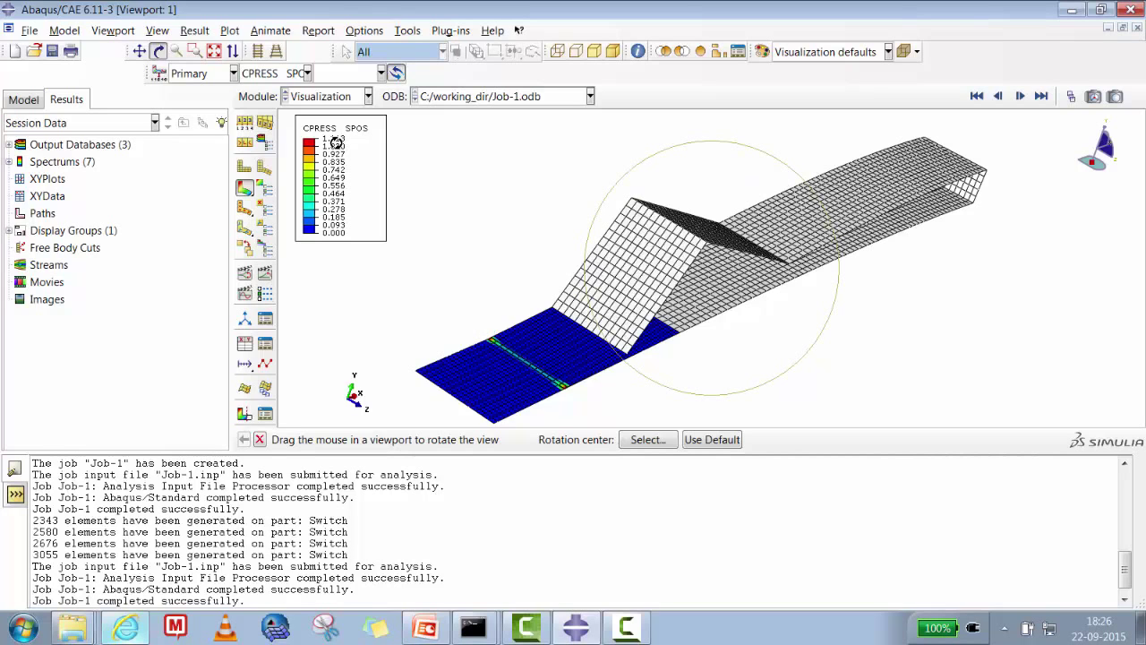
click(265, 274)
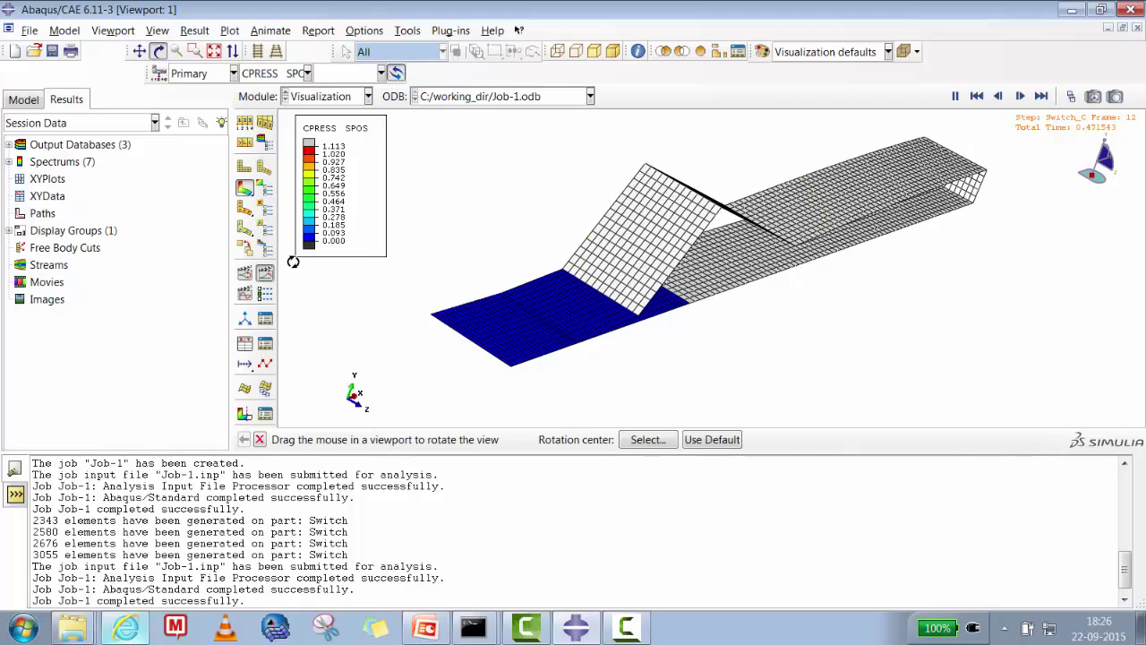
click(158, 52)
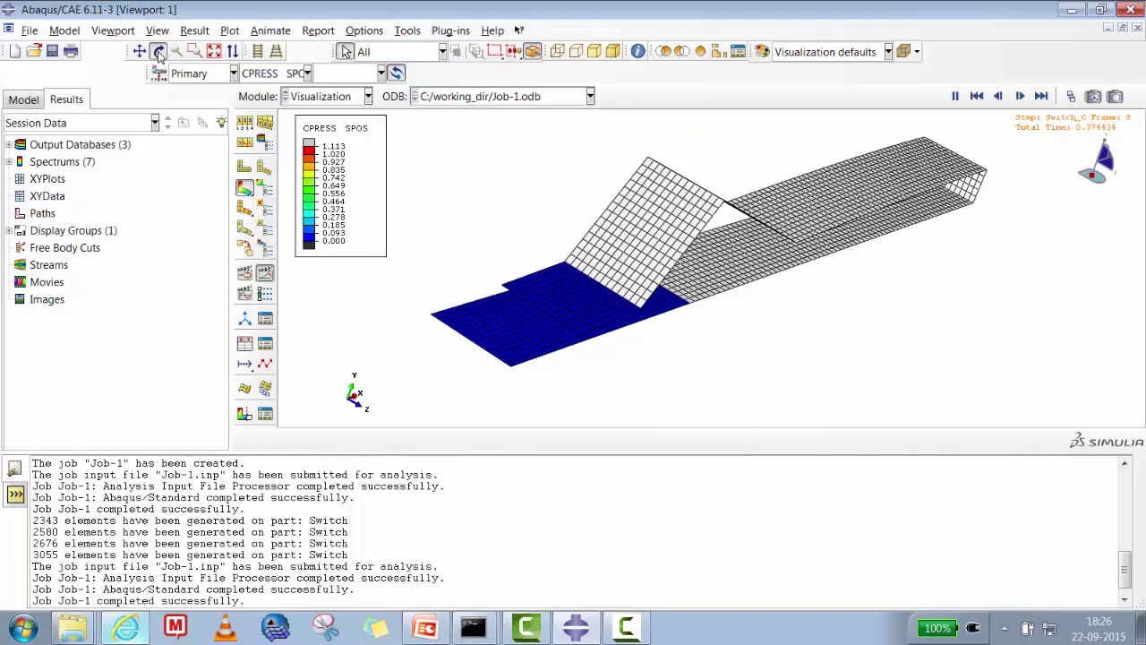
drag(707, 305, 758, 278)
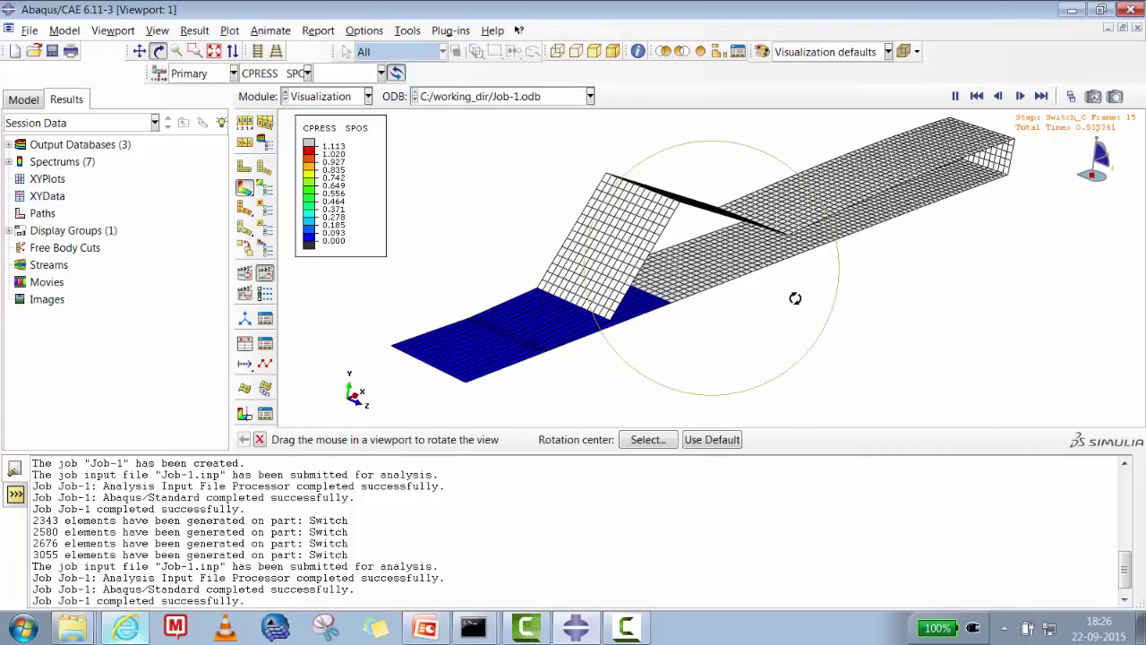